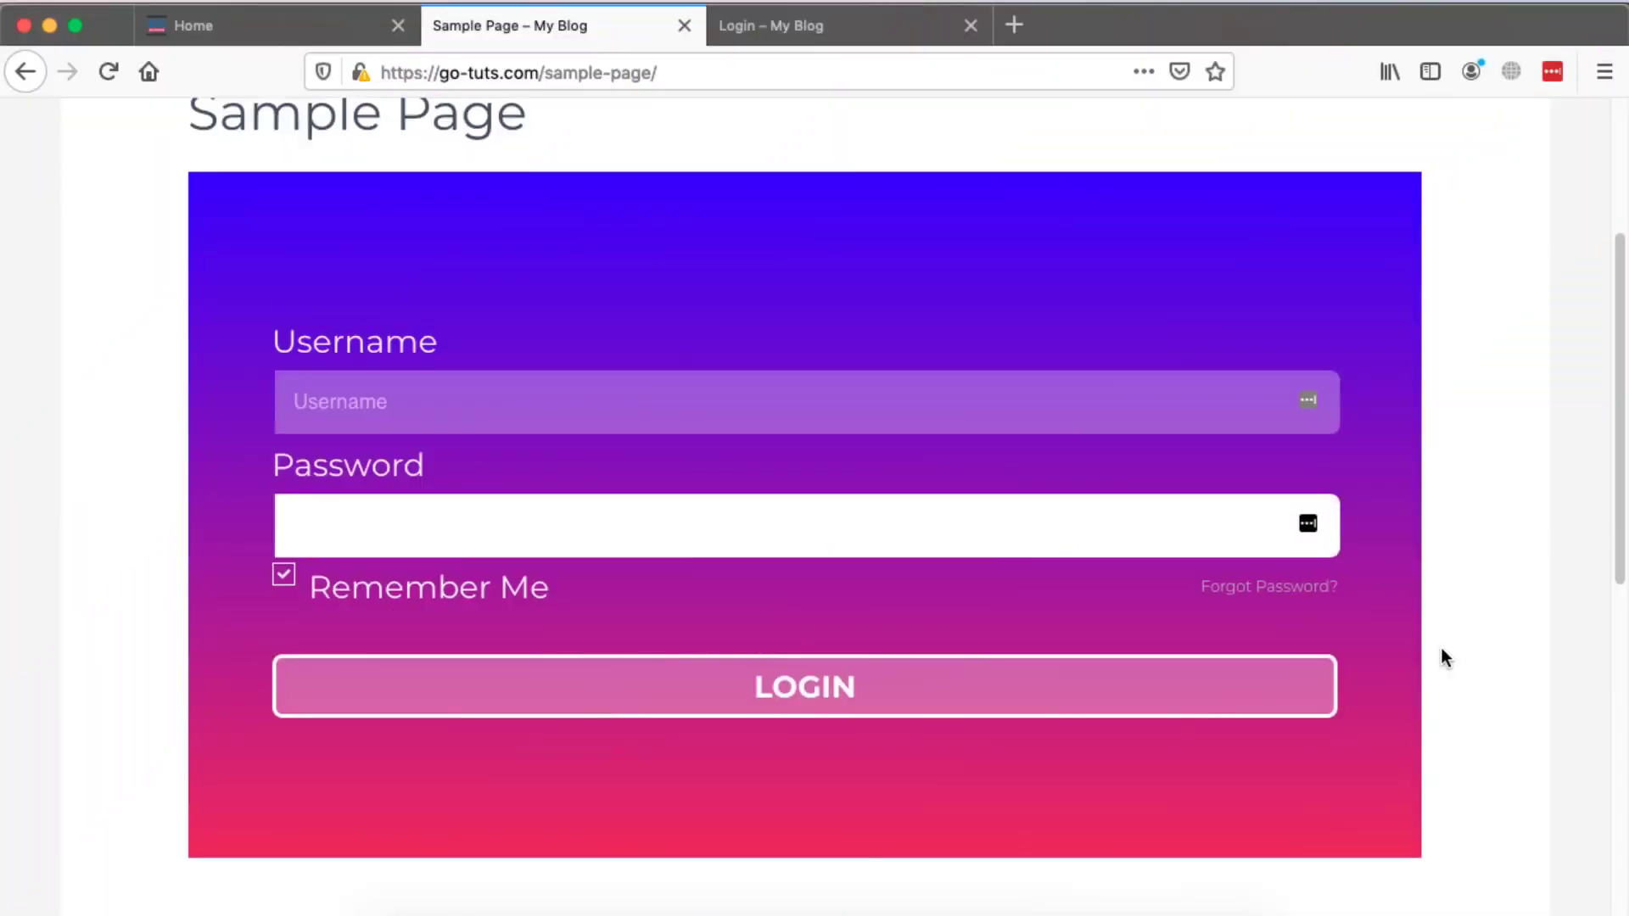
Scroll up through the finished gradient login form on the Sample Page
scroll(1439, 644, up, 1)
scroll(908, 522, up, 2)
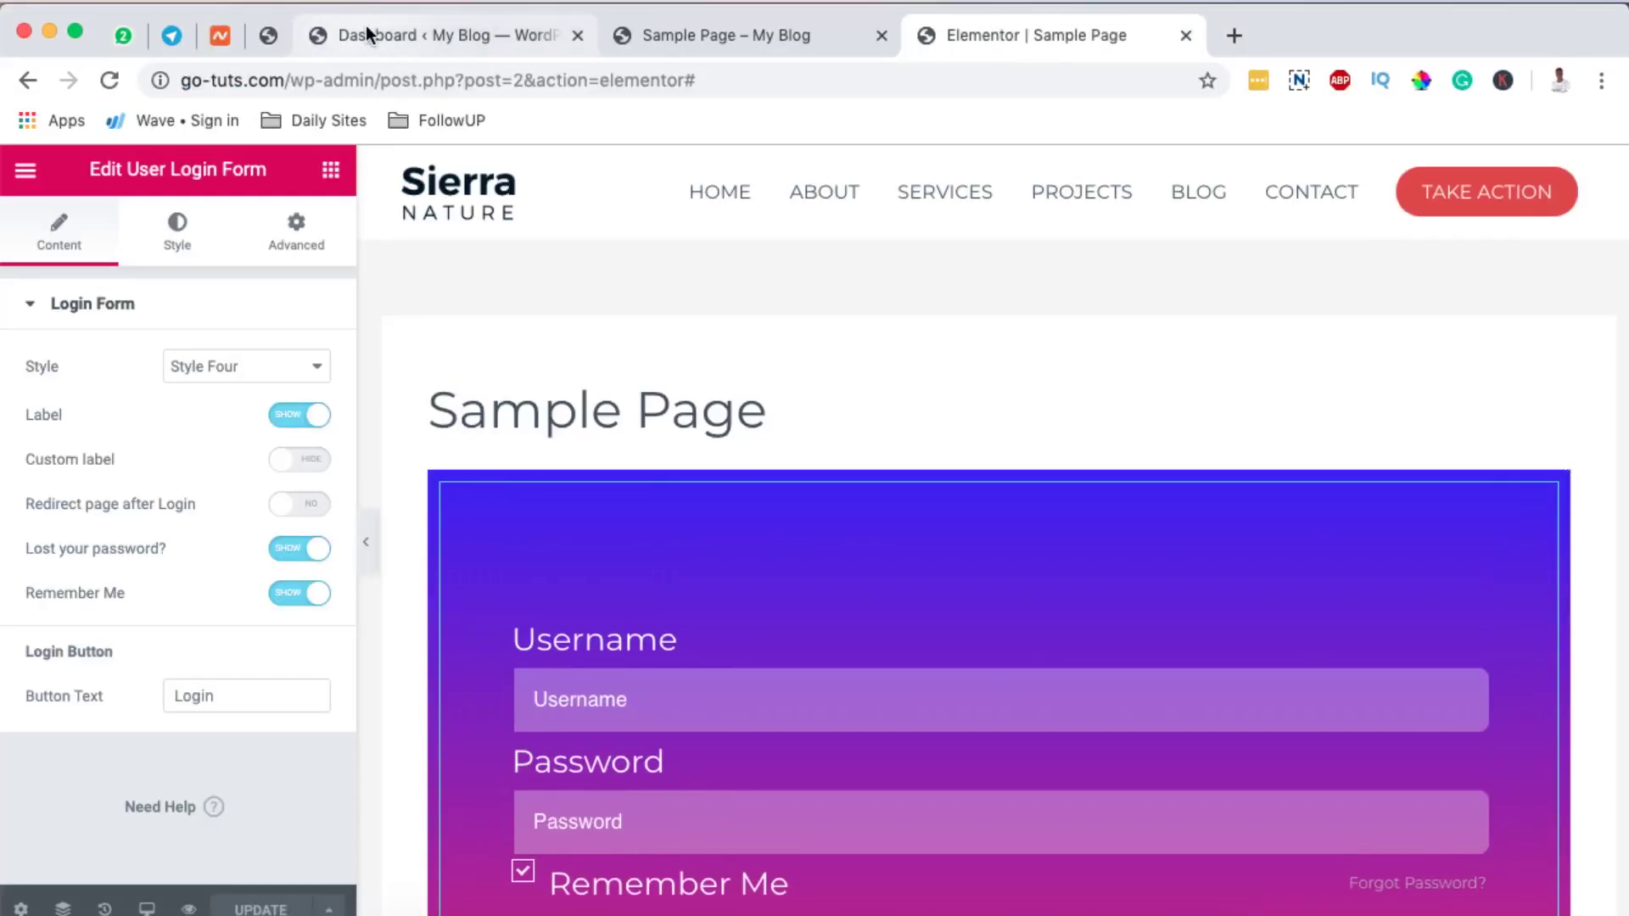
Go from the WordPress Dashboard to Plugins > Add New
click(366, 32)
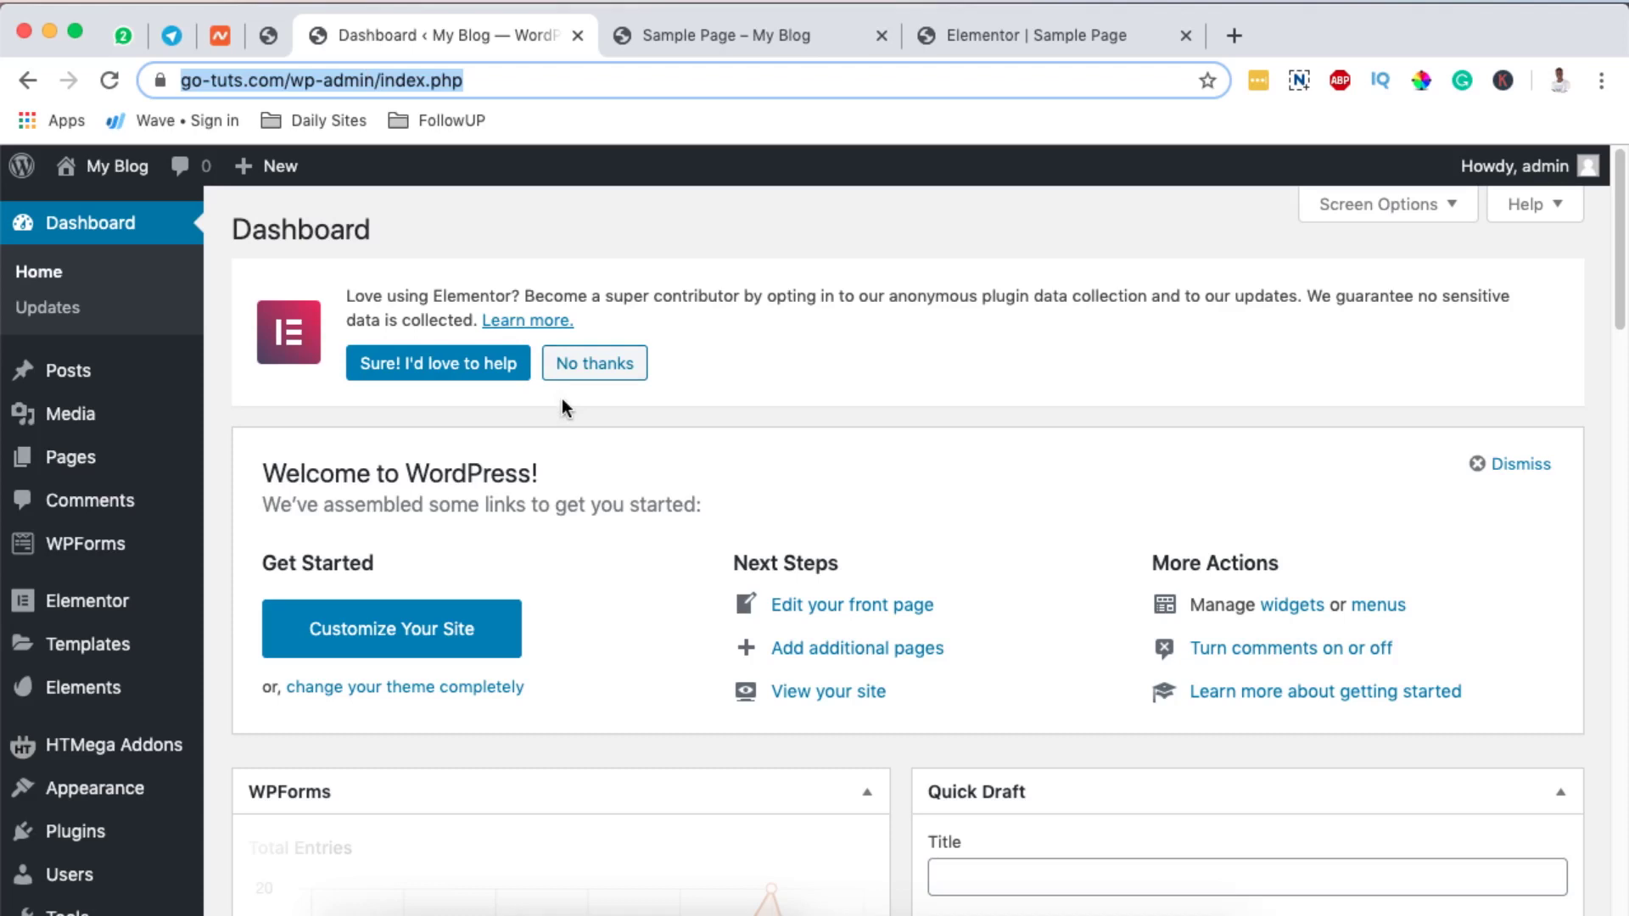
scroll(564, 406, down, 3)
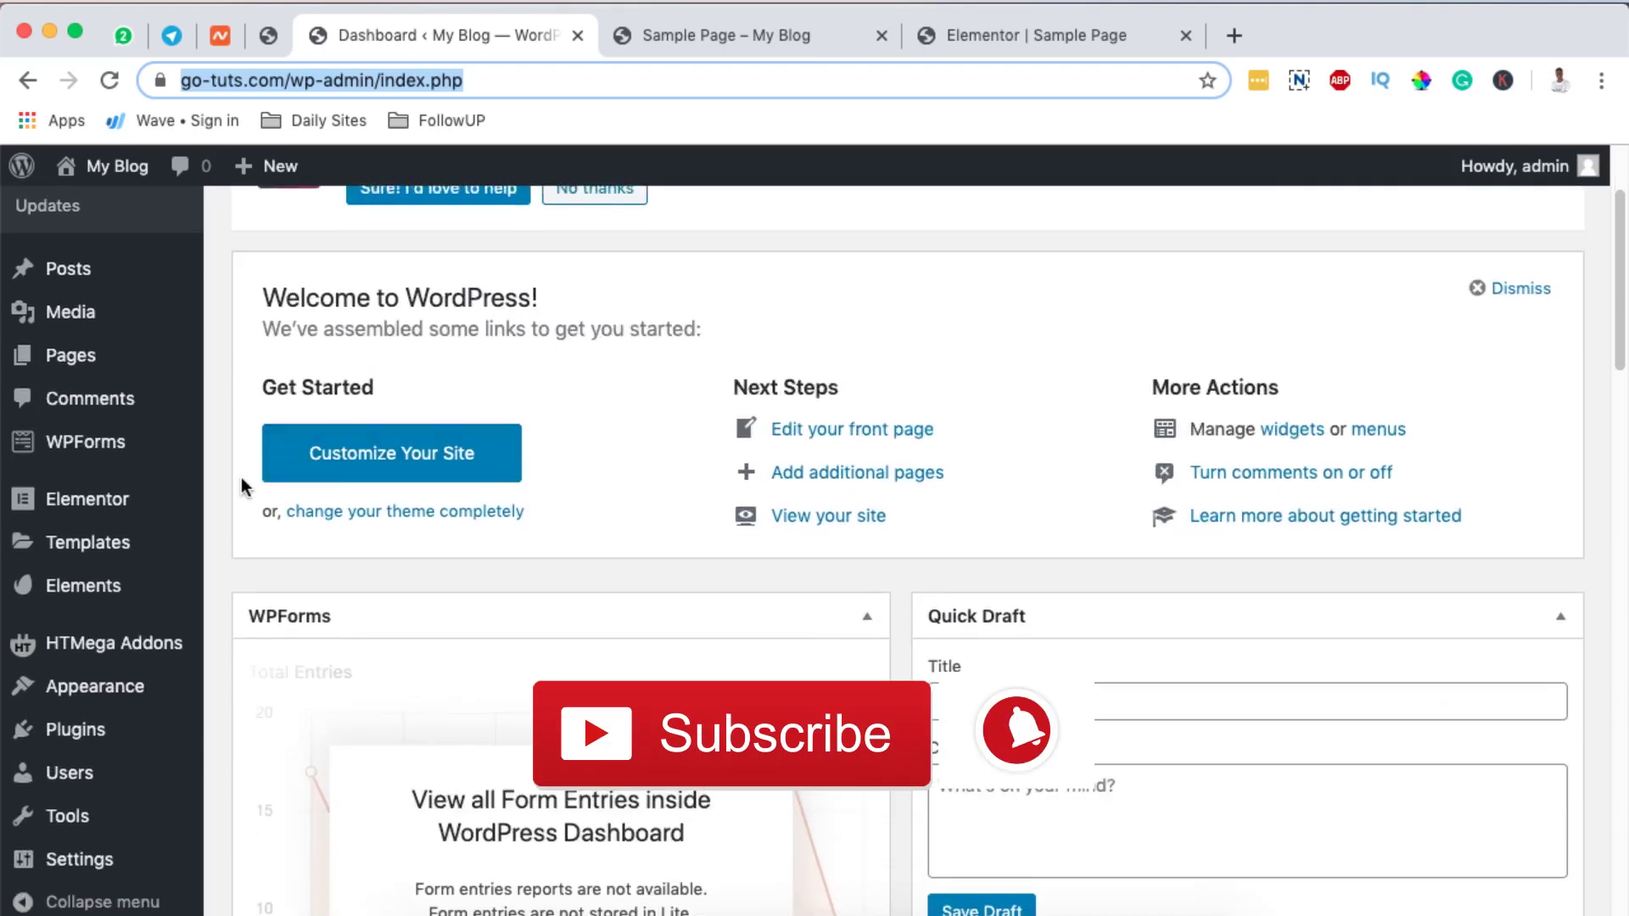
mouse_move(110, 745)
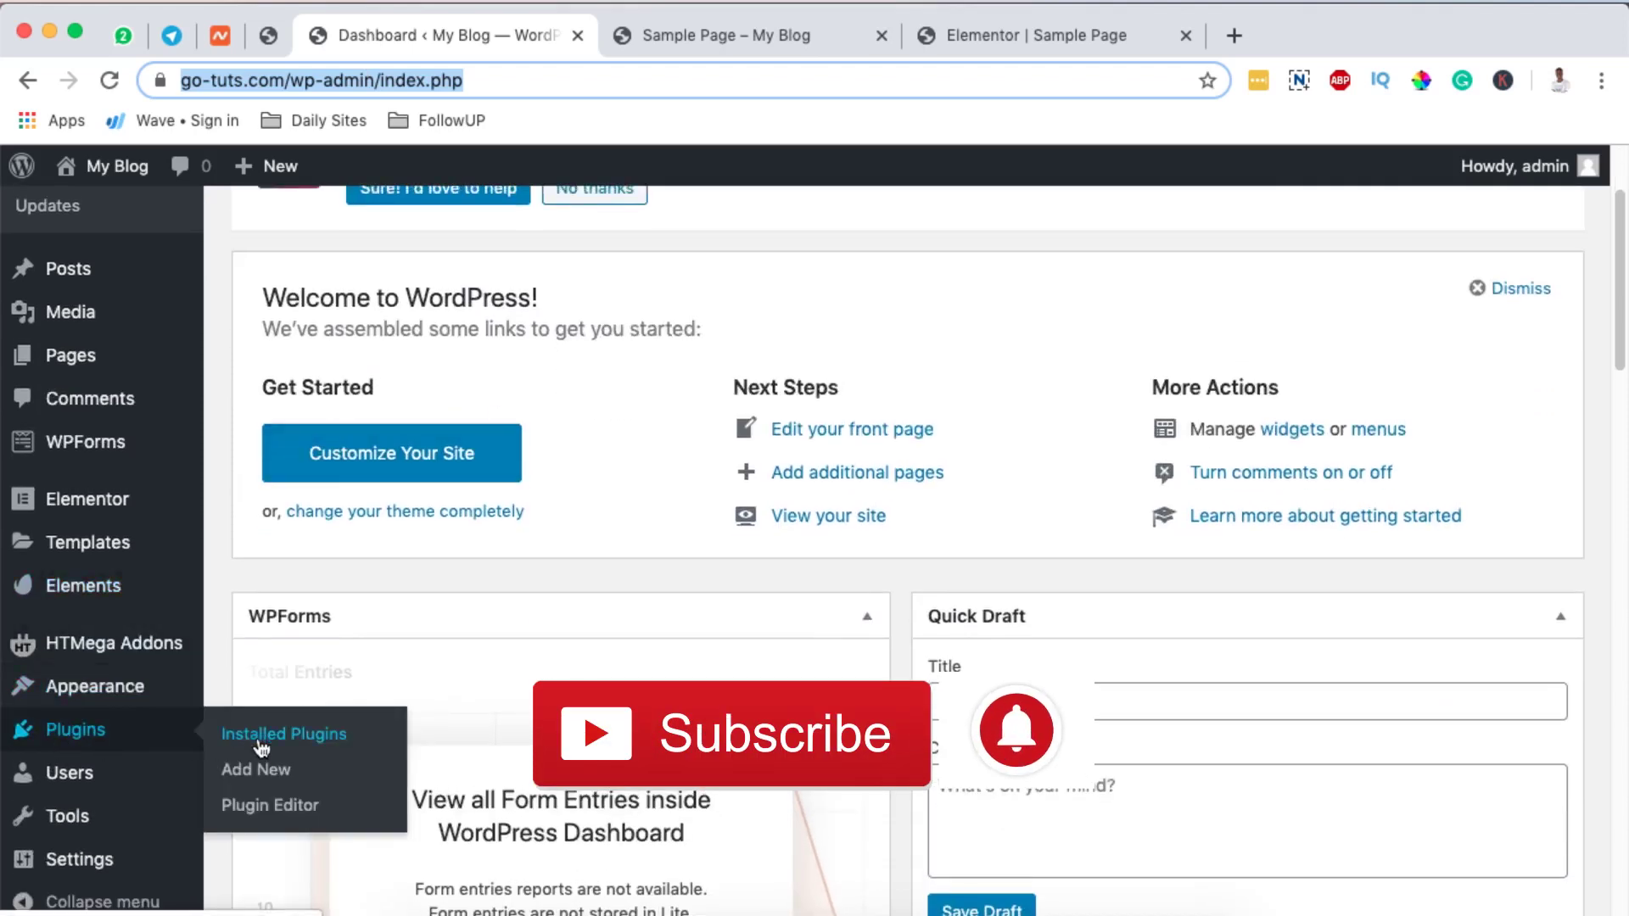
click(255, 770)
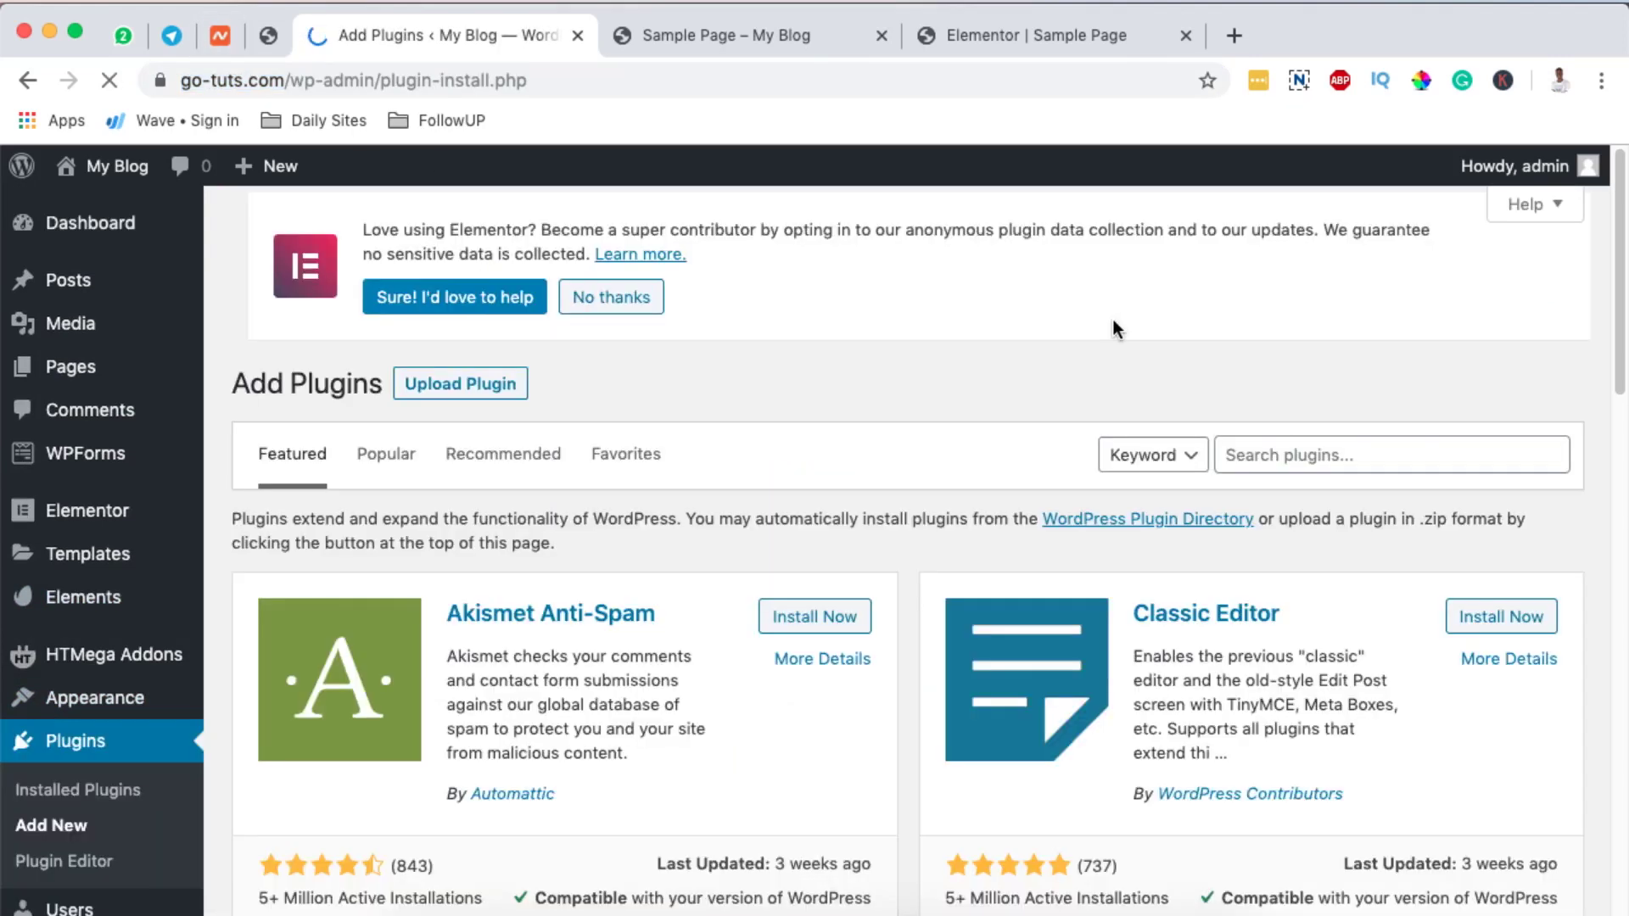
Search plugins for 'ht mega' and confirm the HT Mega card shows Active
click(1338, 477)
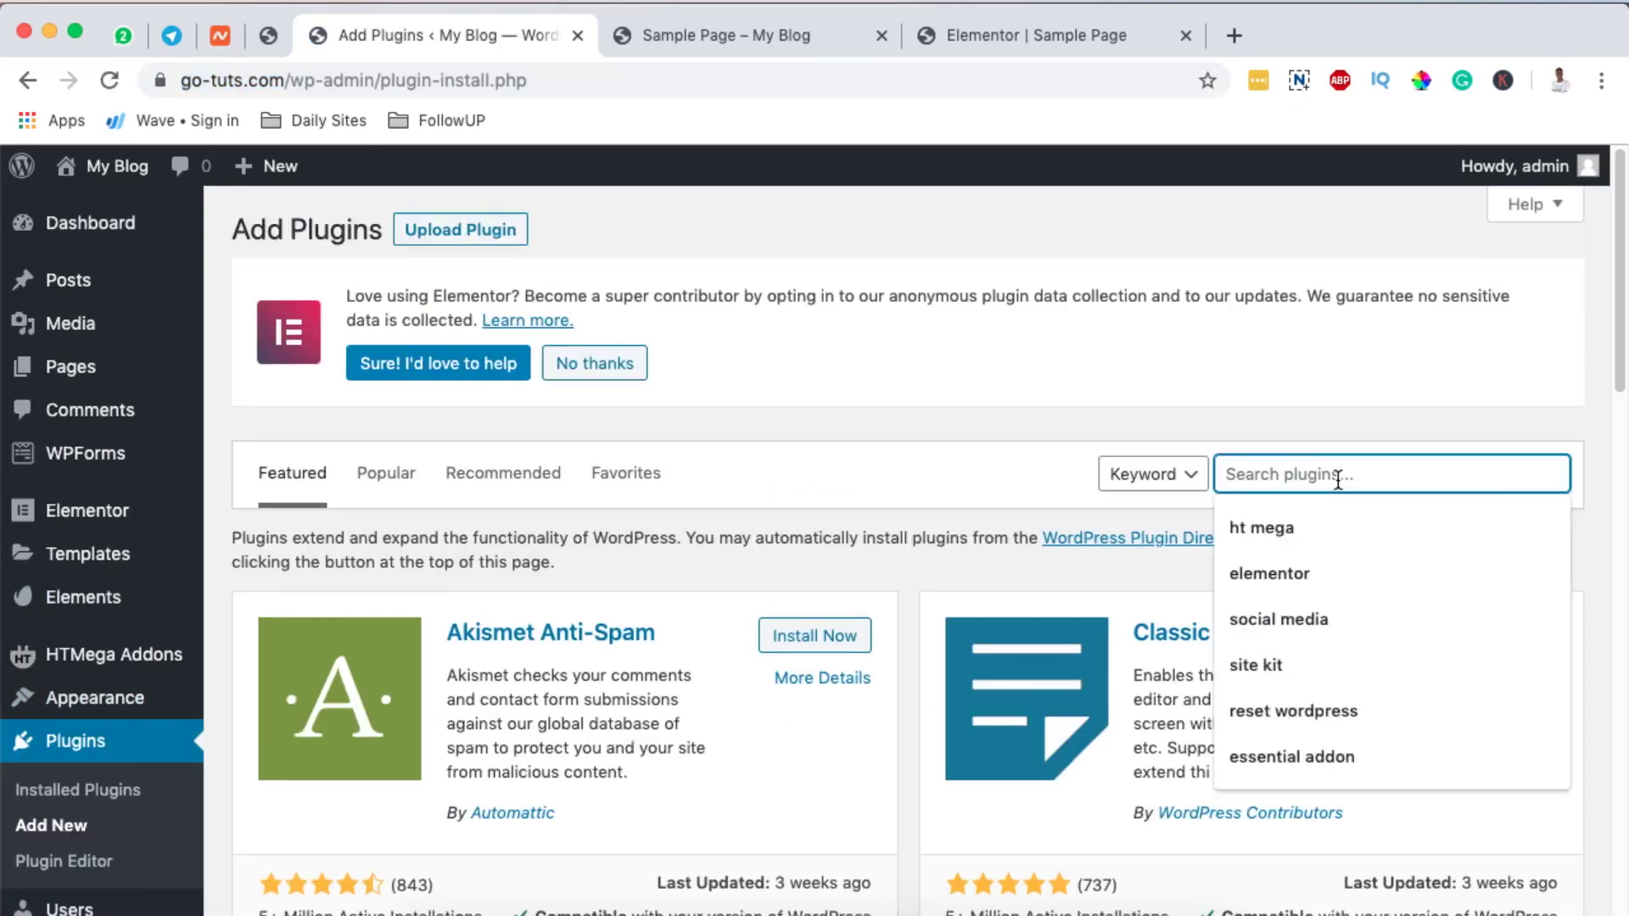
text(ht mega)
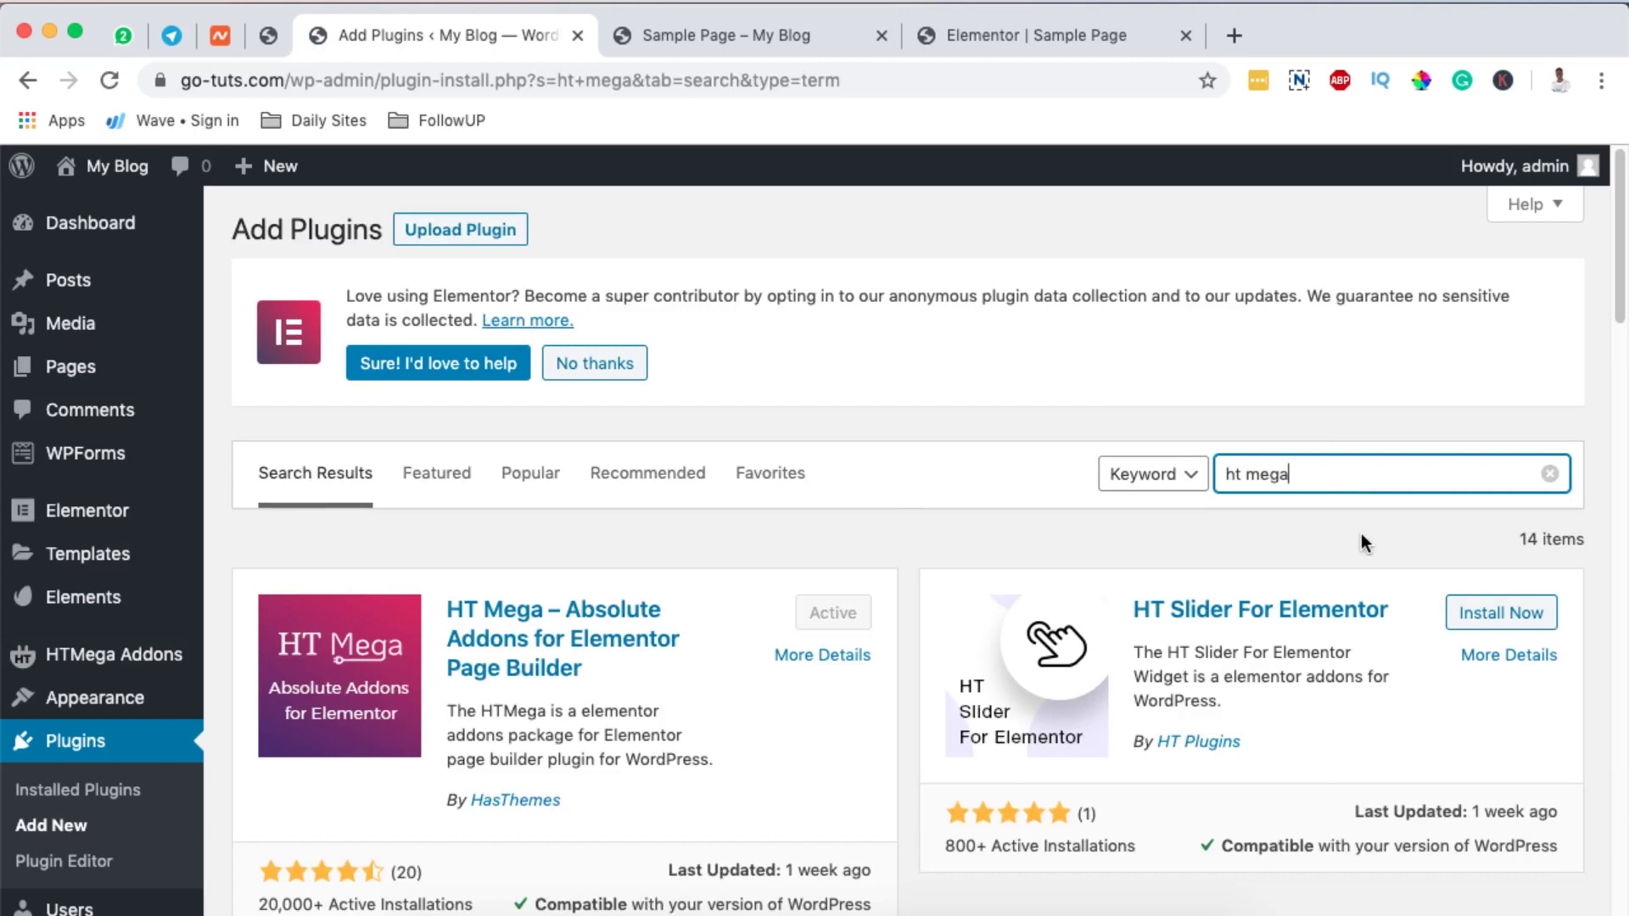
scroll(1364, 543, down, 2)
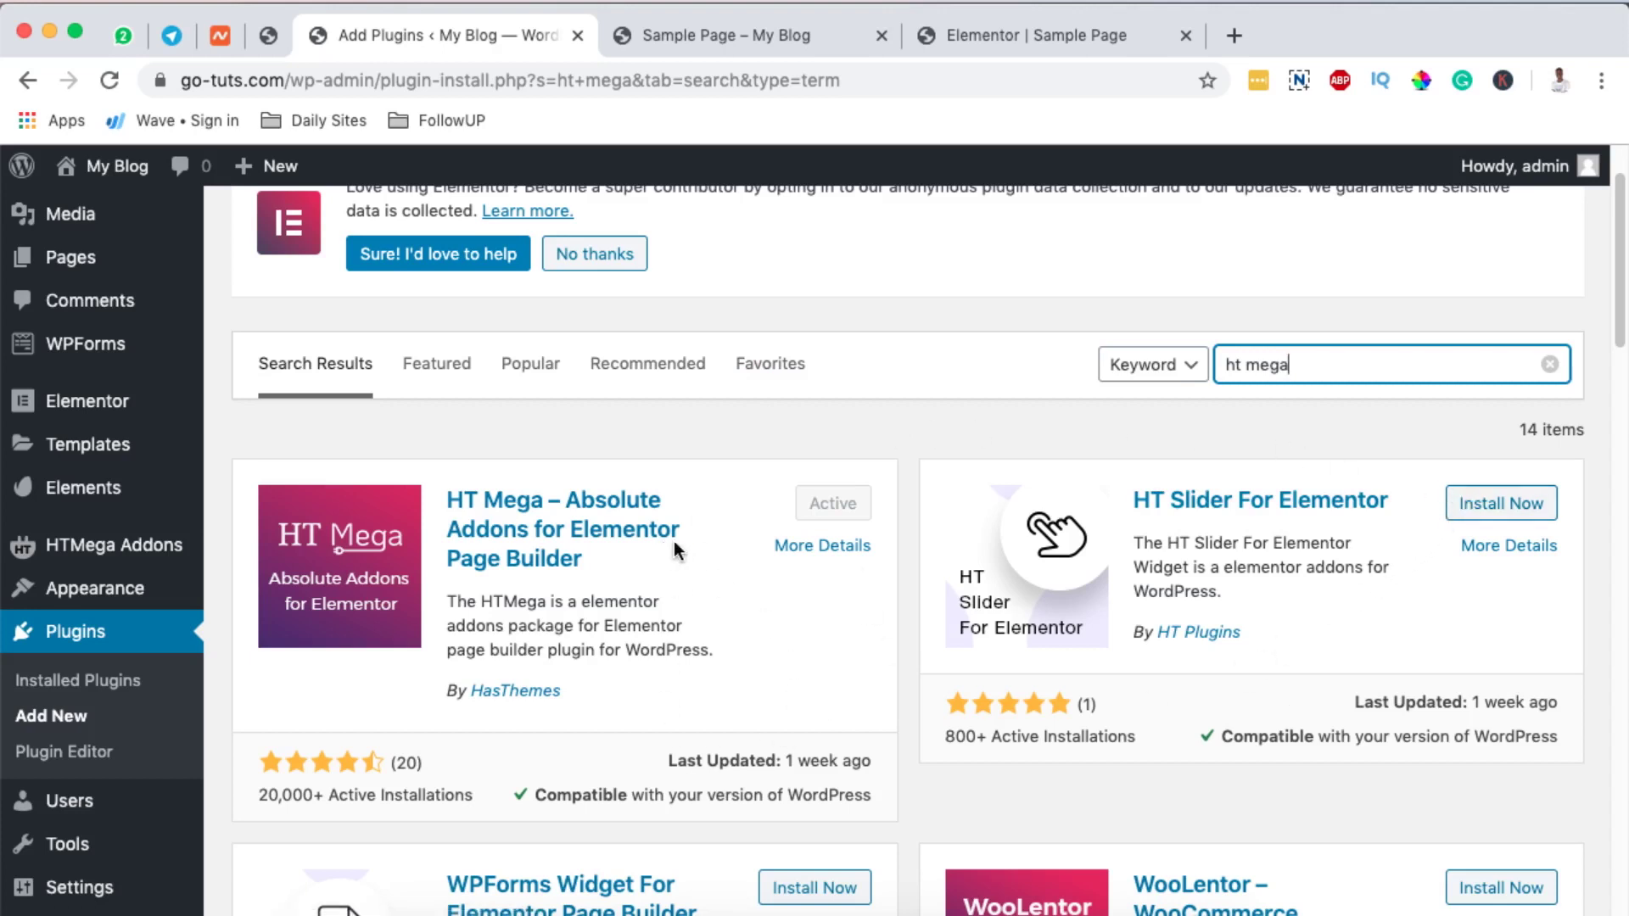
Open HTMega Addons Settings and scroll the Elements list to confirm User Login Form is enabled
click(136, 545)
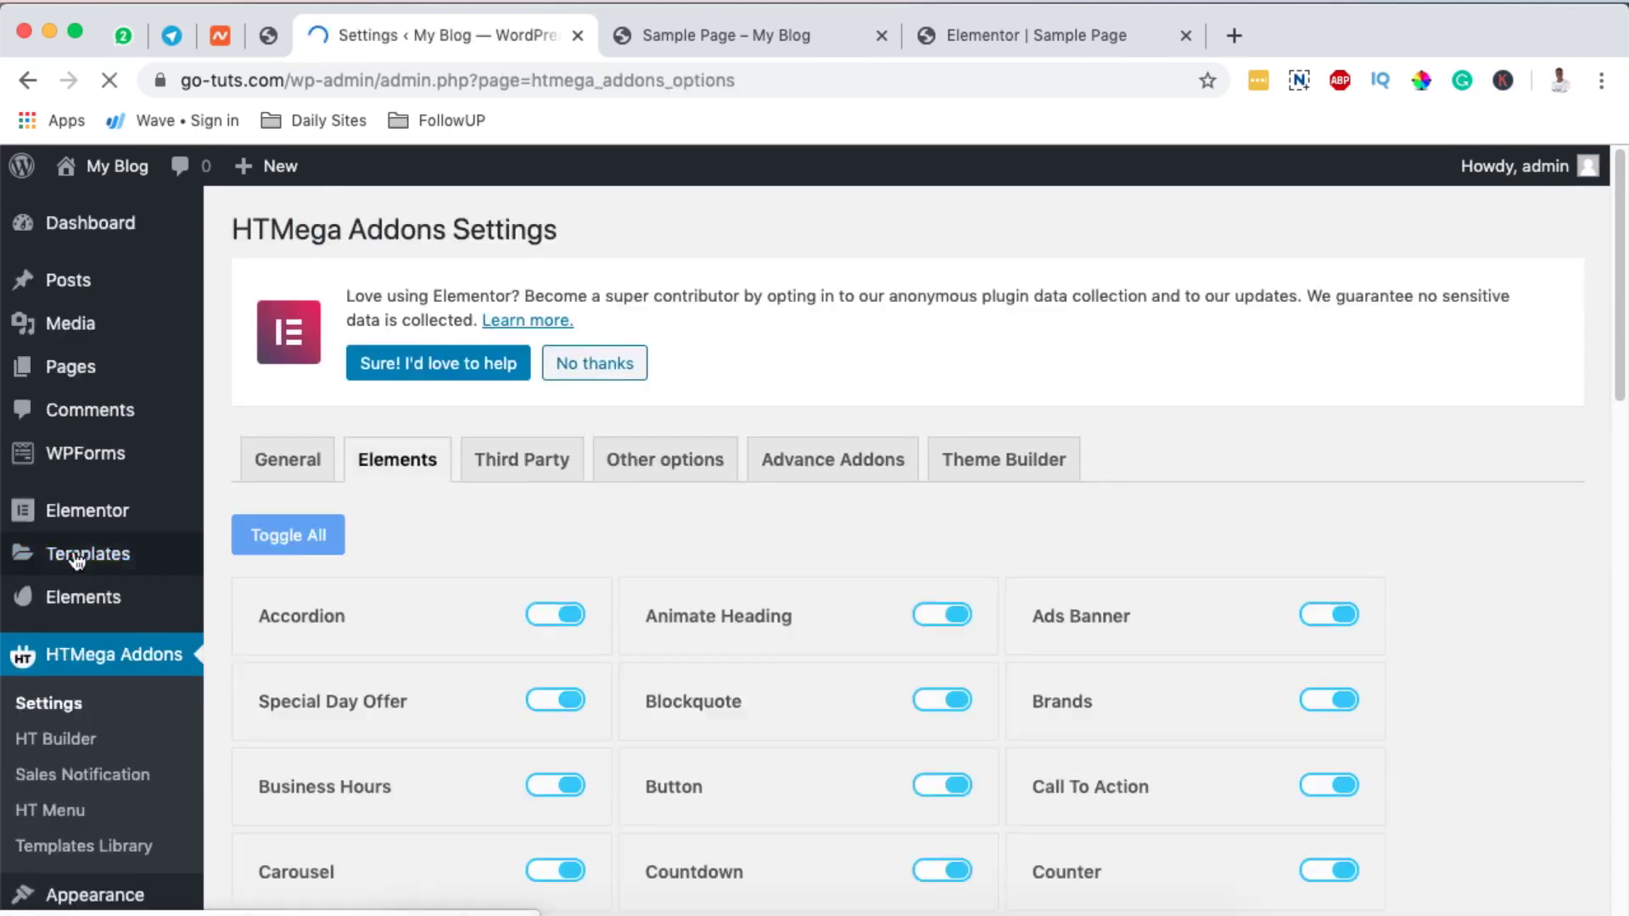
scroll(625, 669, down, 10)
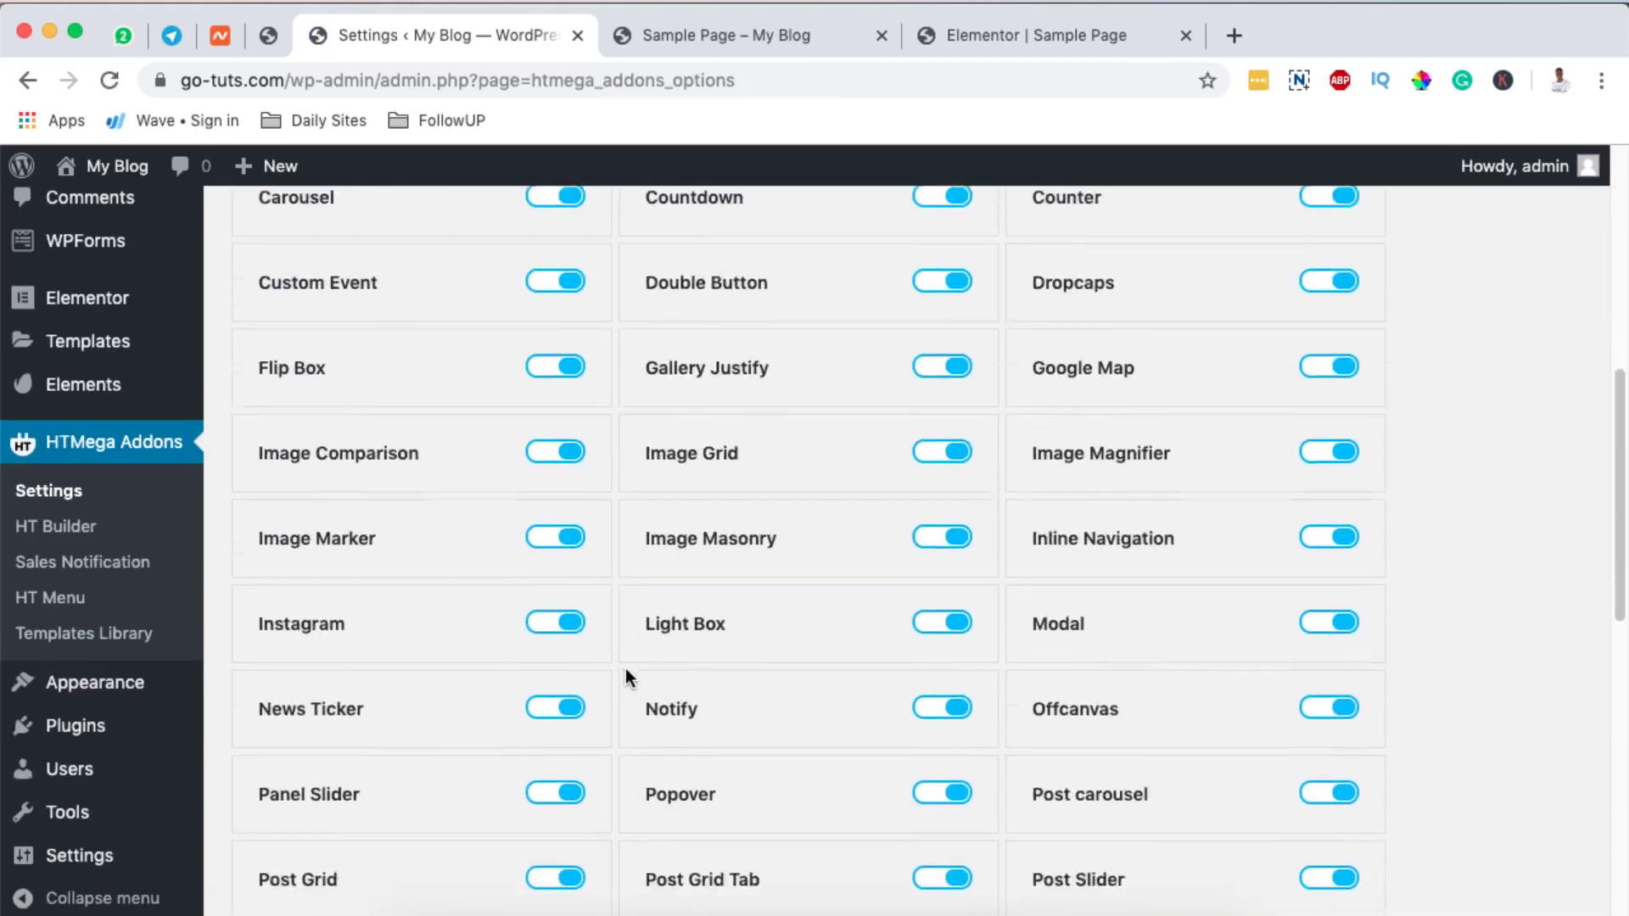
scroll(625, 670, down, 9)
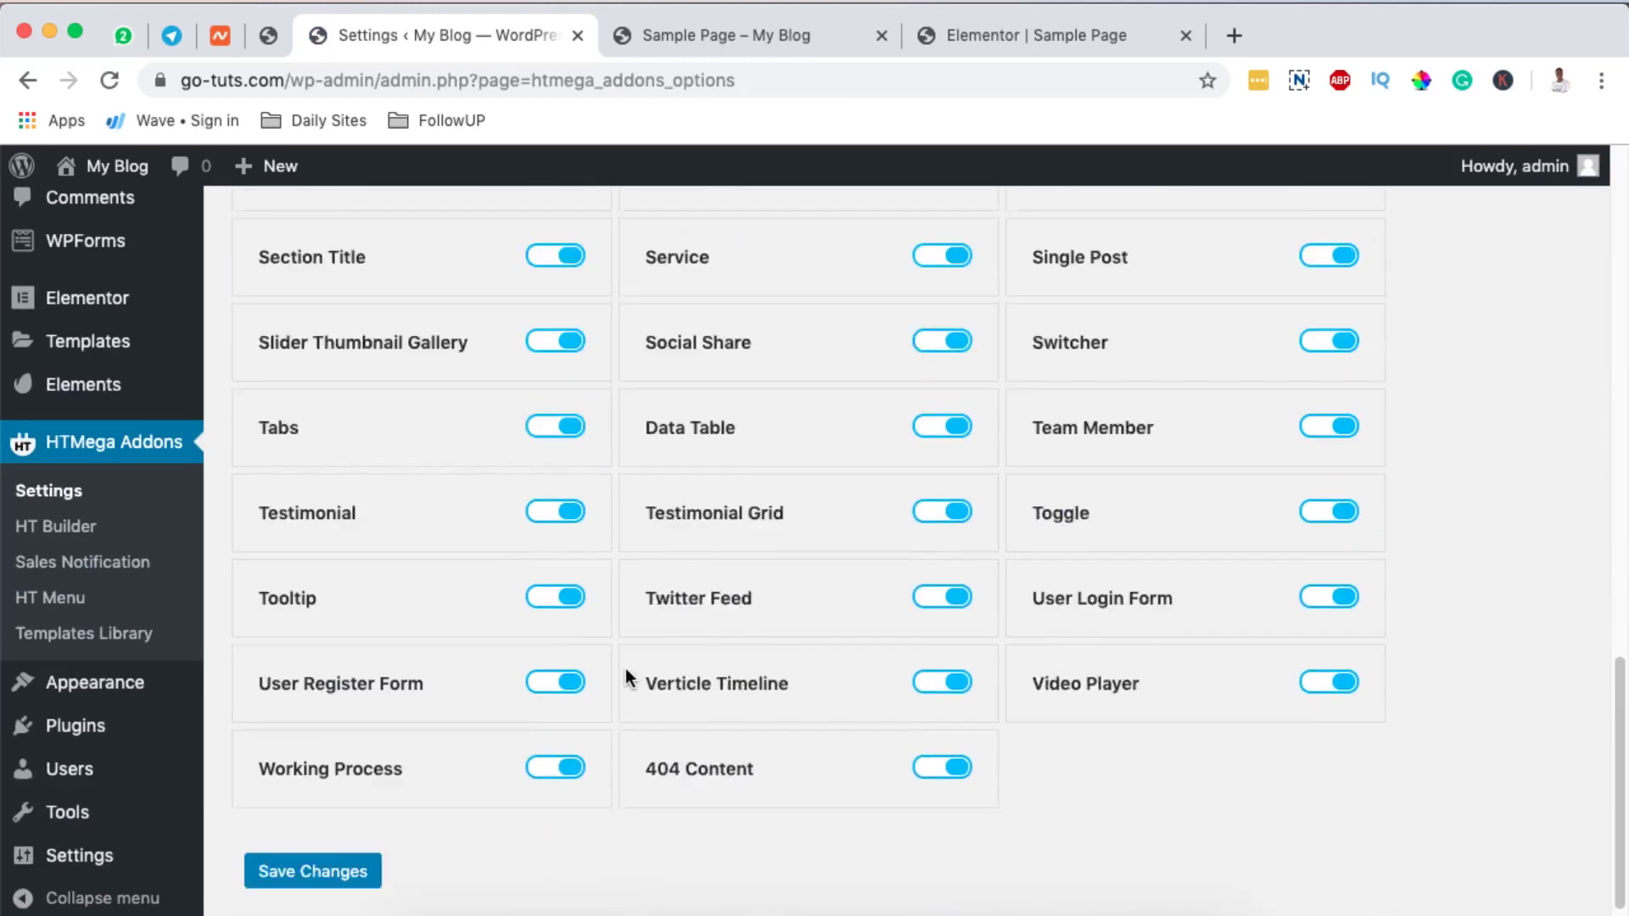
scroll(626, 671, up, 5)
scroll(626, 670, up, 8)
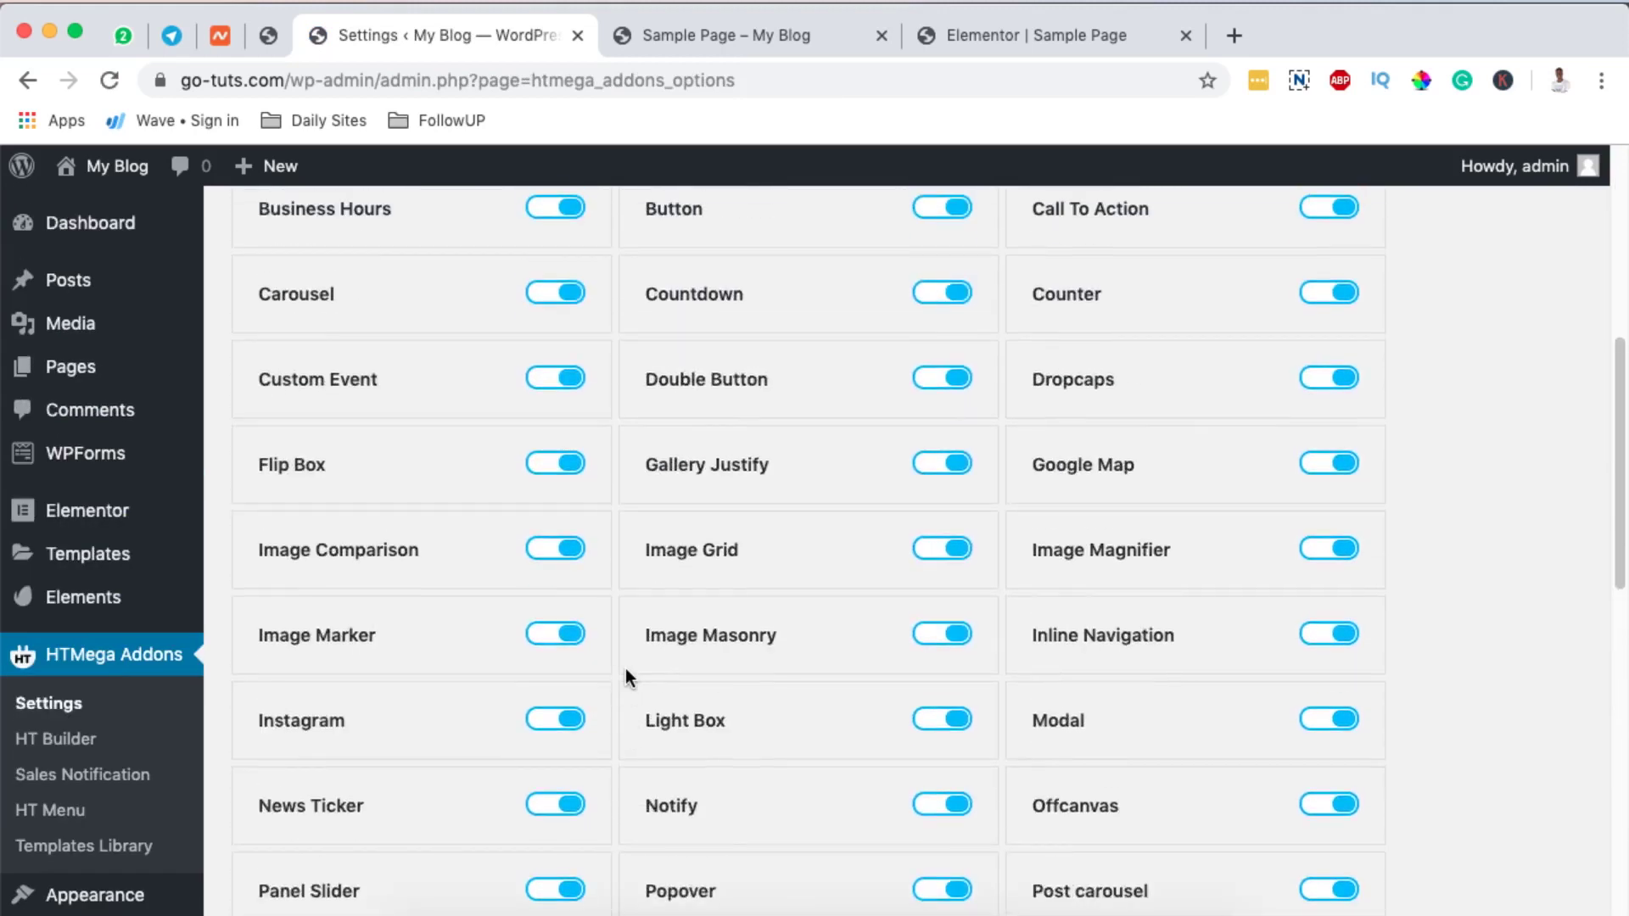
scroll(625, 670, down, 12)
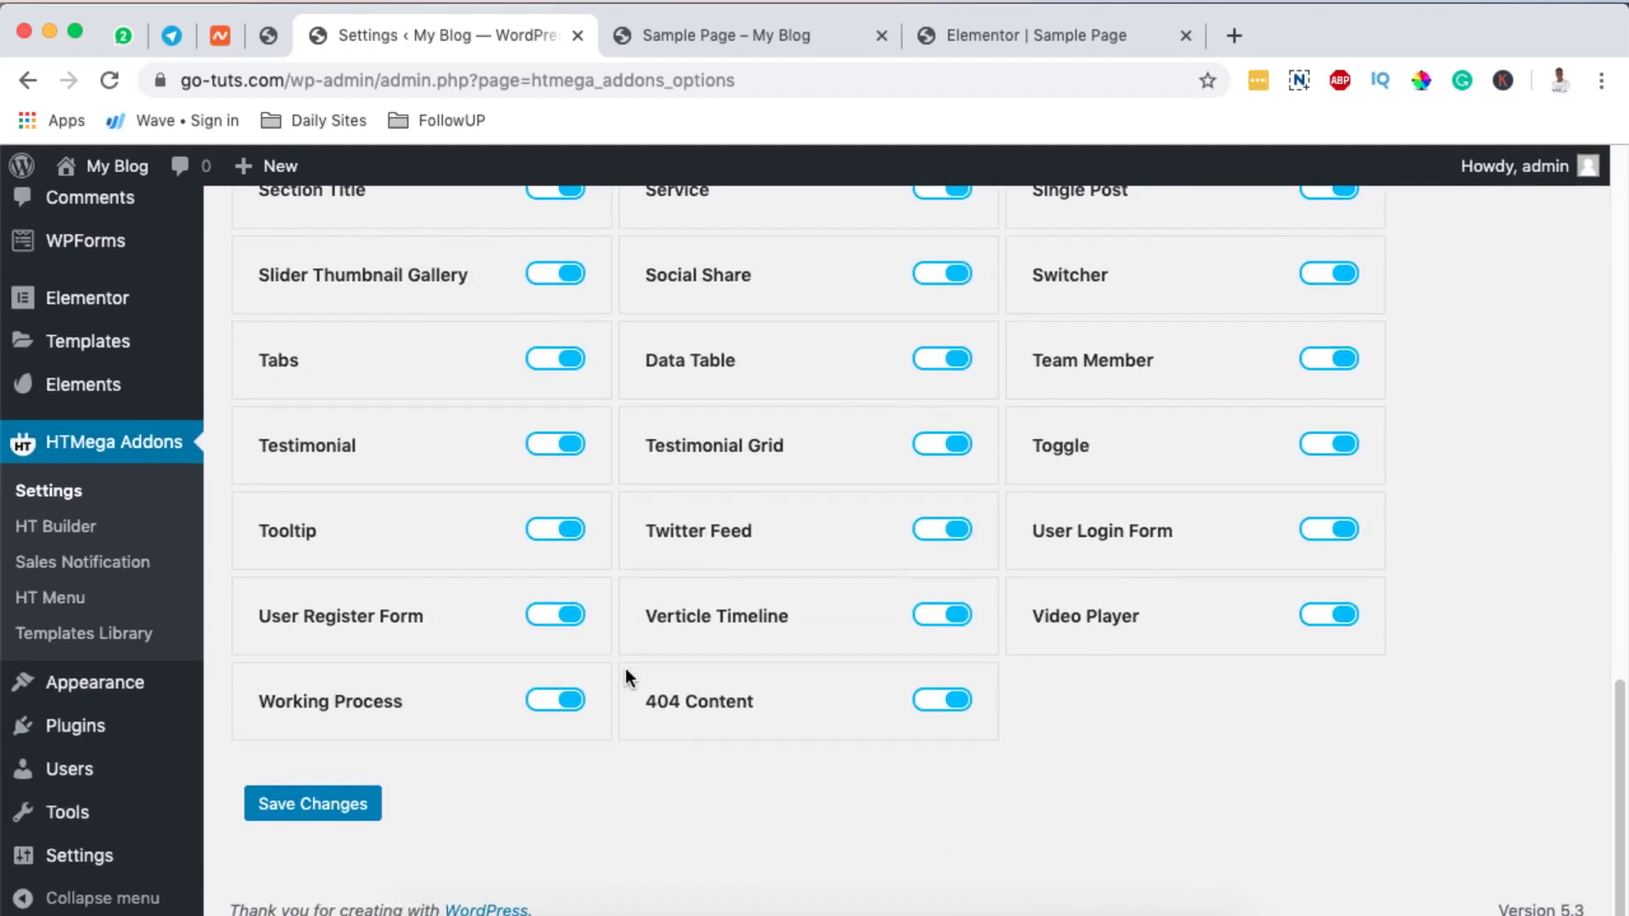
scroll(626, 671, up, 12)
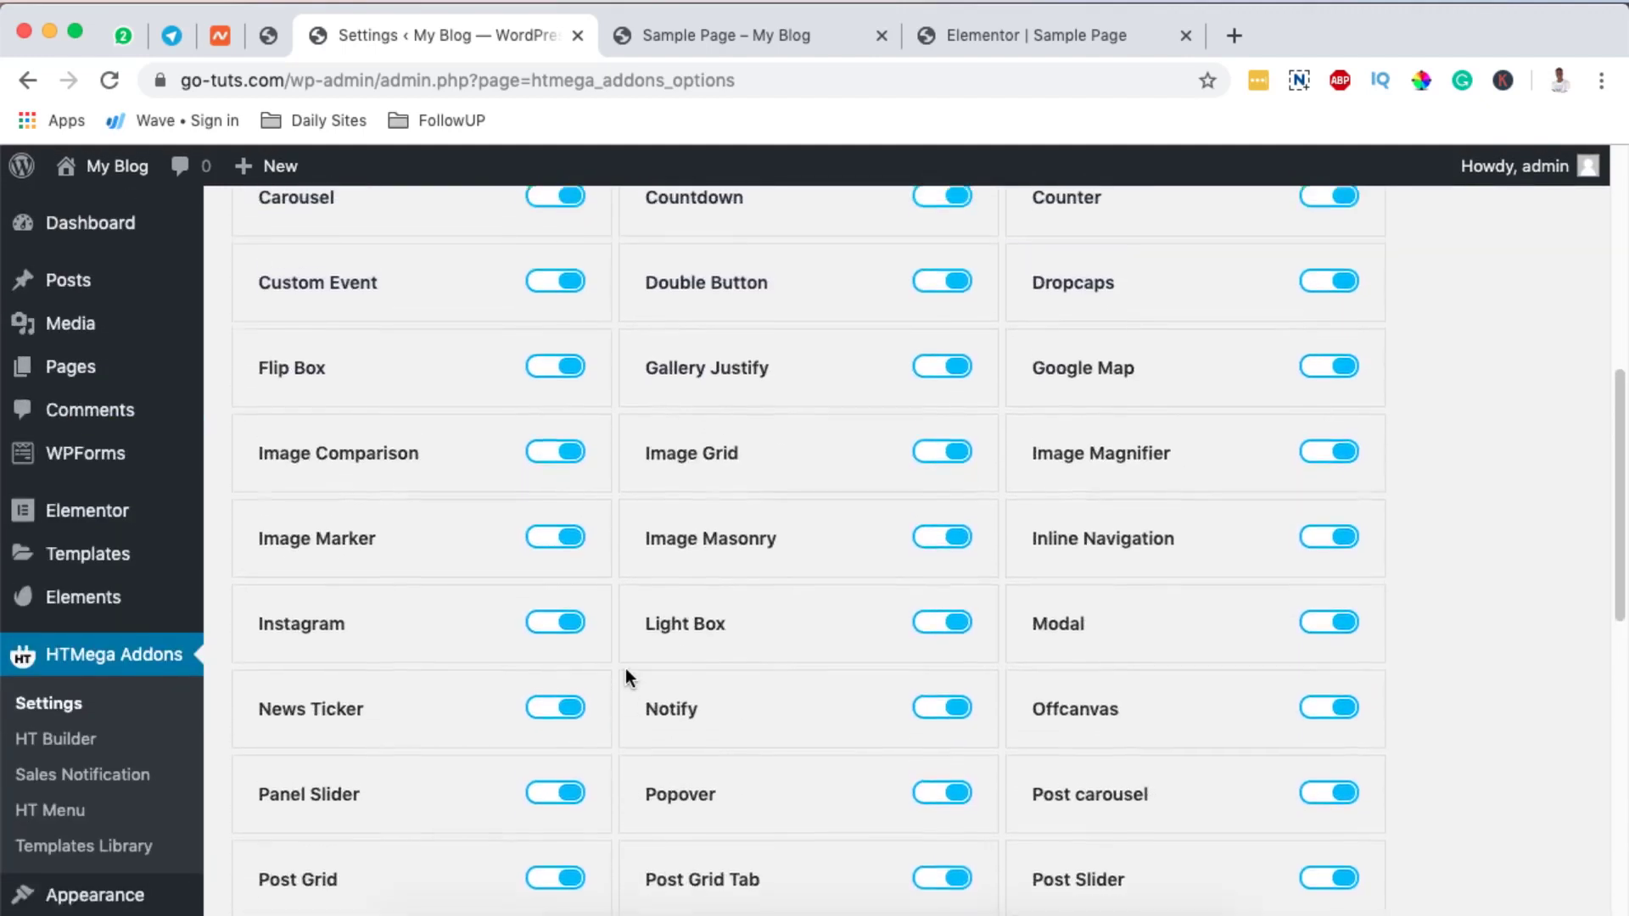
scroll(625, 669, up, 5)
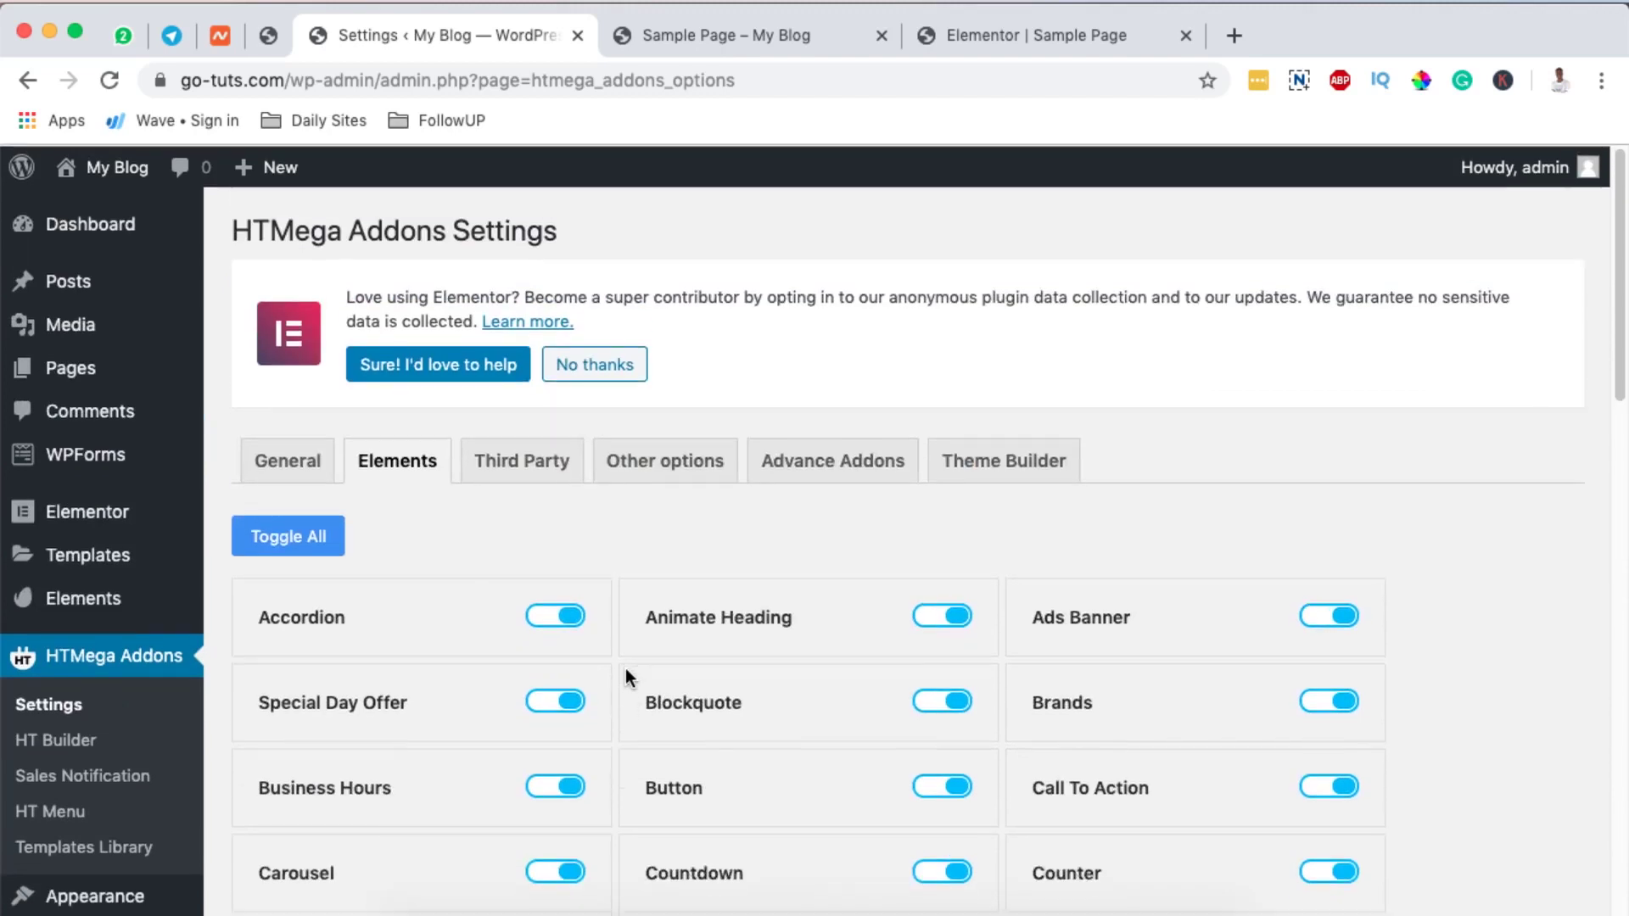
scroll(624, 669, down, 5)
scroll(624, 668, down, 12)
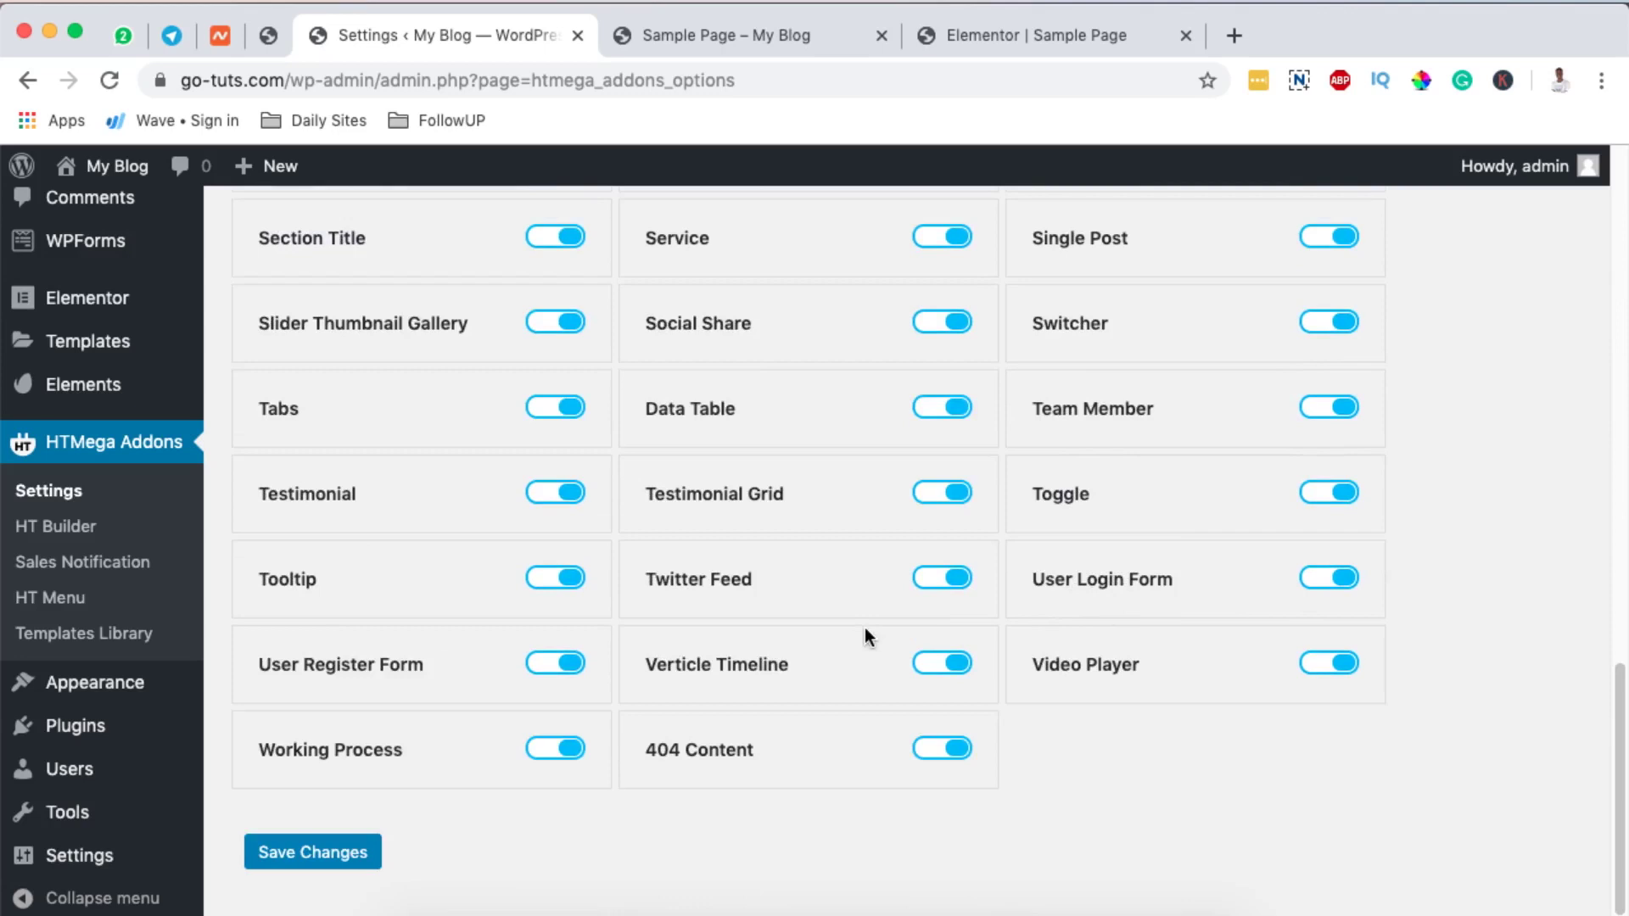
scroll(864, 634, up, 10)
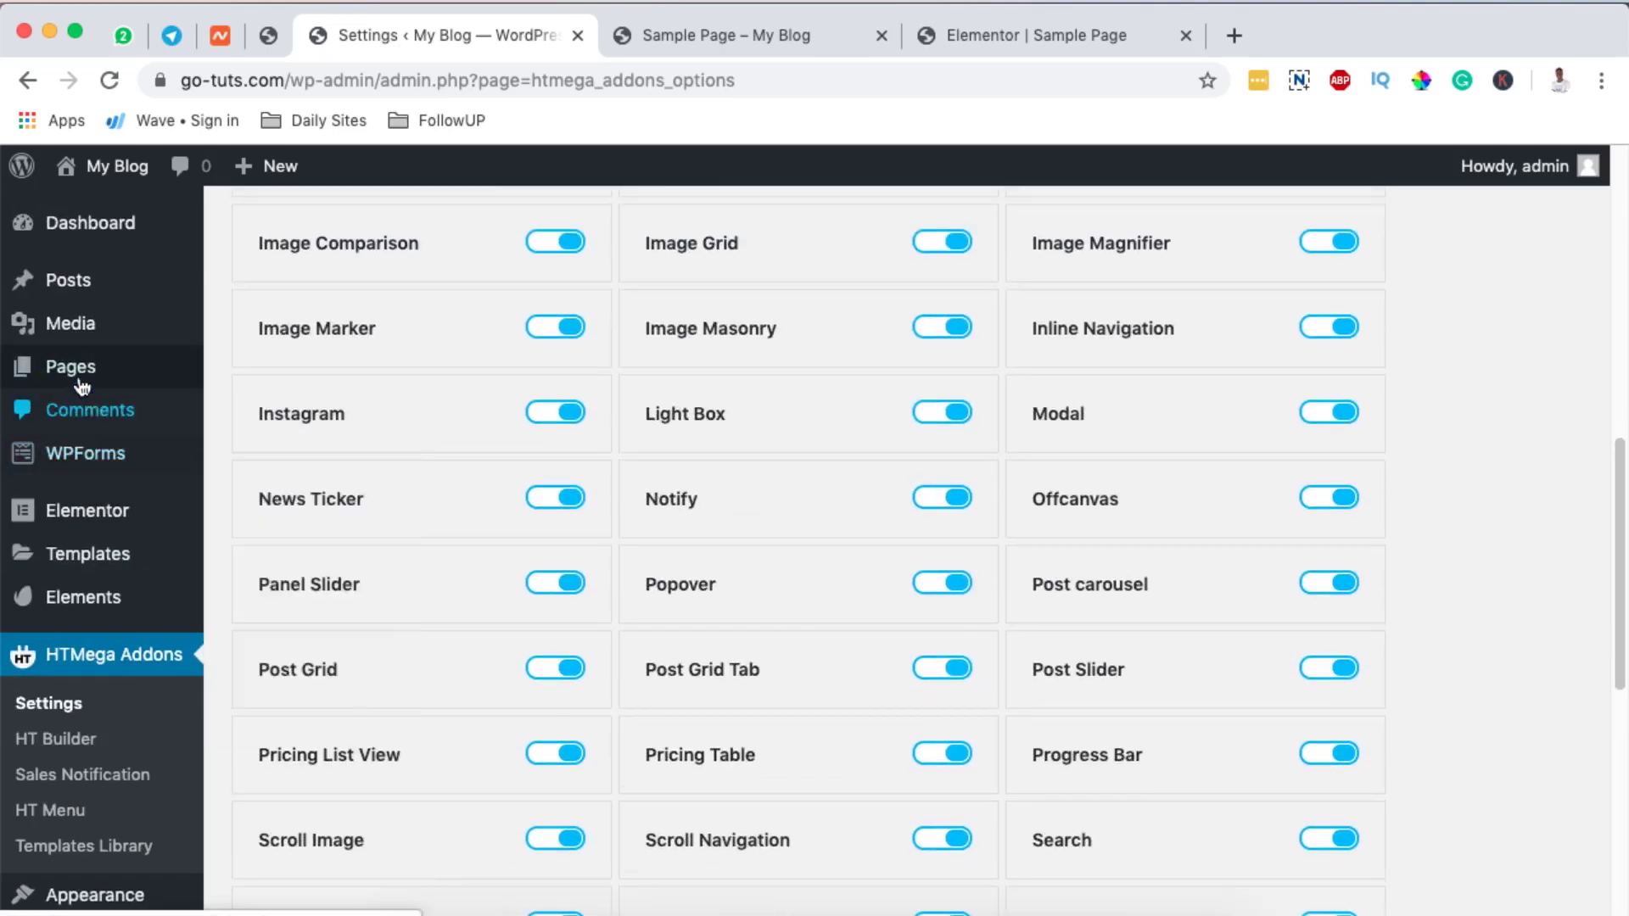
Open the Pages list and look through the existing site pages
click(77, 376)
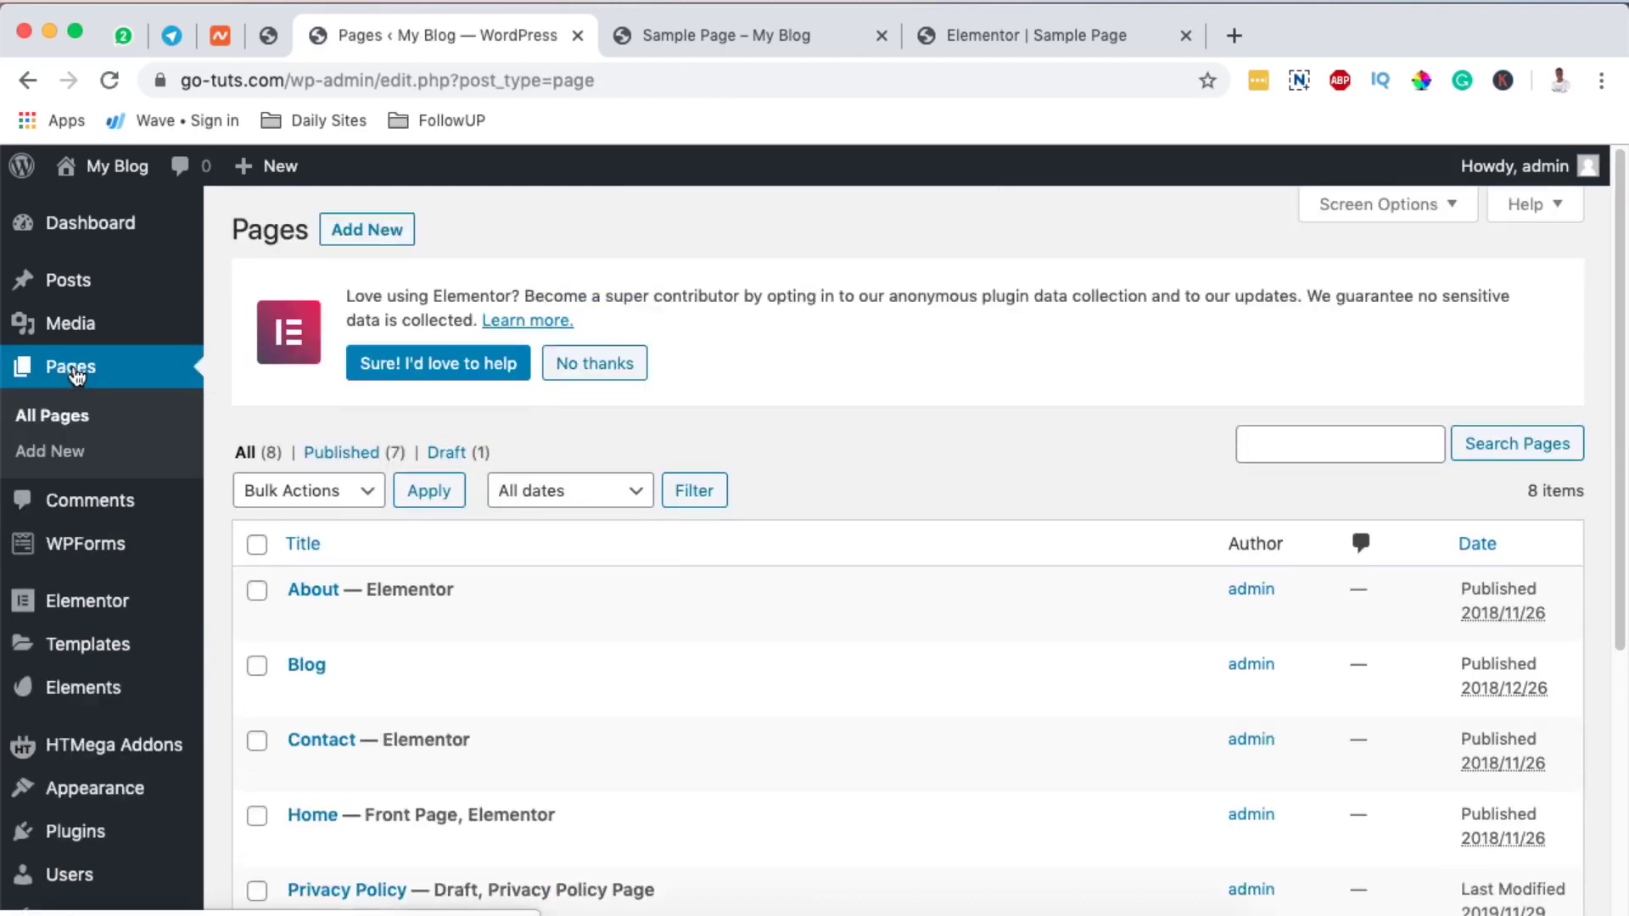
scroll(433, 666, down, 4)
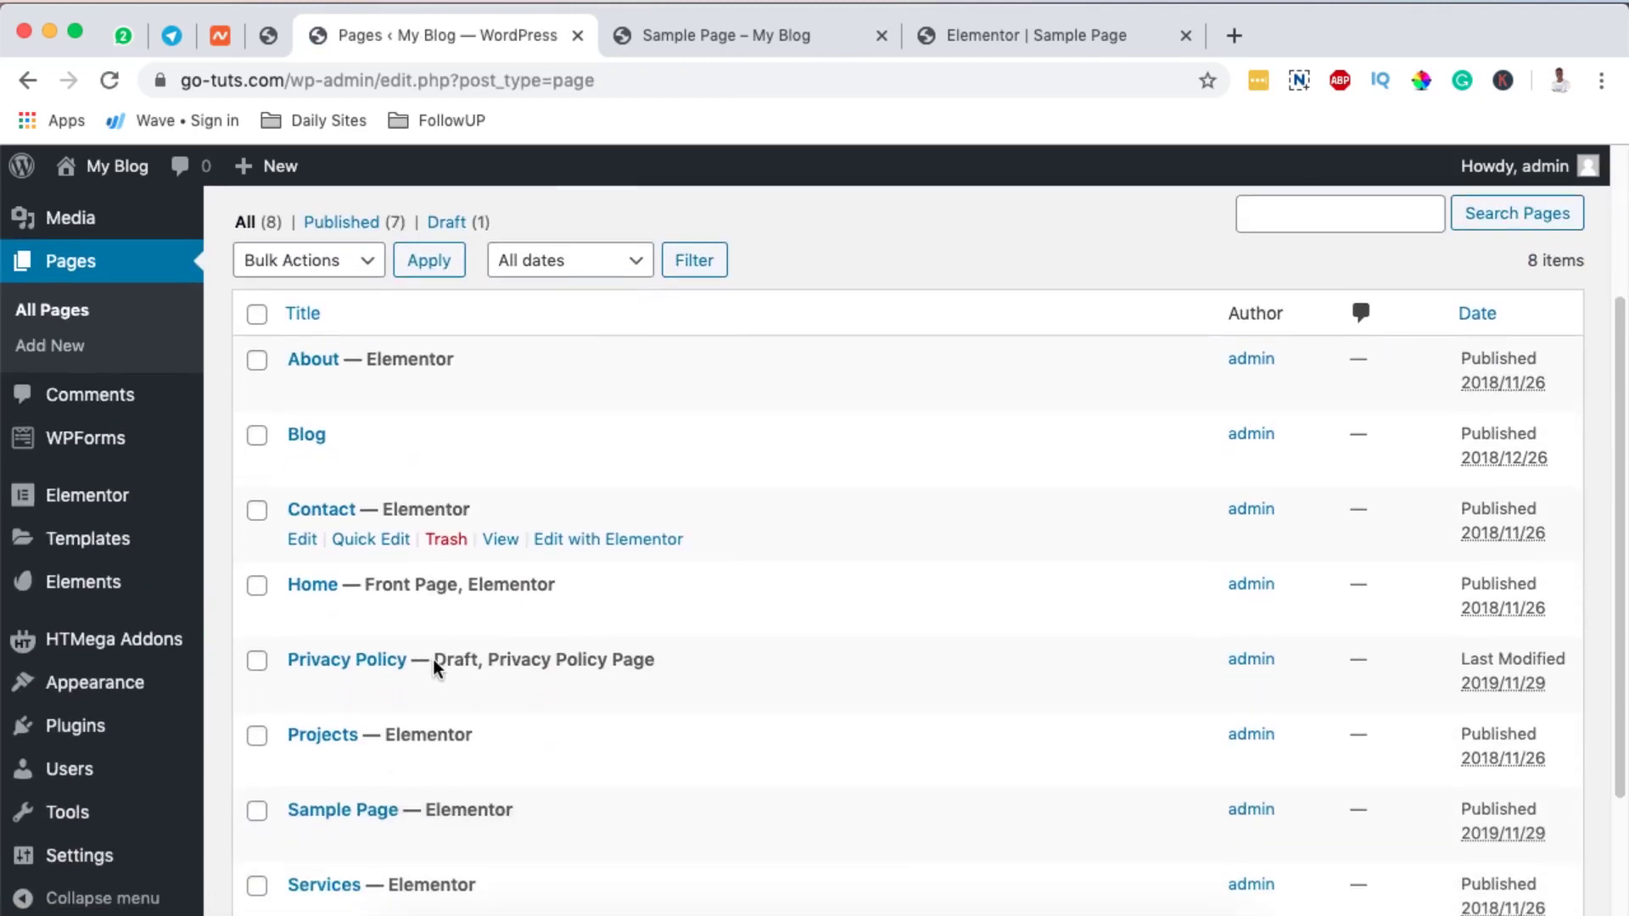
scroll(433, 667, down, 1)
scroll(432, 666, down, 3)
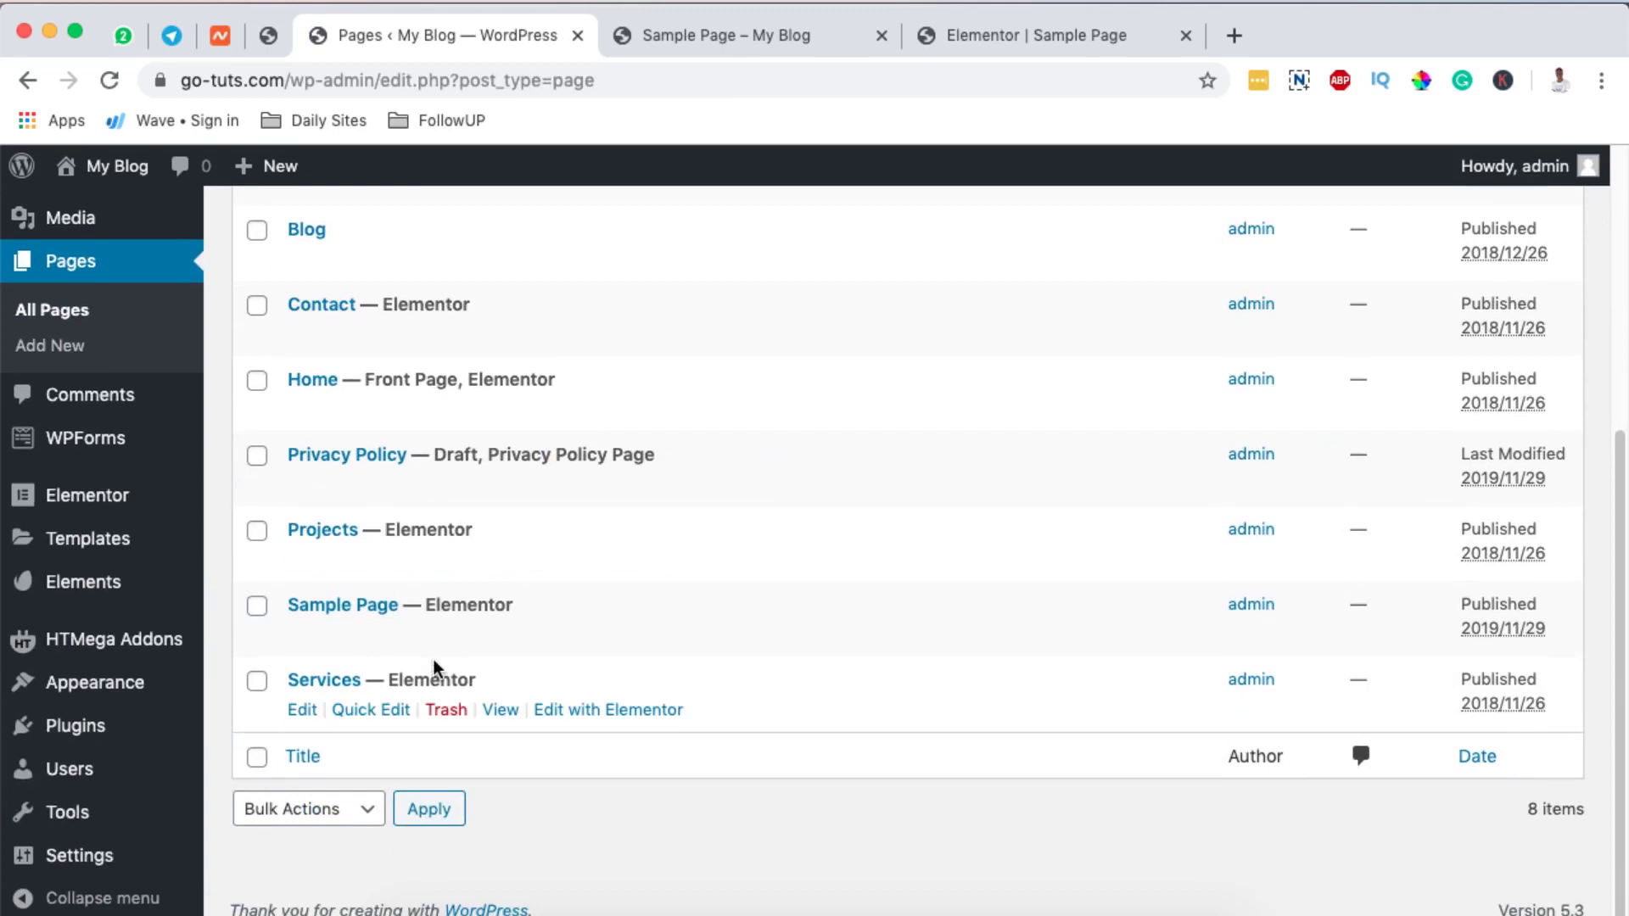
scroll(691, 607, up, 8)
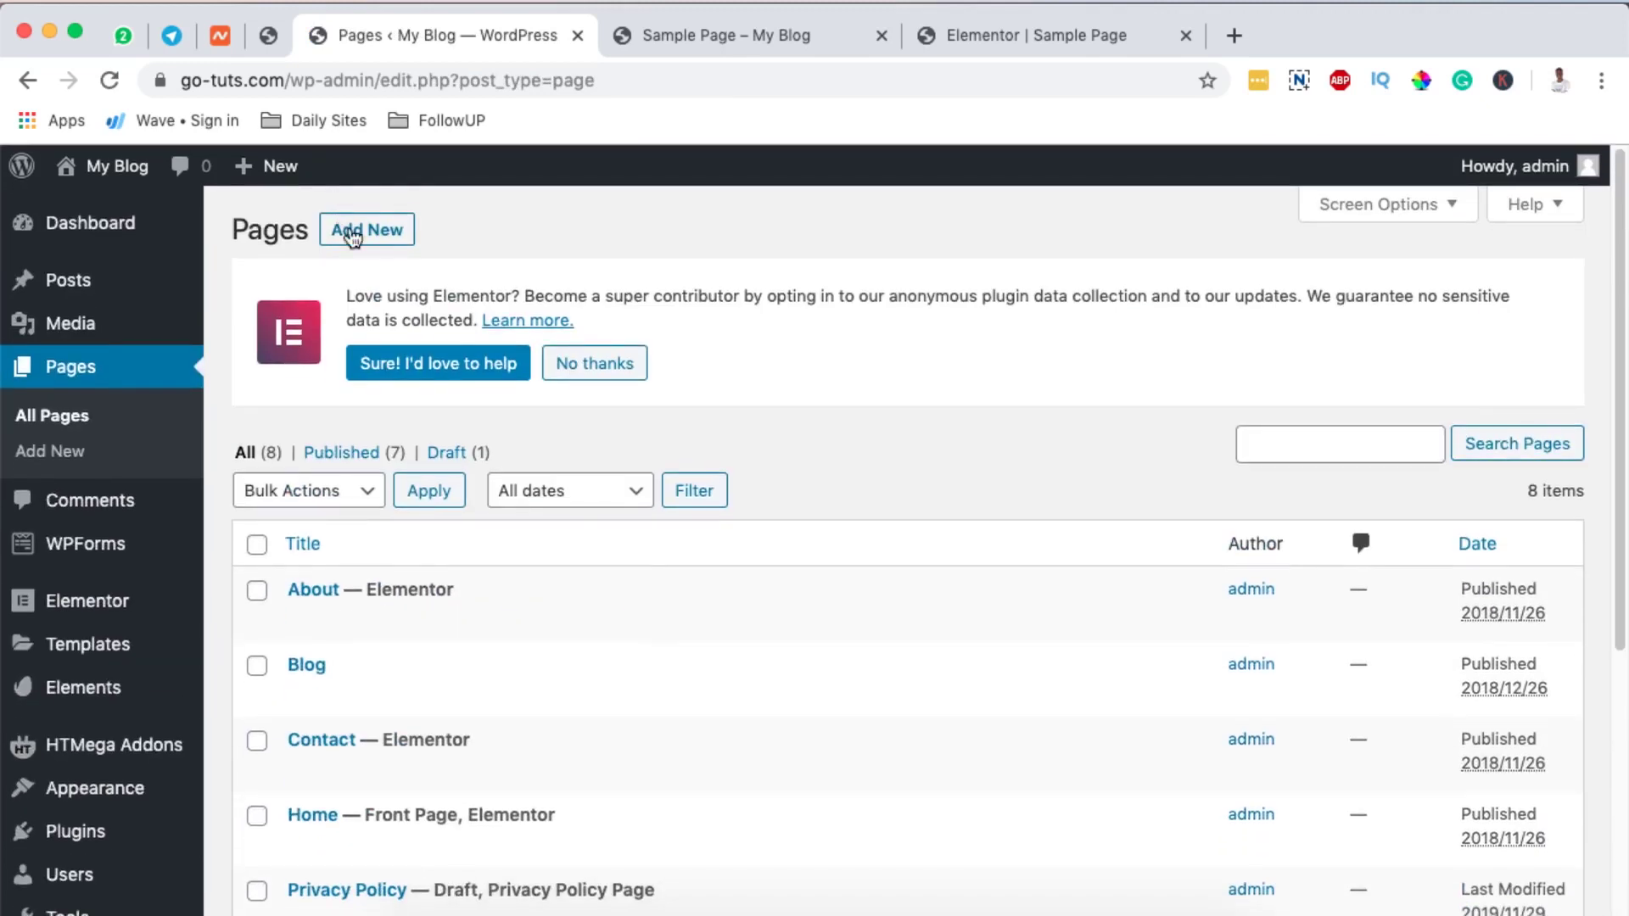
Create and publish a new page titled 'Login', then edit it with Elementor
click(353, 236)
text(Login)
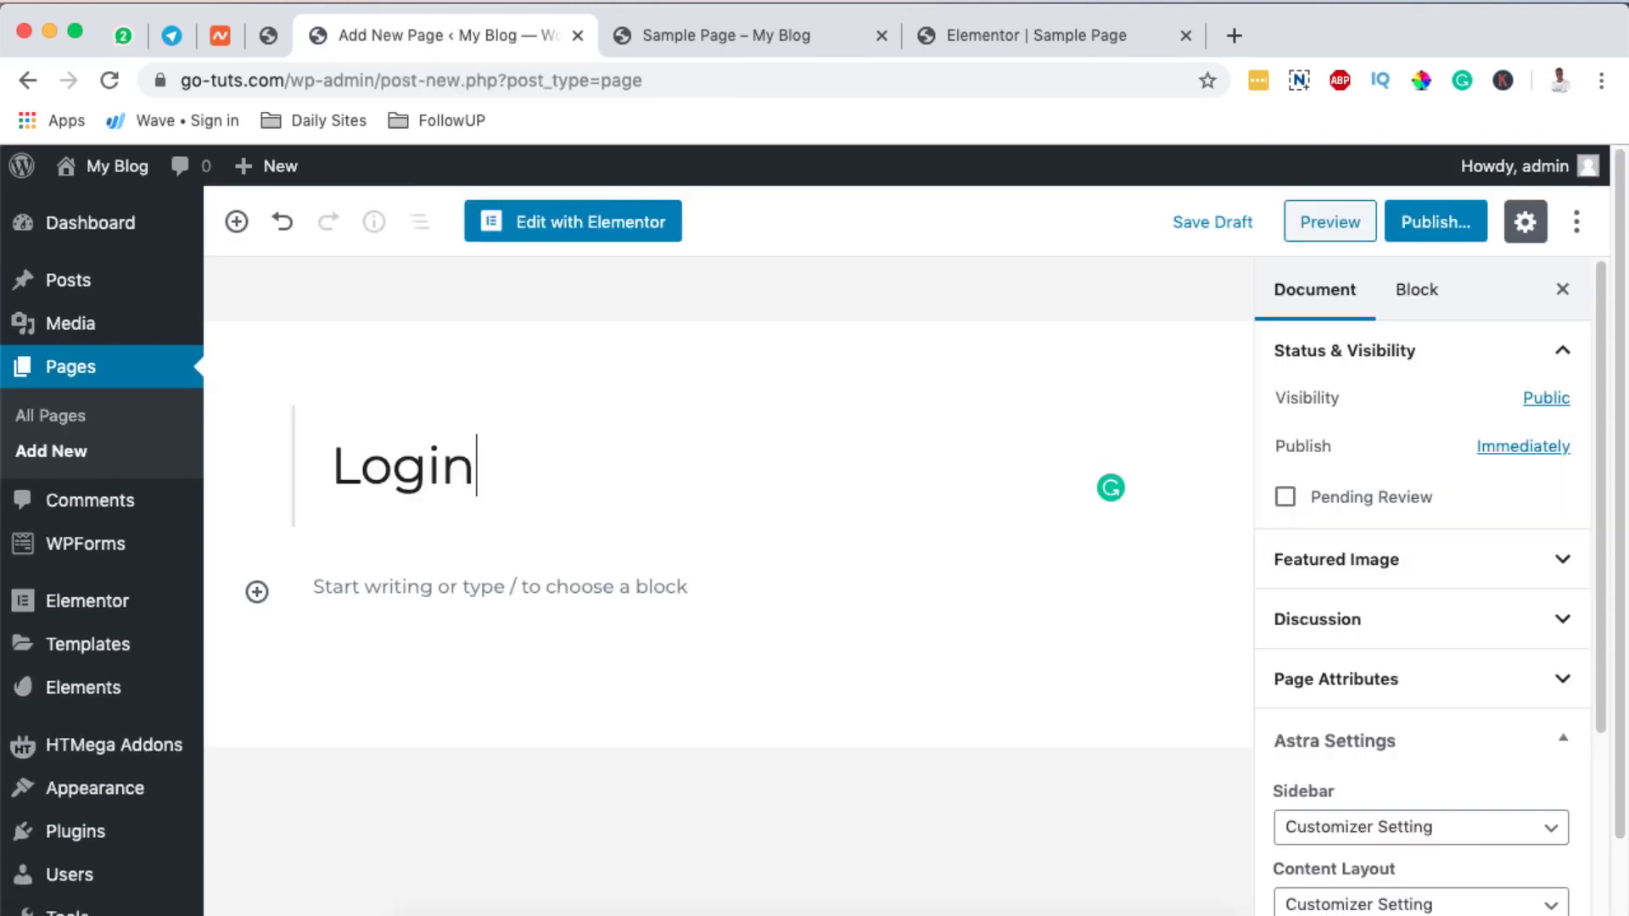
click(1443, 222)
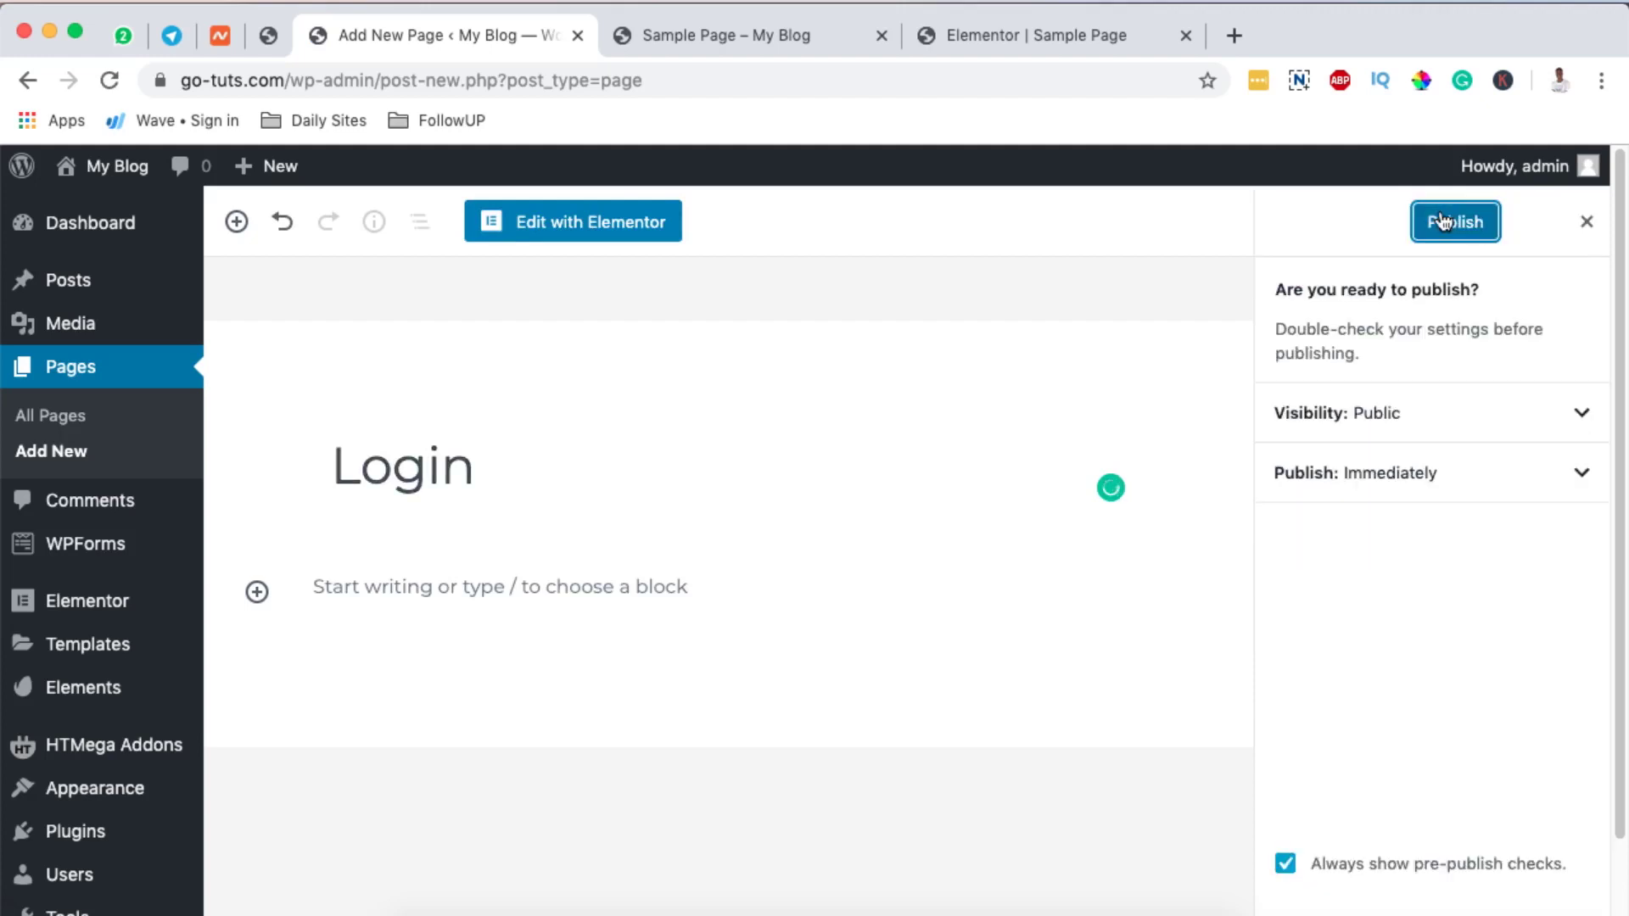
click(1442, 222)
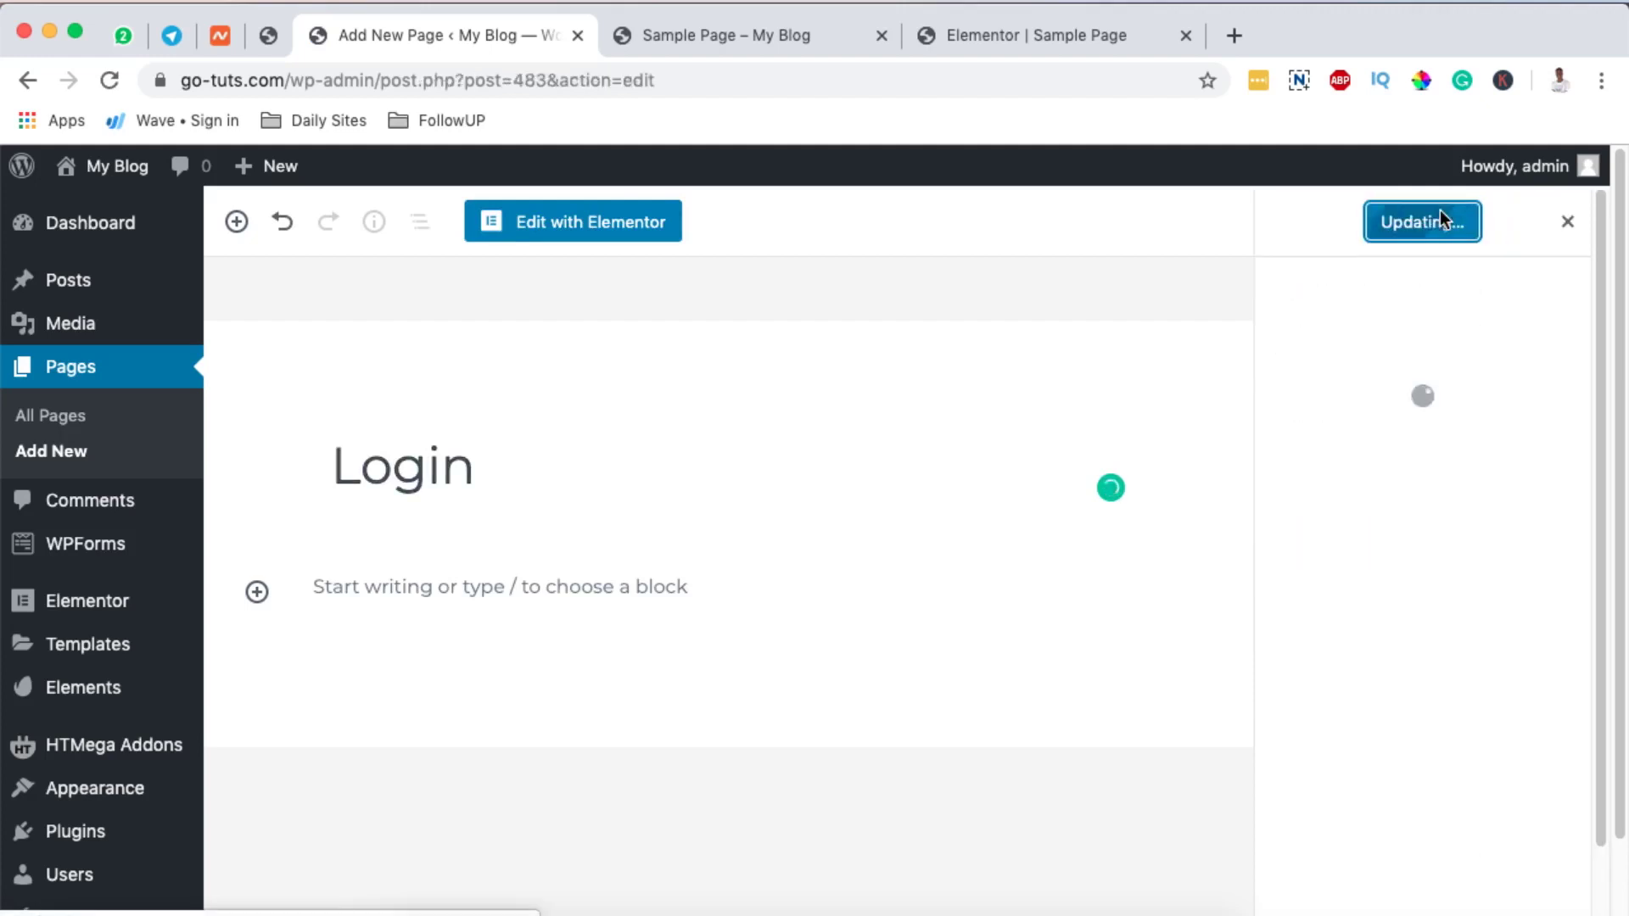
click(594, 241)
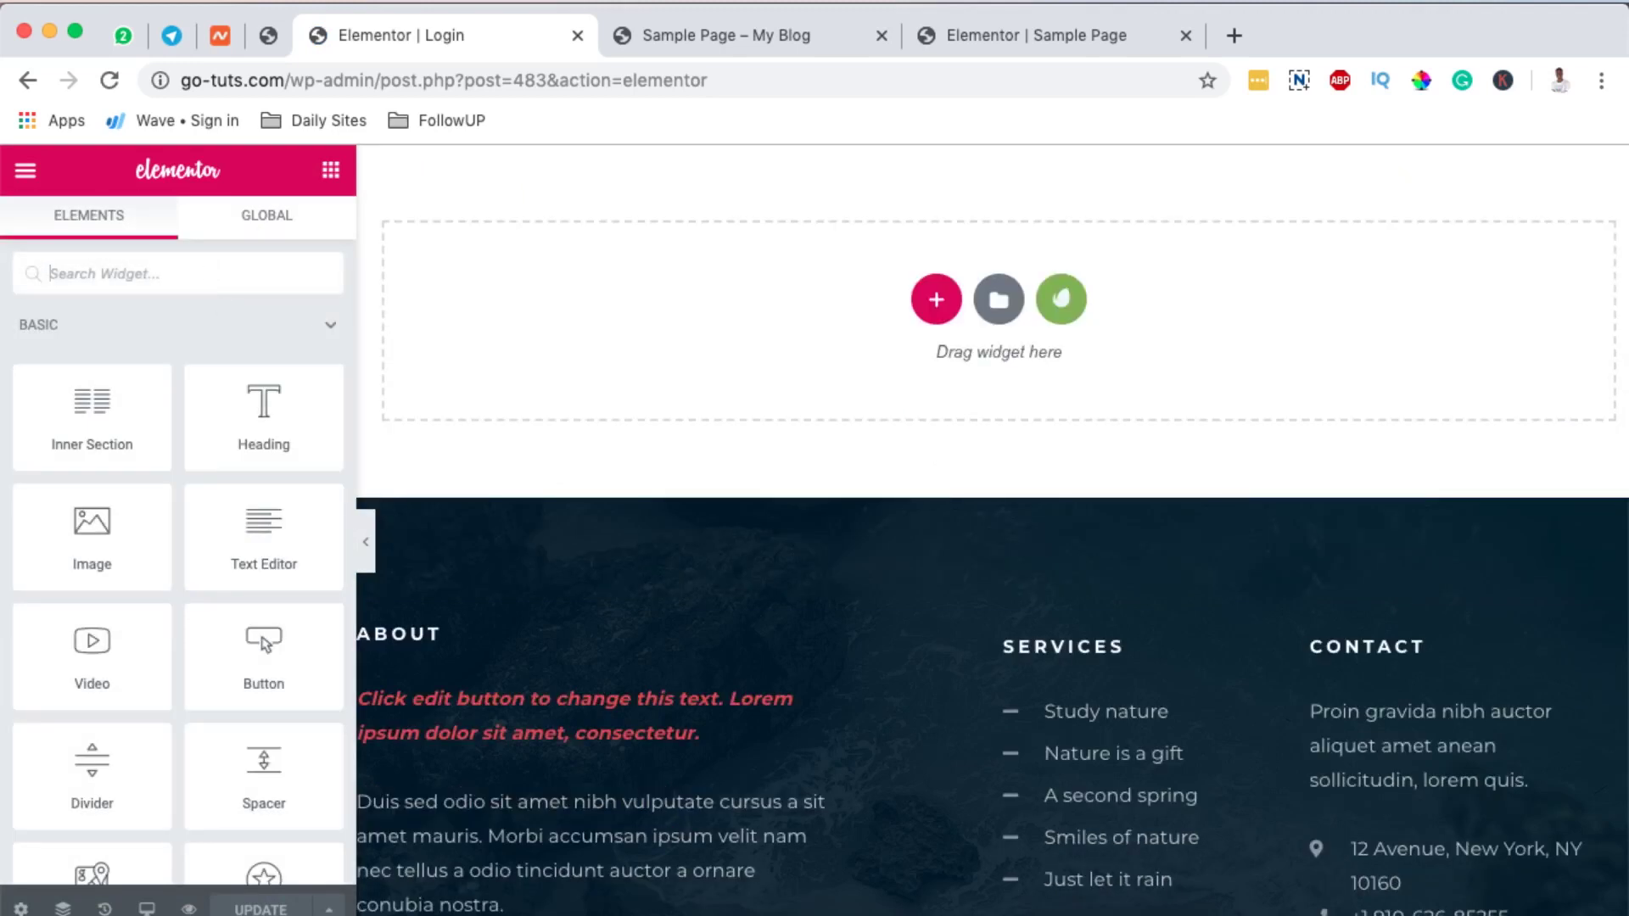
Drop the HT Mega User Login Form widget into the section and set its layout to Style Four
text(login)
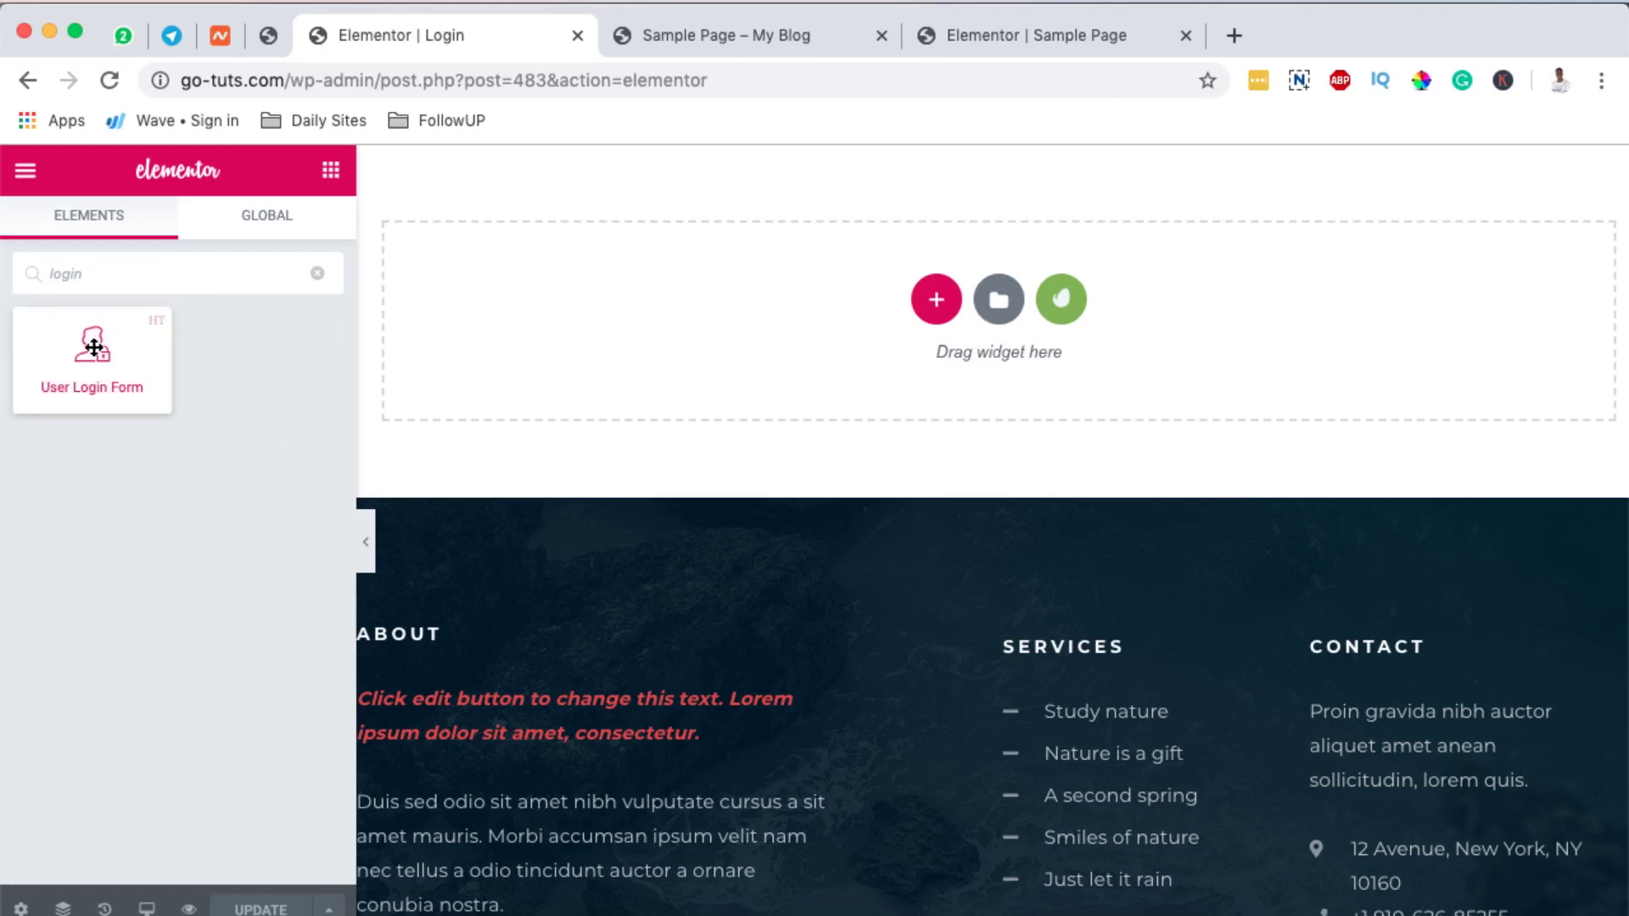
drag(98, 335, 912, 293)
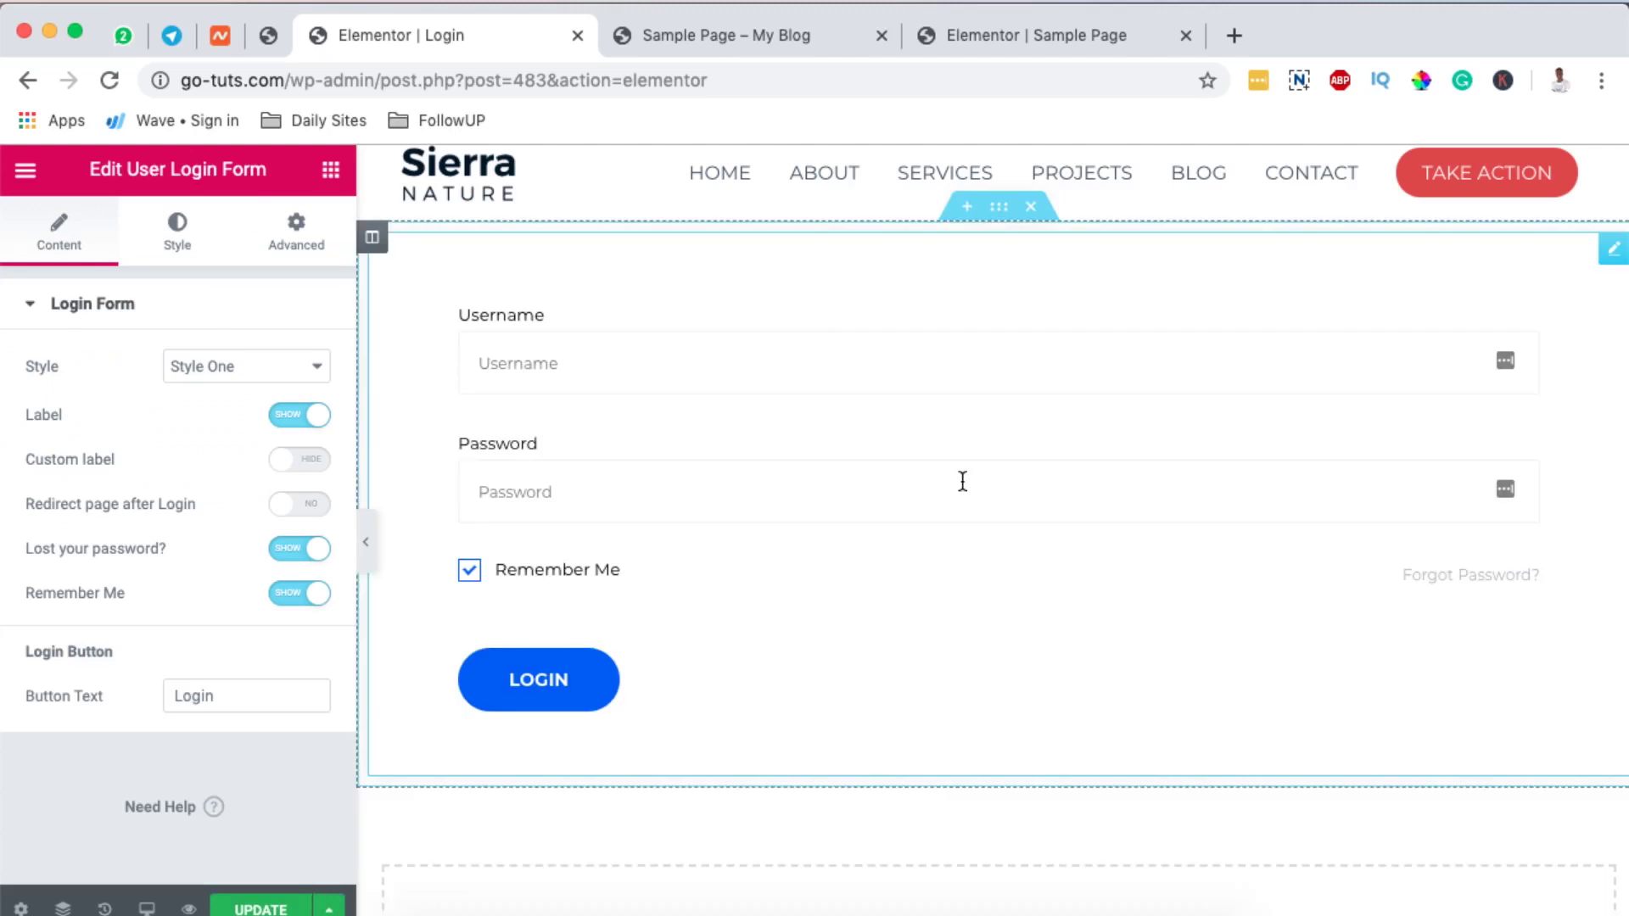
click(219, 366)
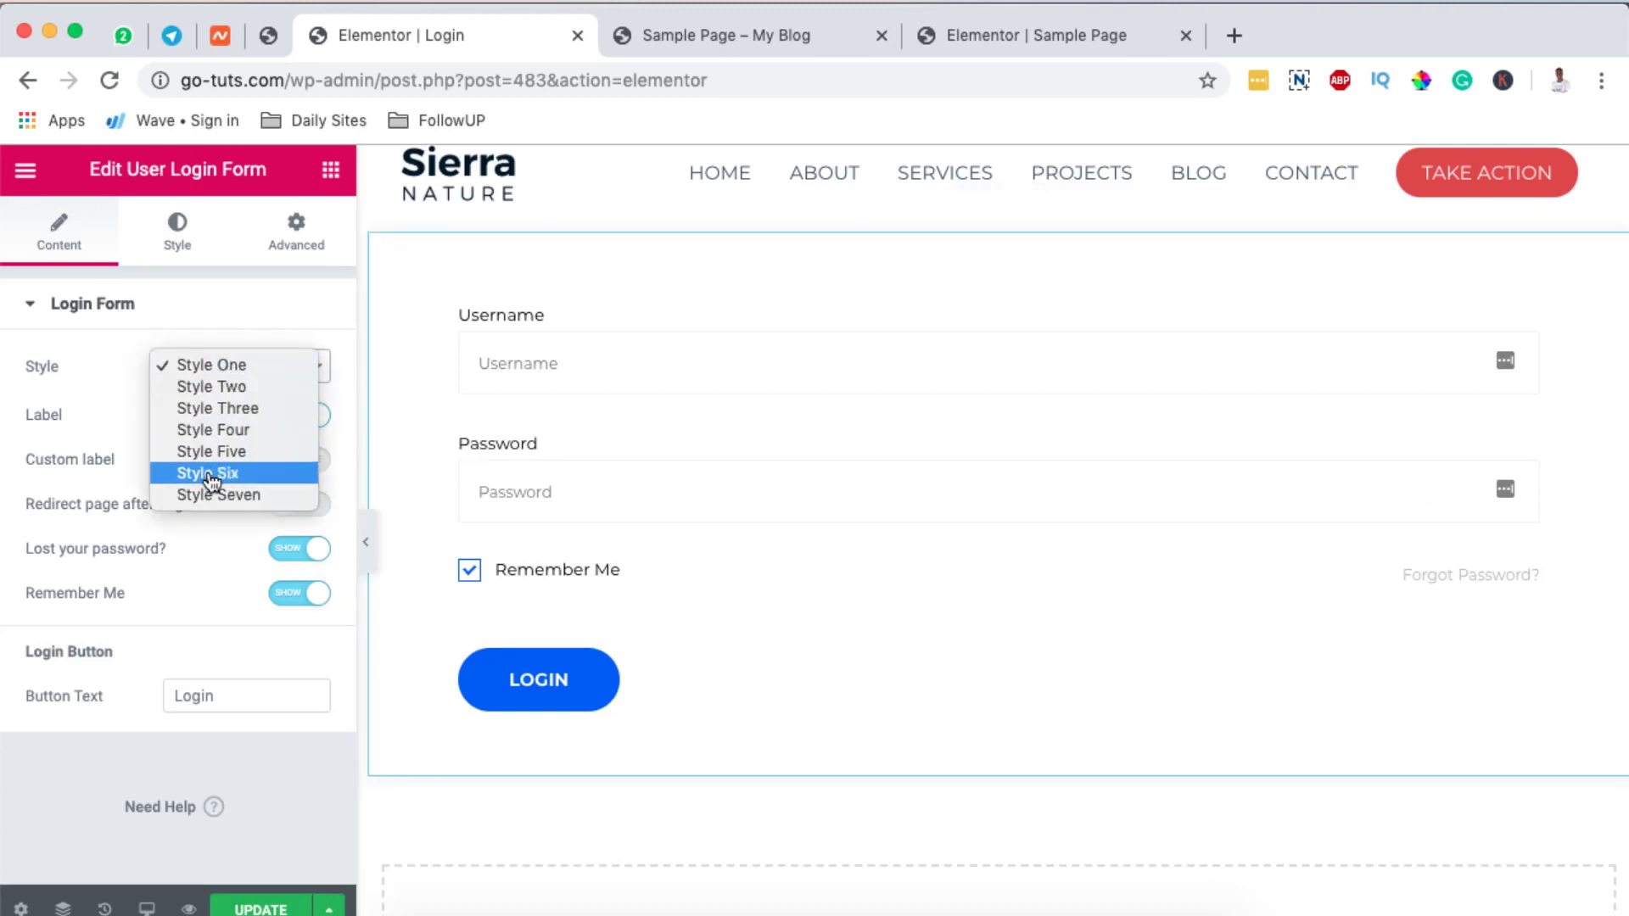
click(211, 386)
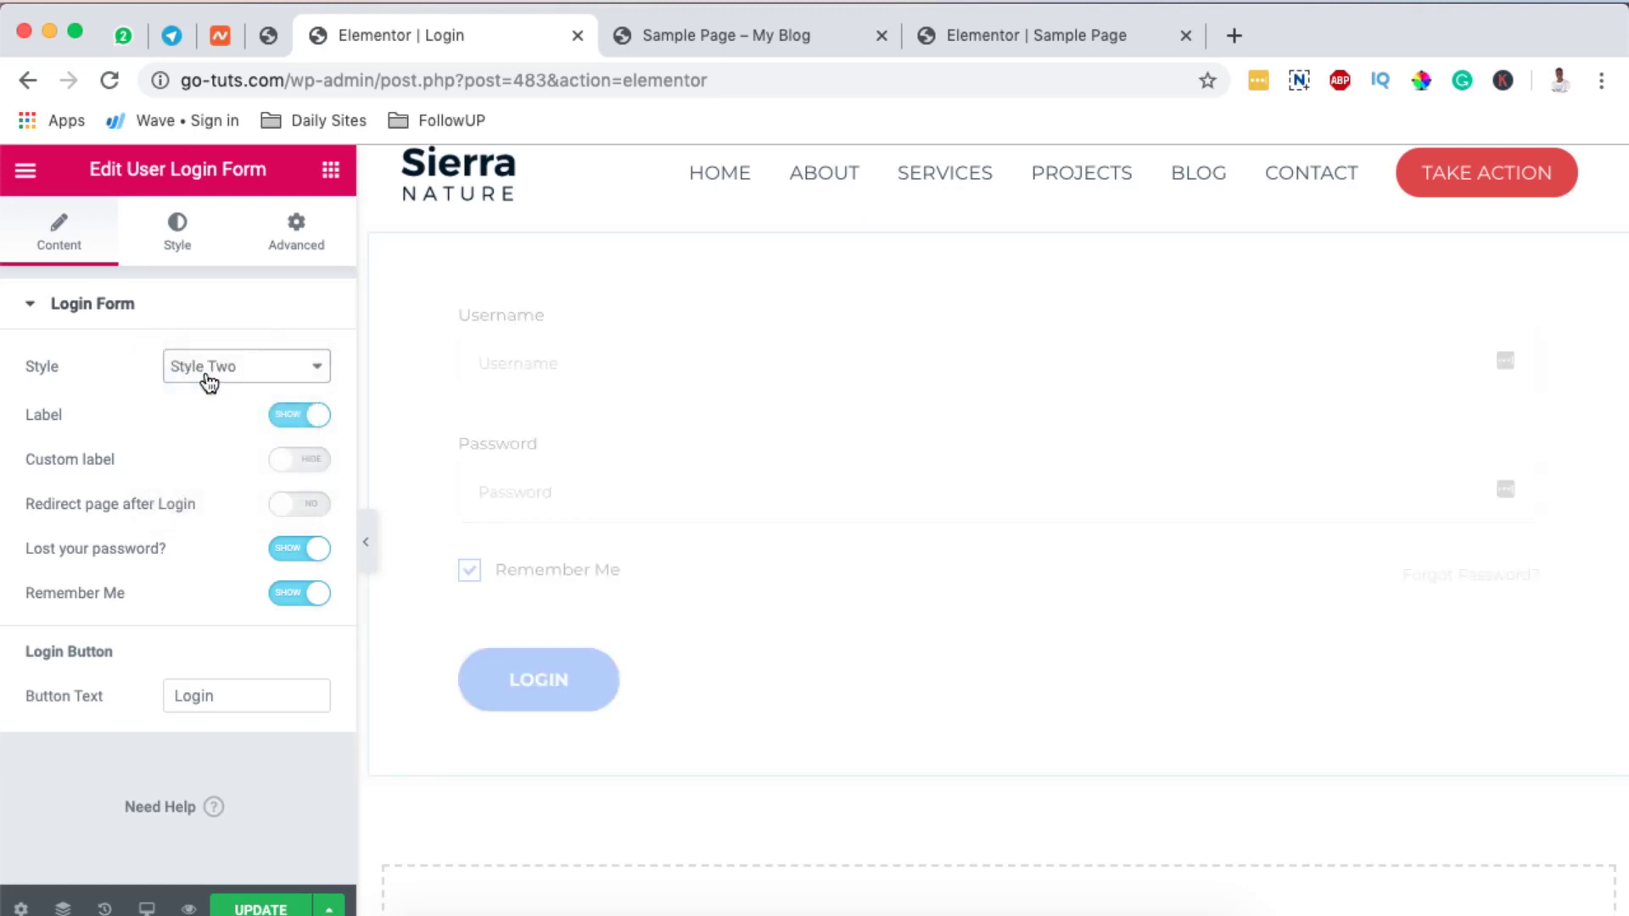
click(207, 380)
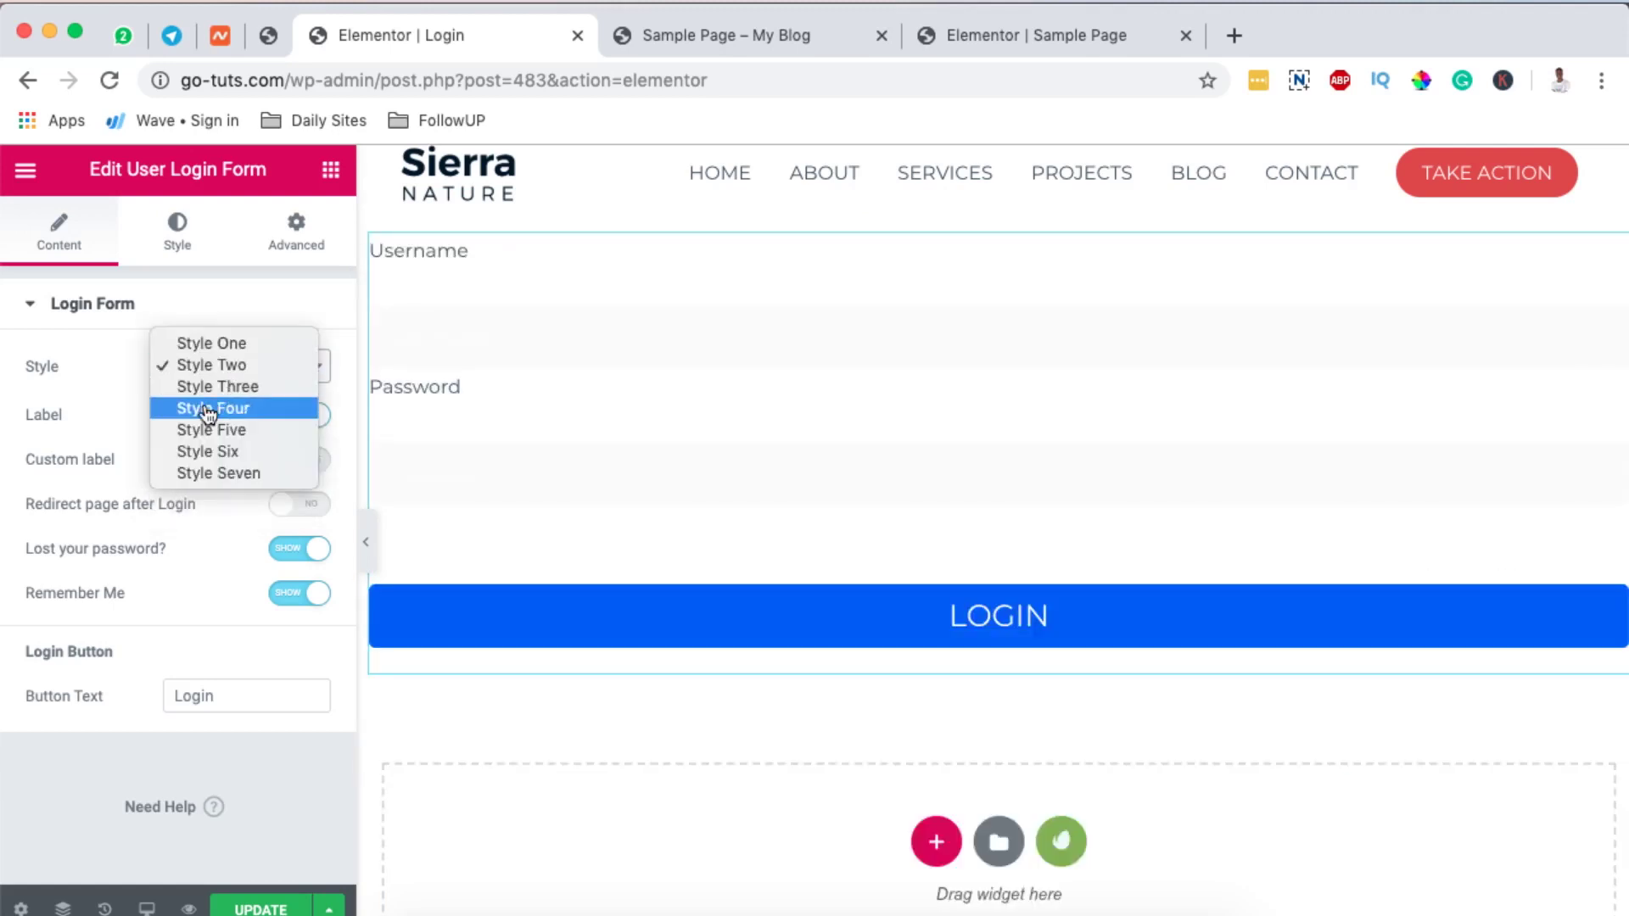
click(204, 387)
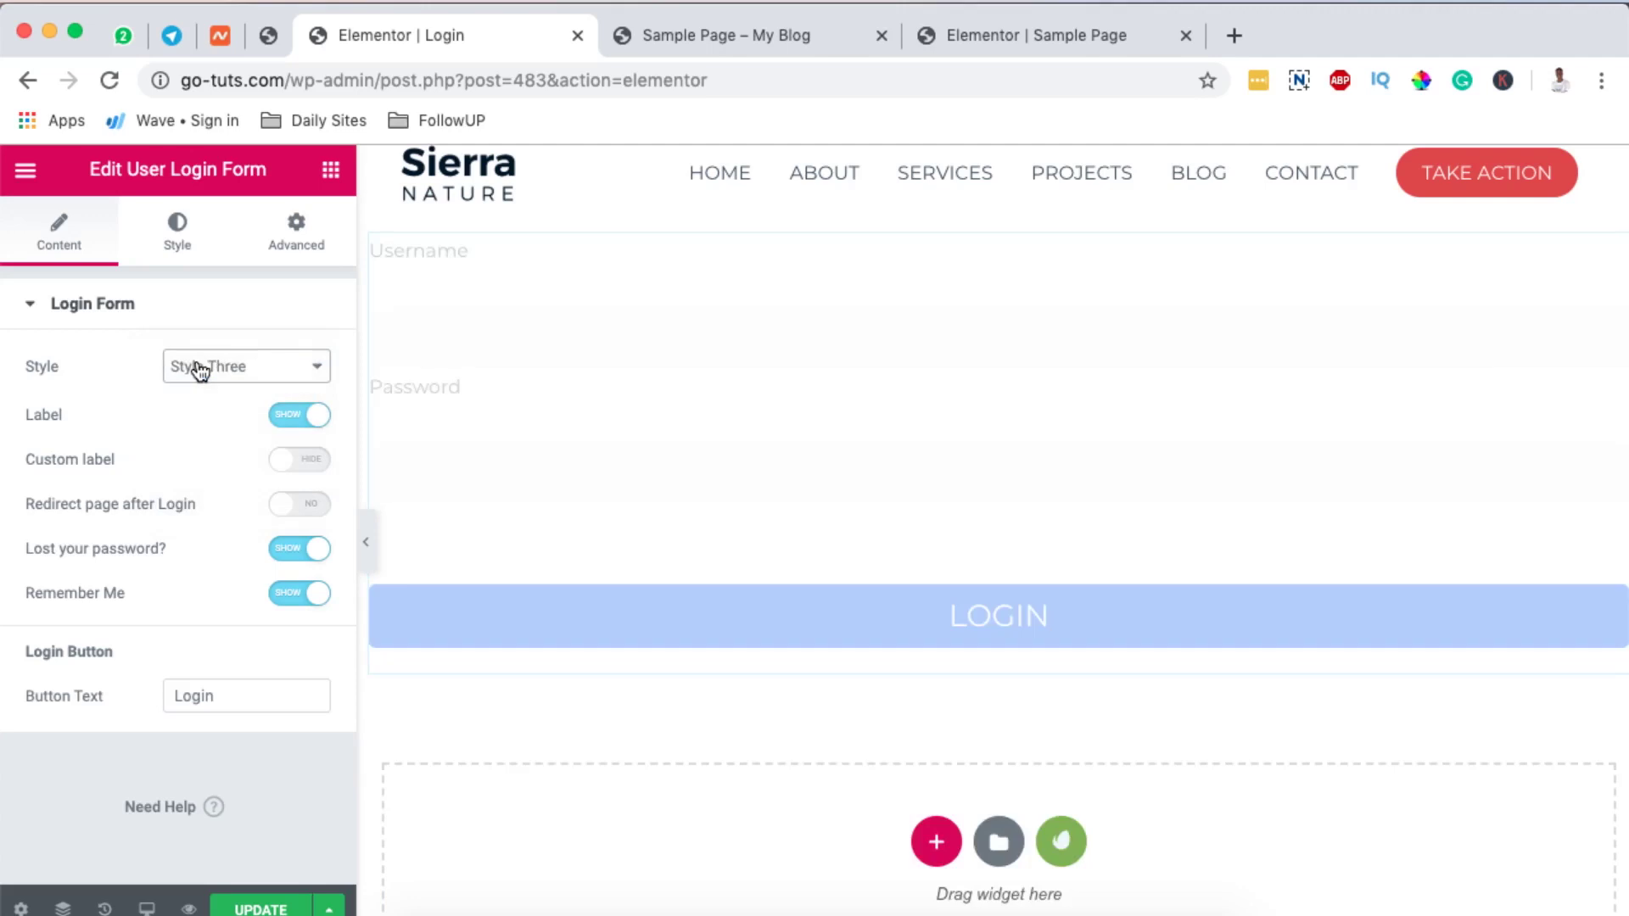
click(197, 369)
click(204, 389)
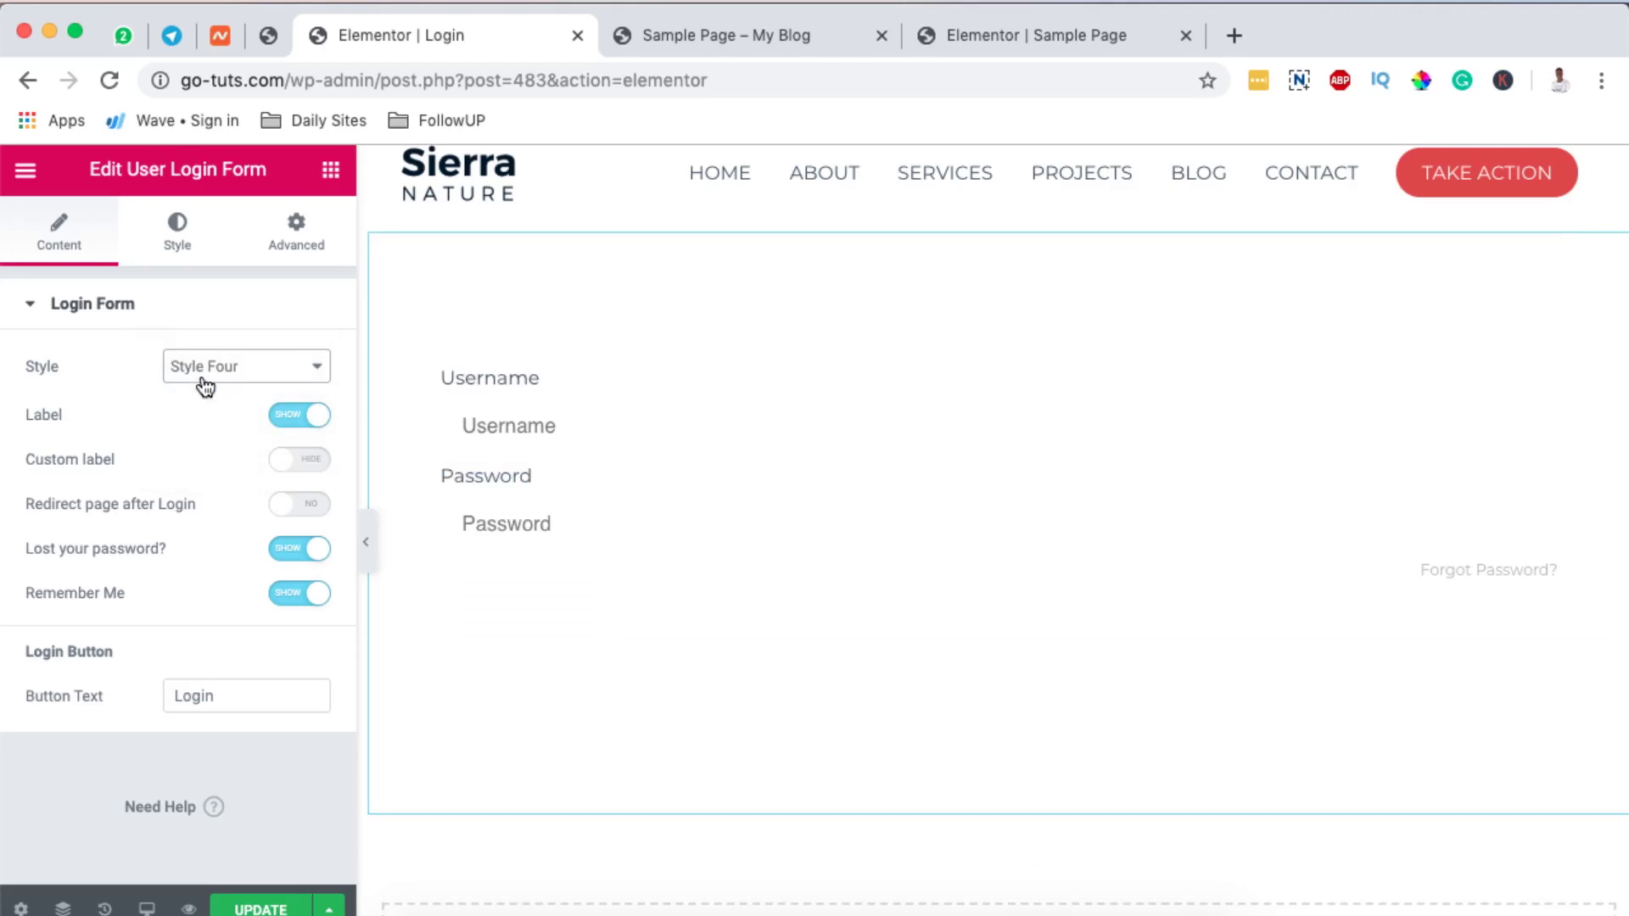
Give the form's column a gradient background starting with purple #7231ea
click(372, 237)
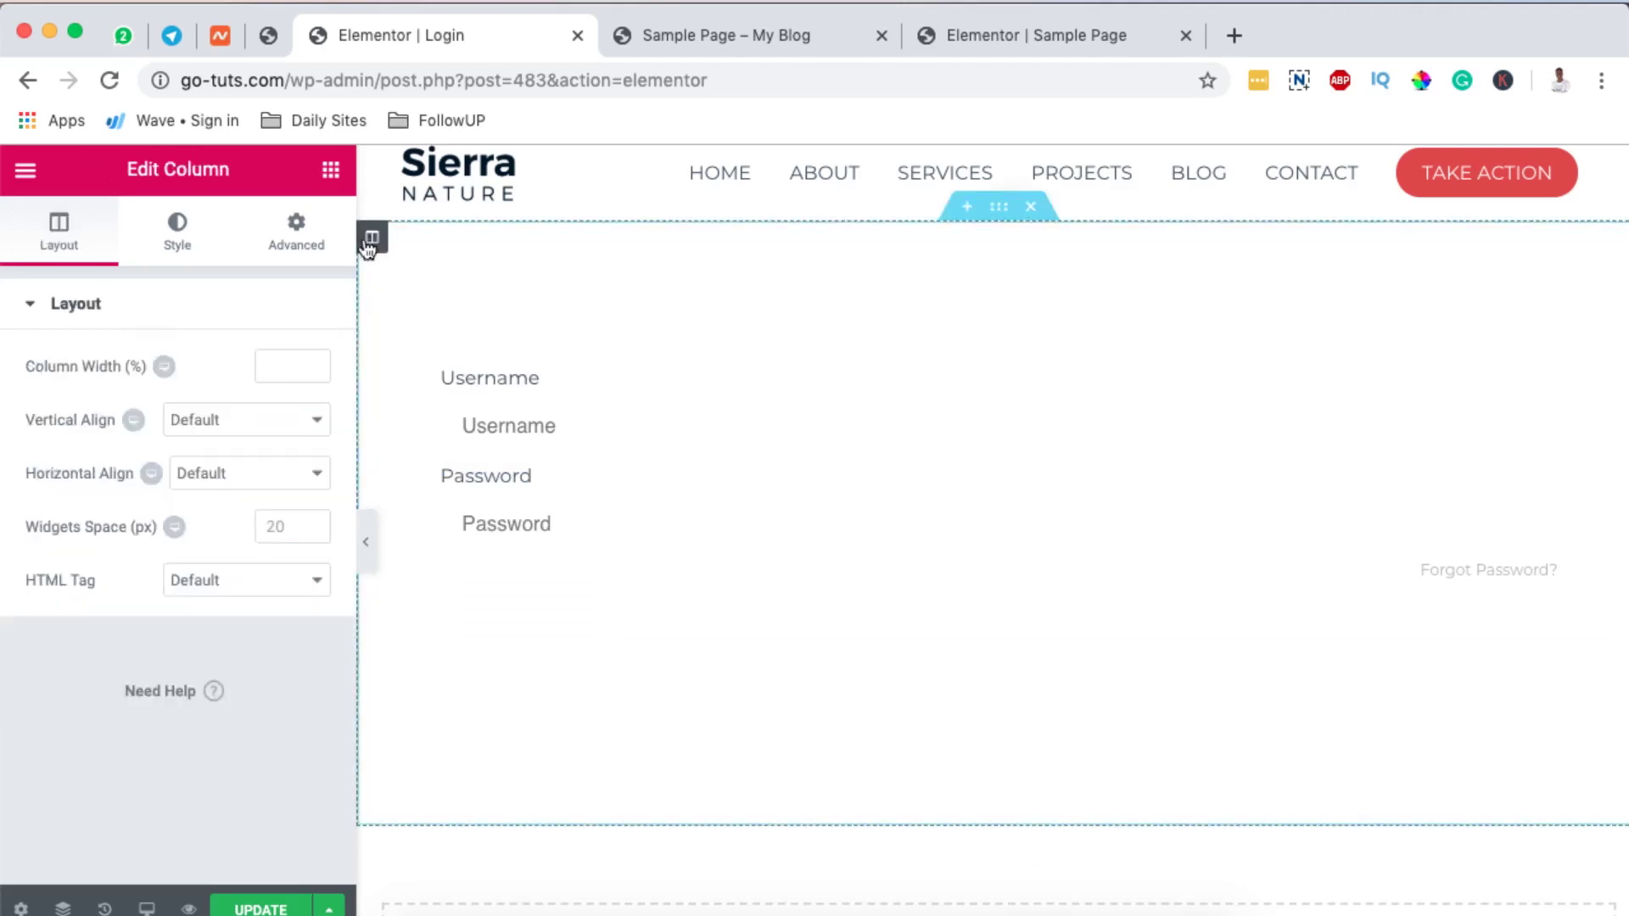
click(192, 255)
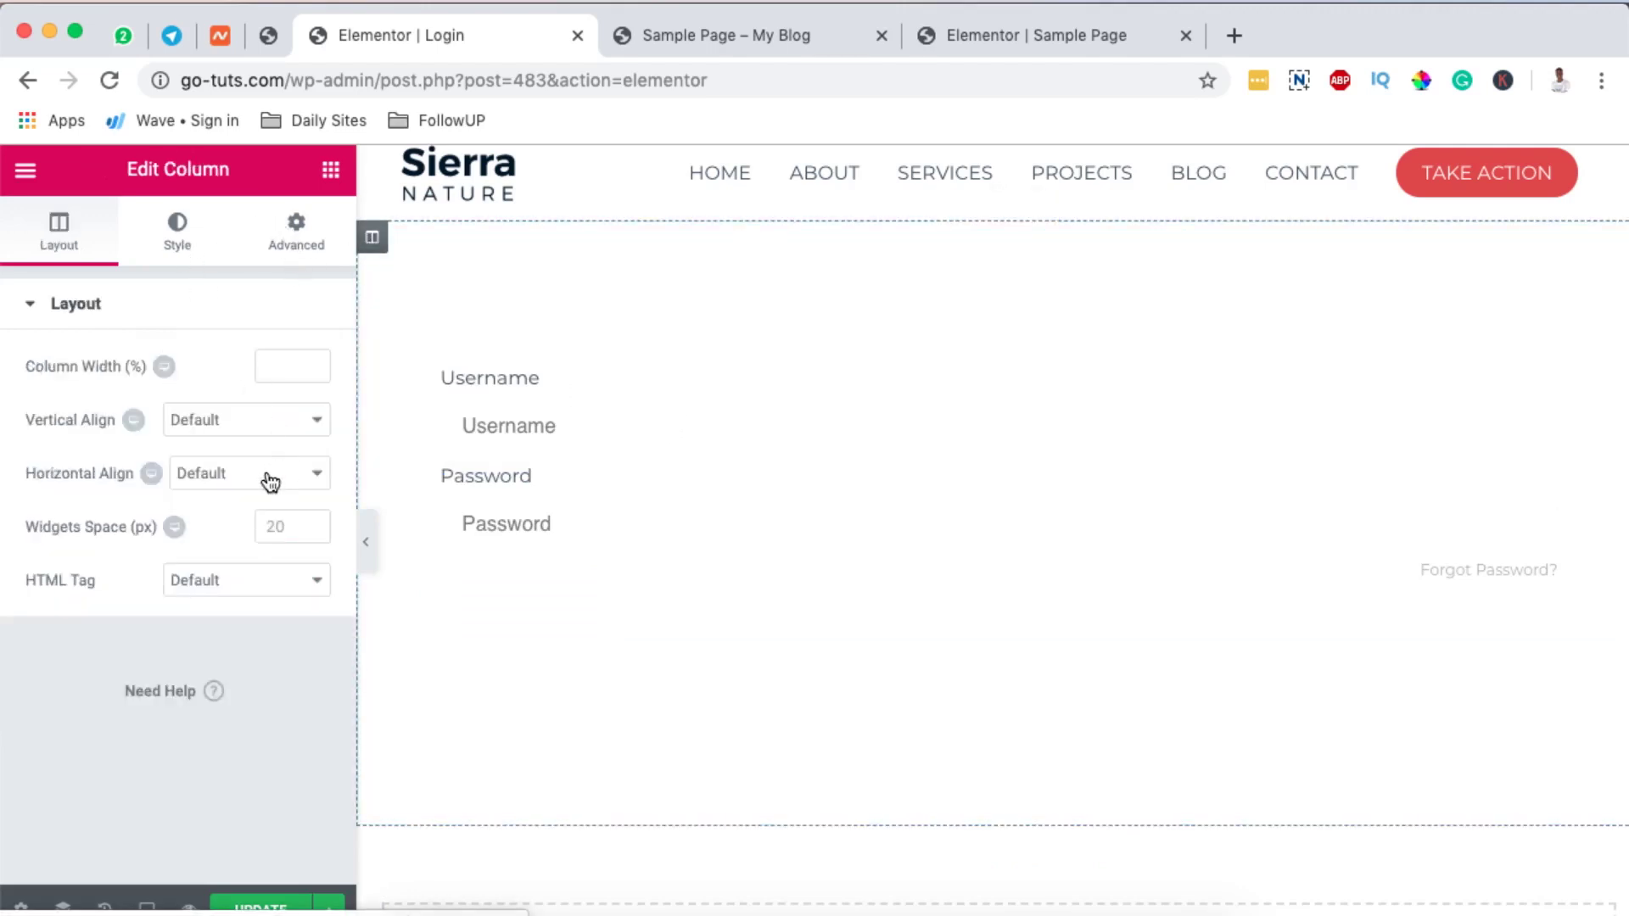
click(245, 428)
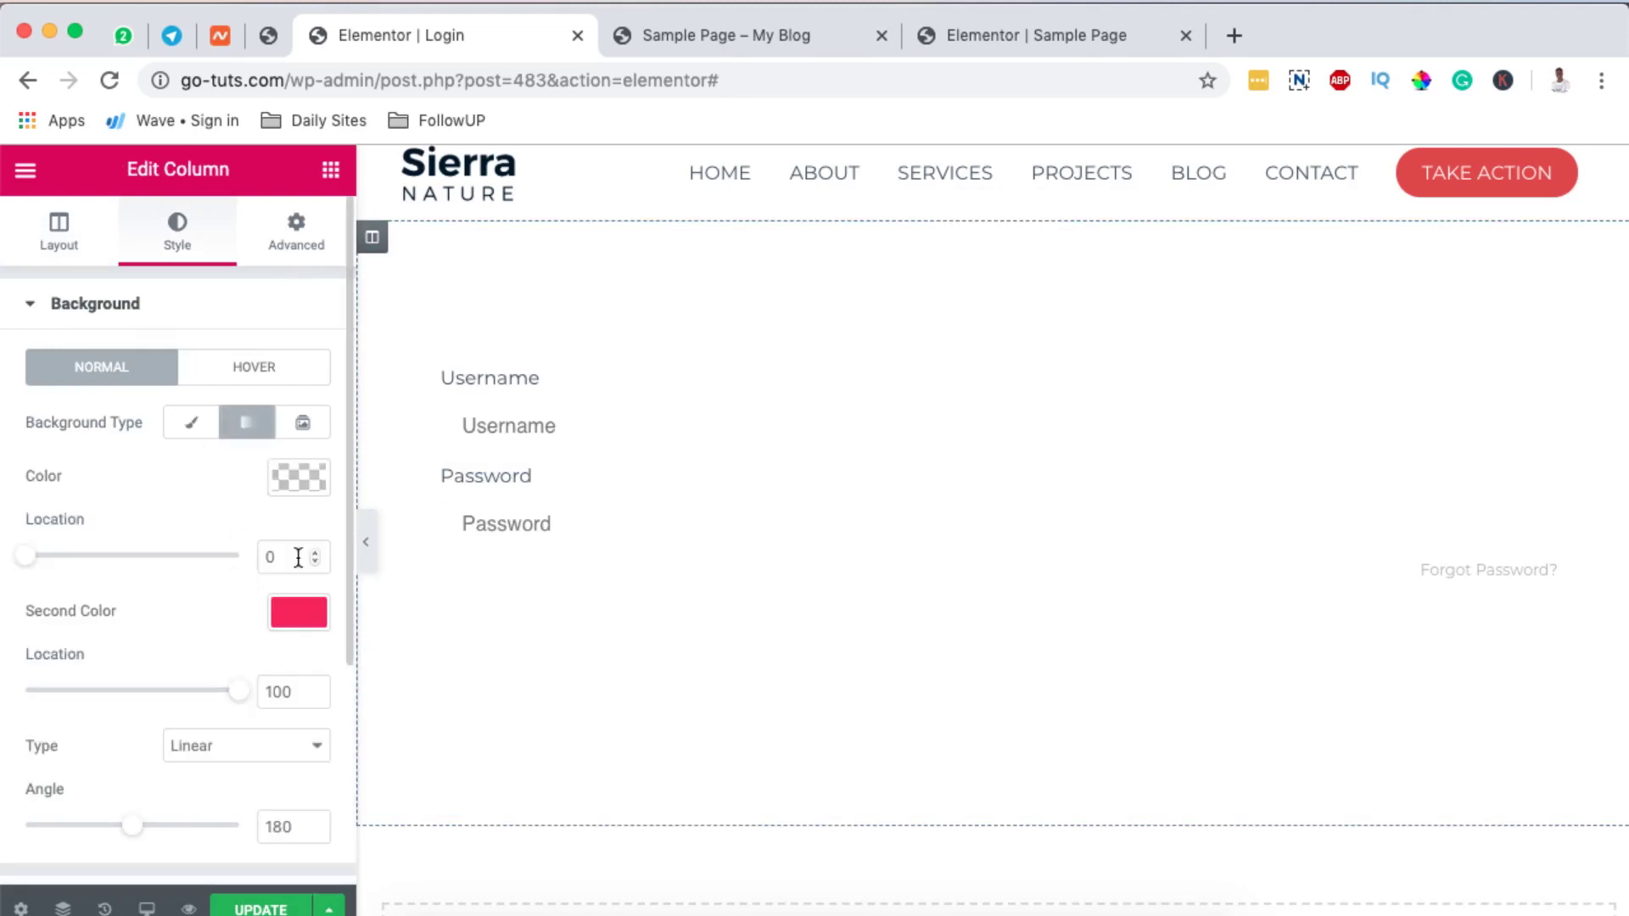
click(297, 478)
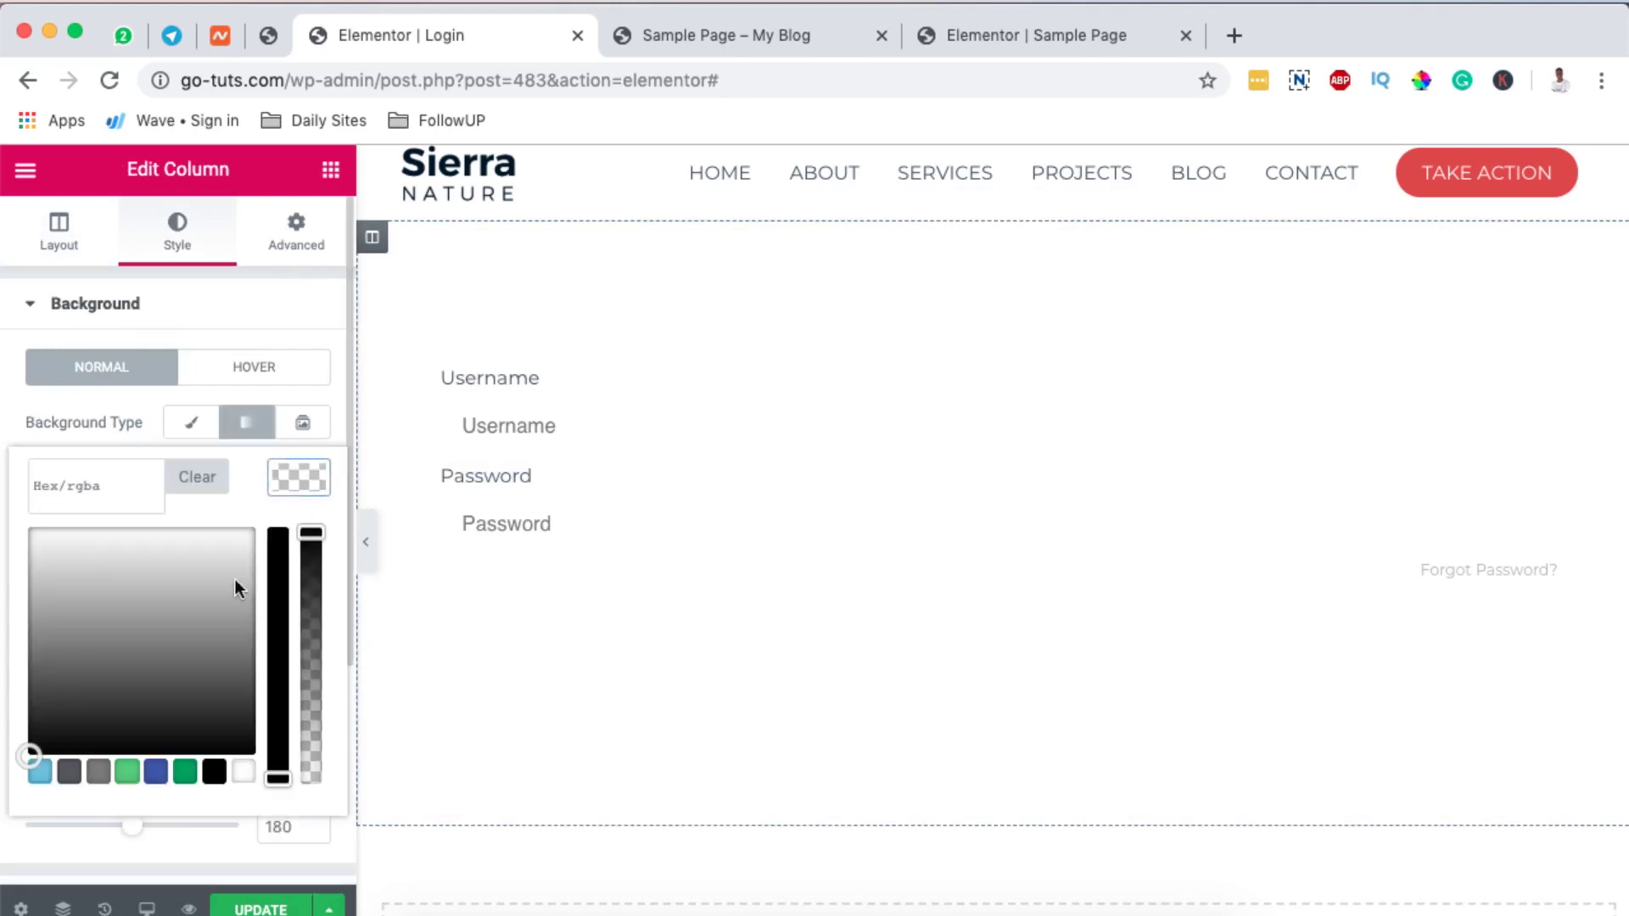
click(185, 772)
mouse_move(223, 598)
mouse_down()
mouse_move(247, 574)
mouse_move(195, 545)
mouse_up()
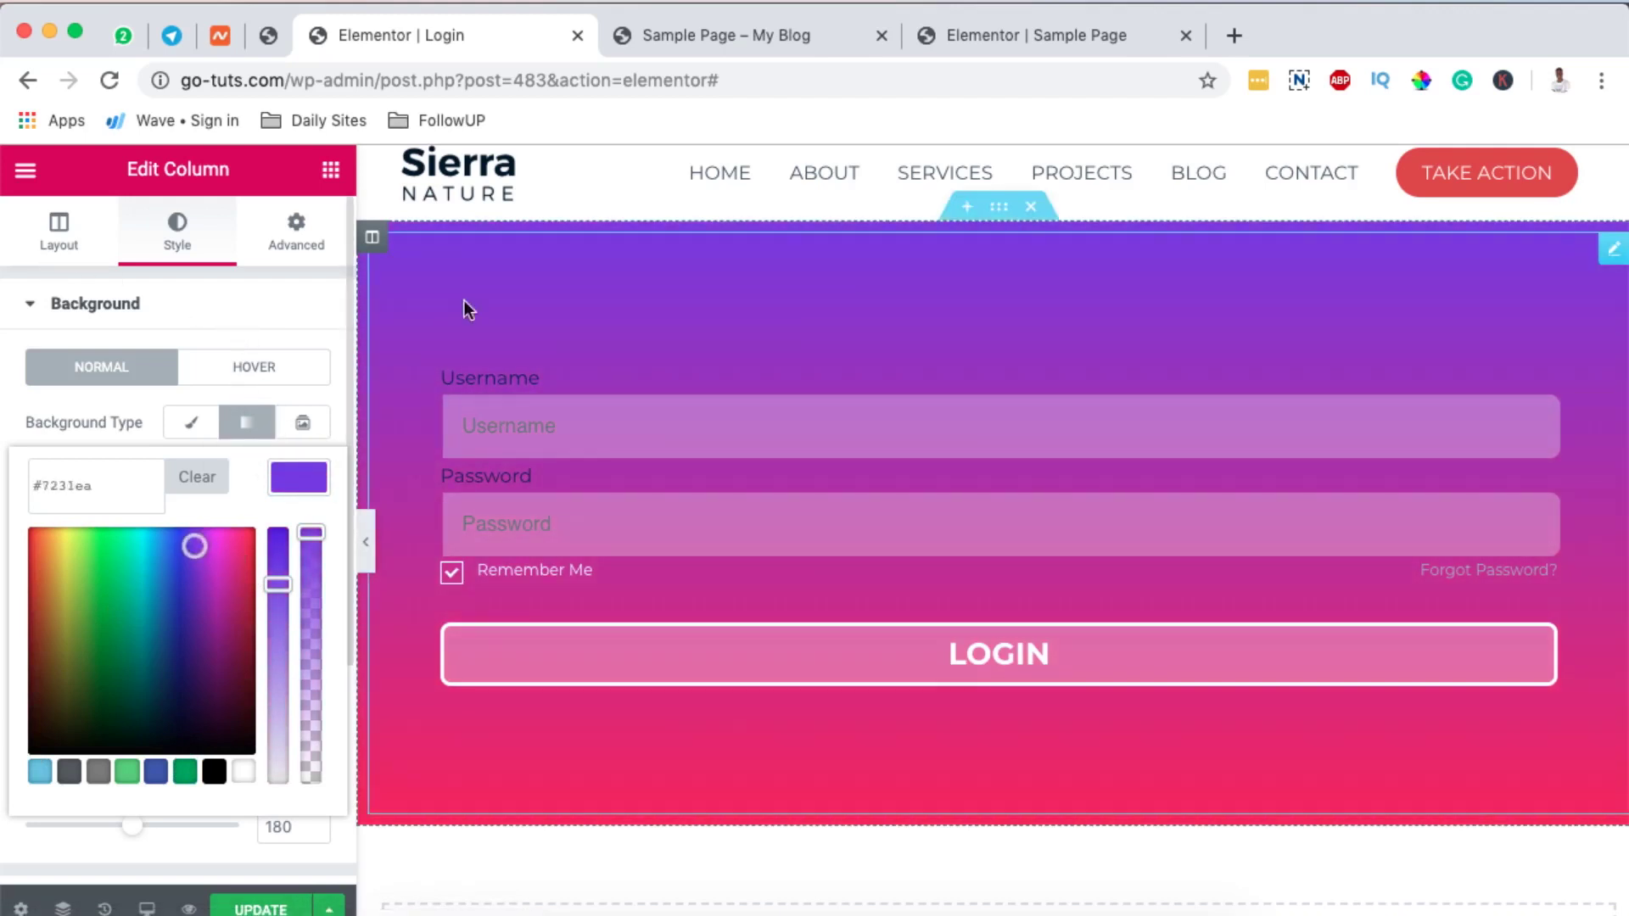
click(957, 408)
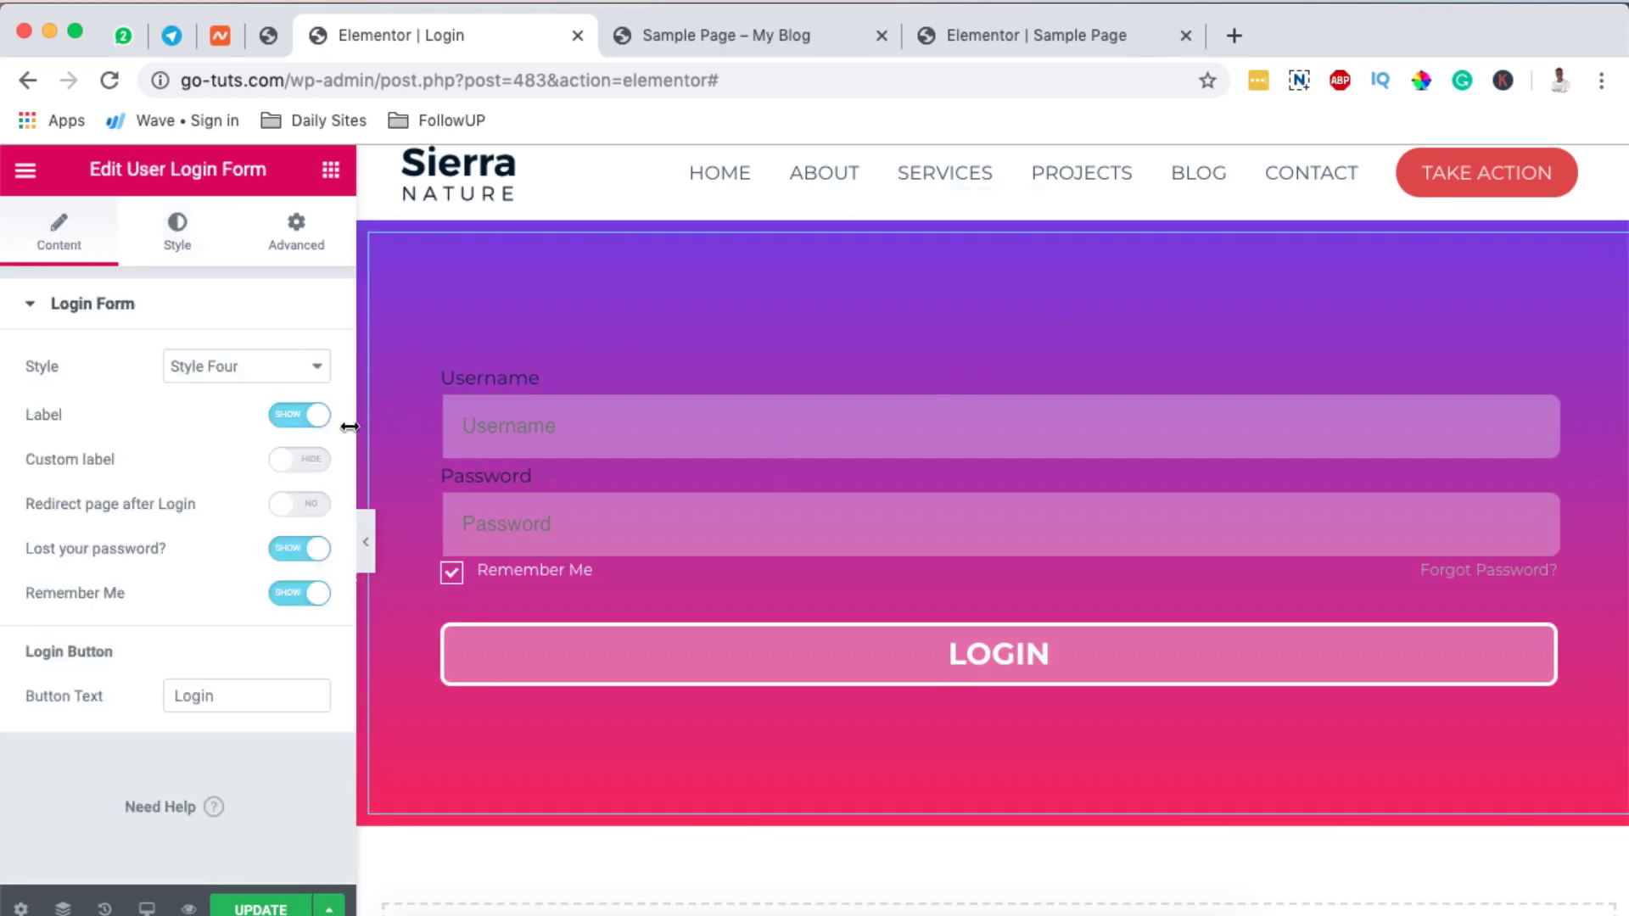
click(229, 374)
click(230, 389)
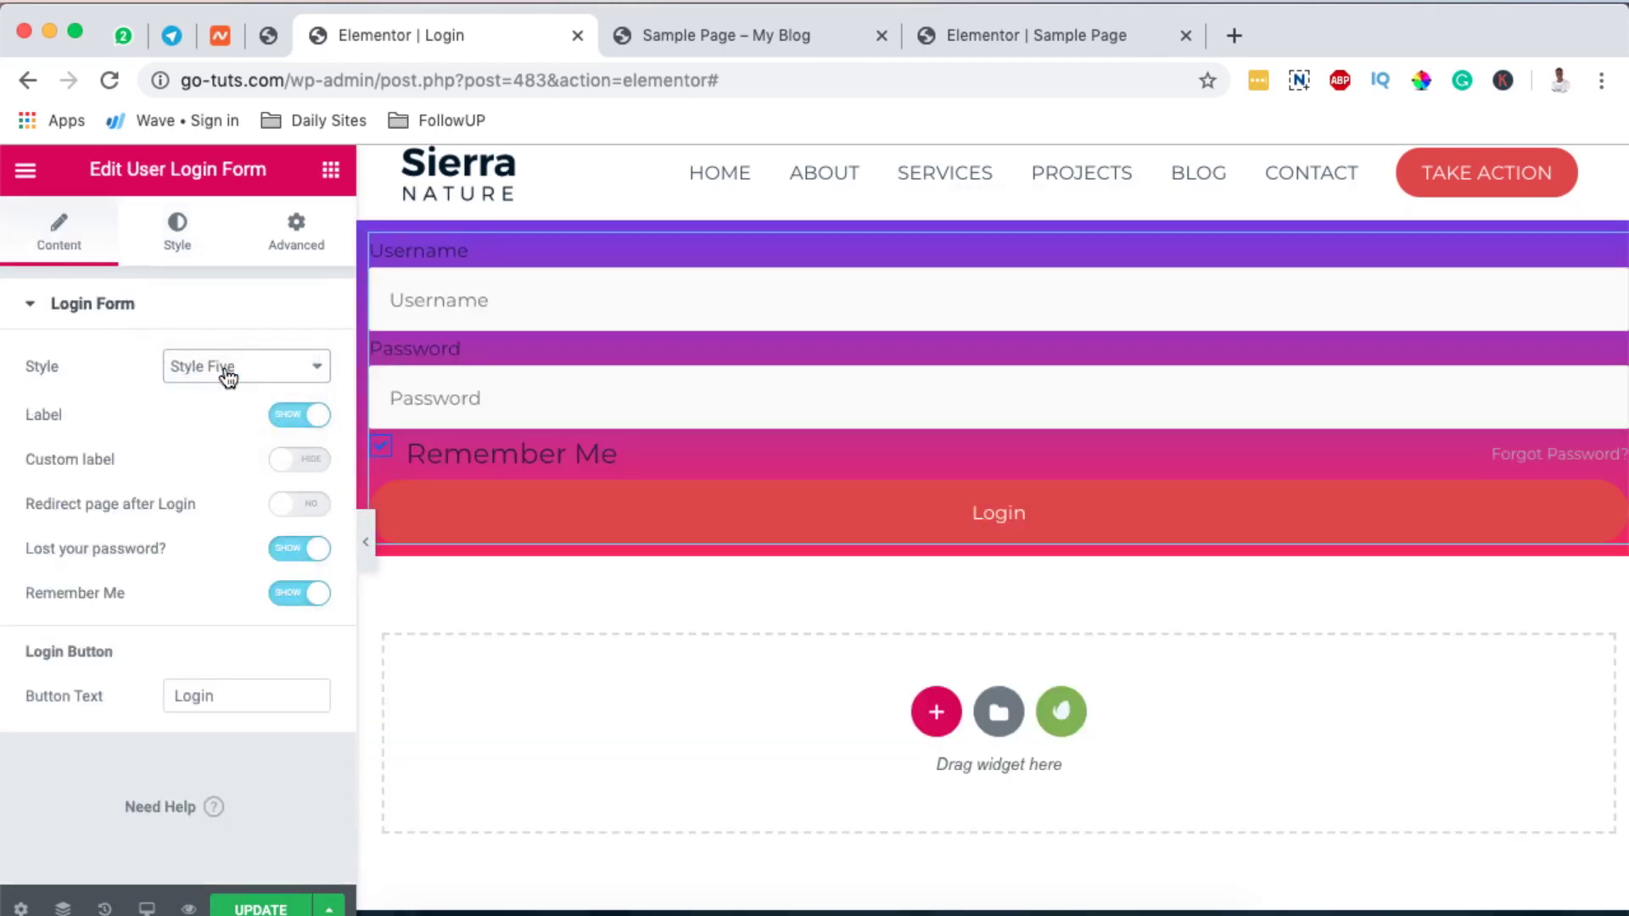
click(228, 375)
click(227, 384)
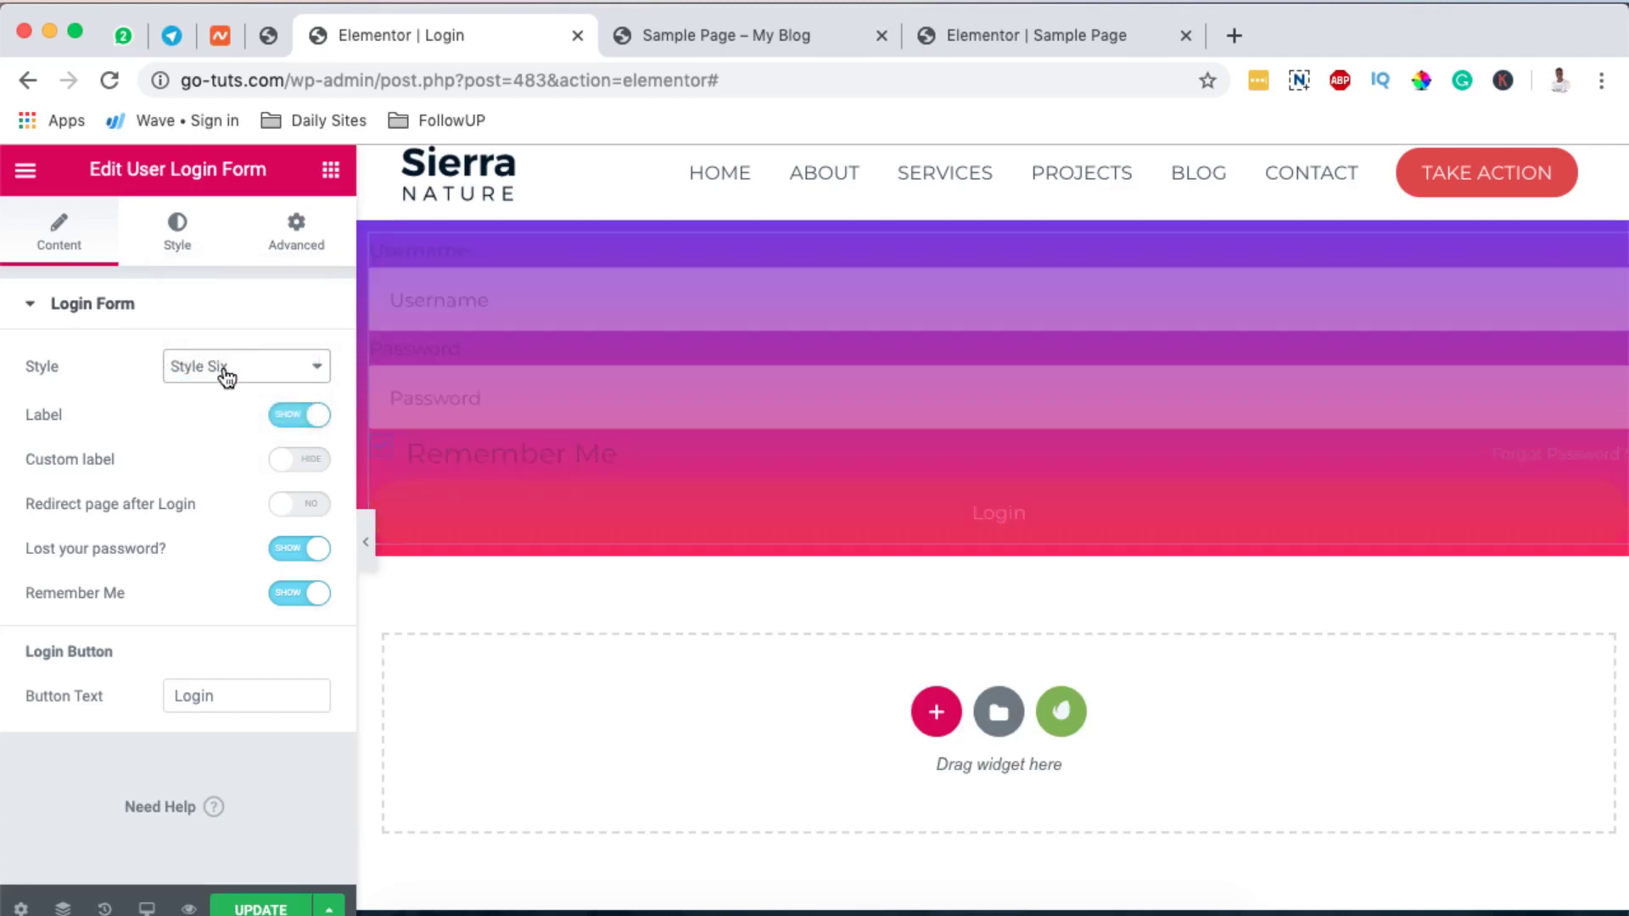
click(226, 374)
click(226, 387)
click(223, 366)
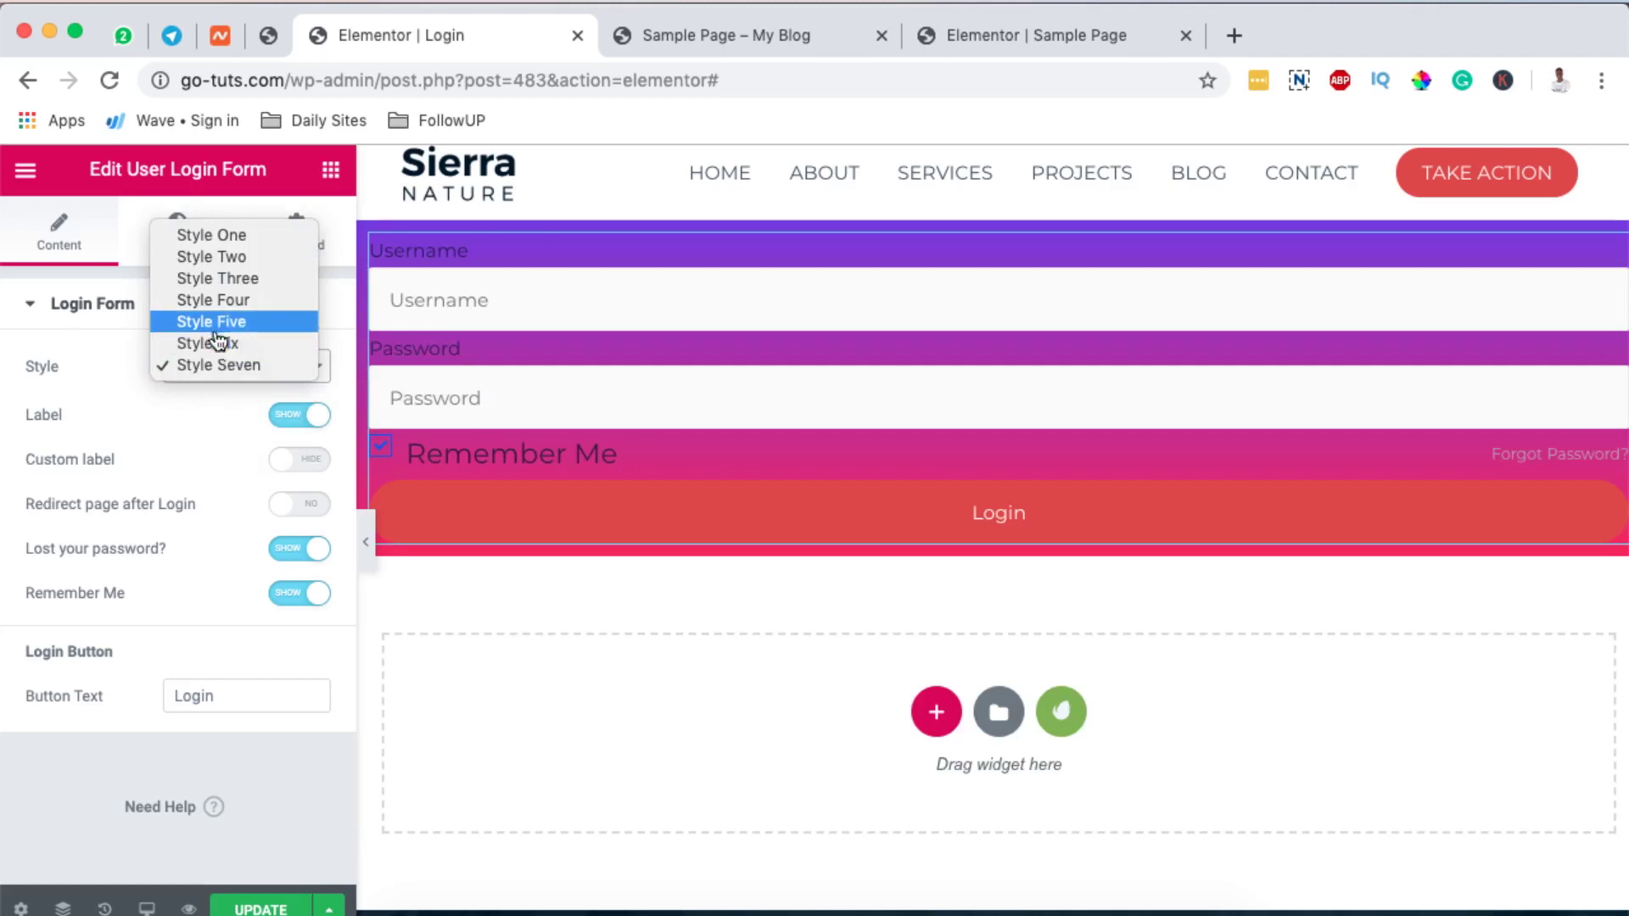
click(212, 301)
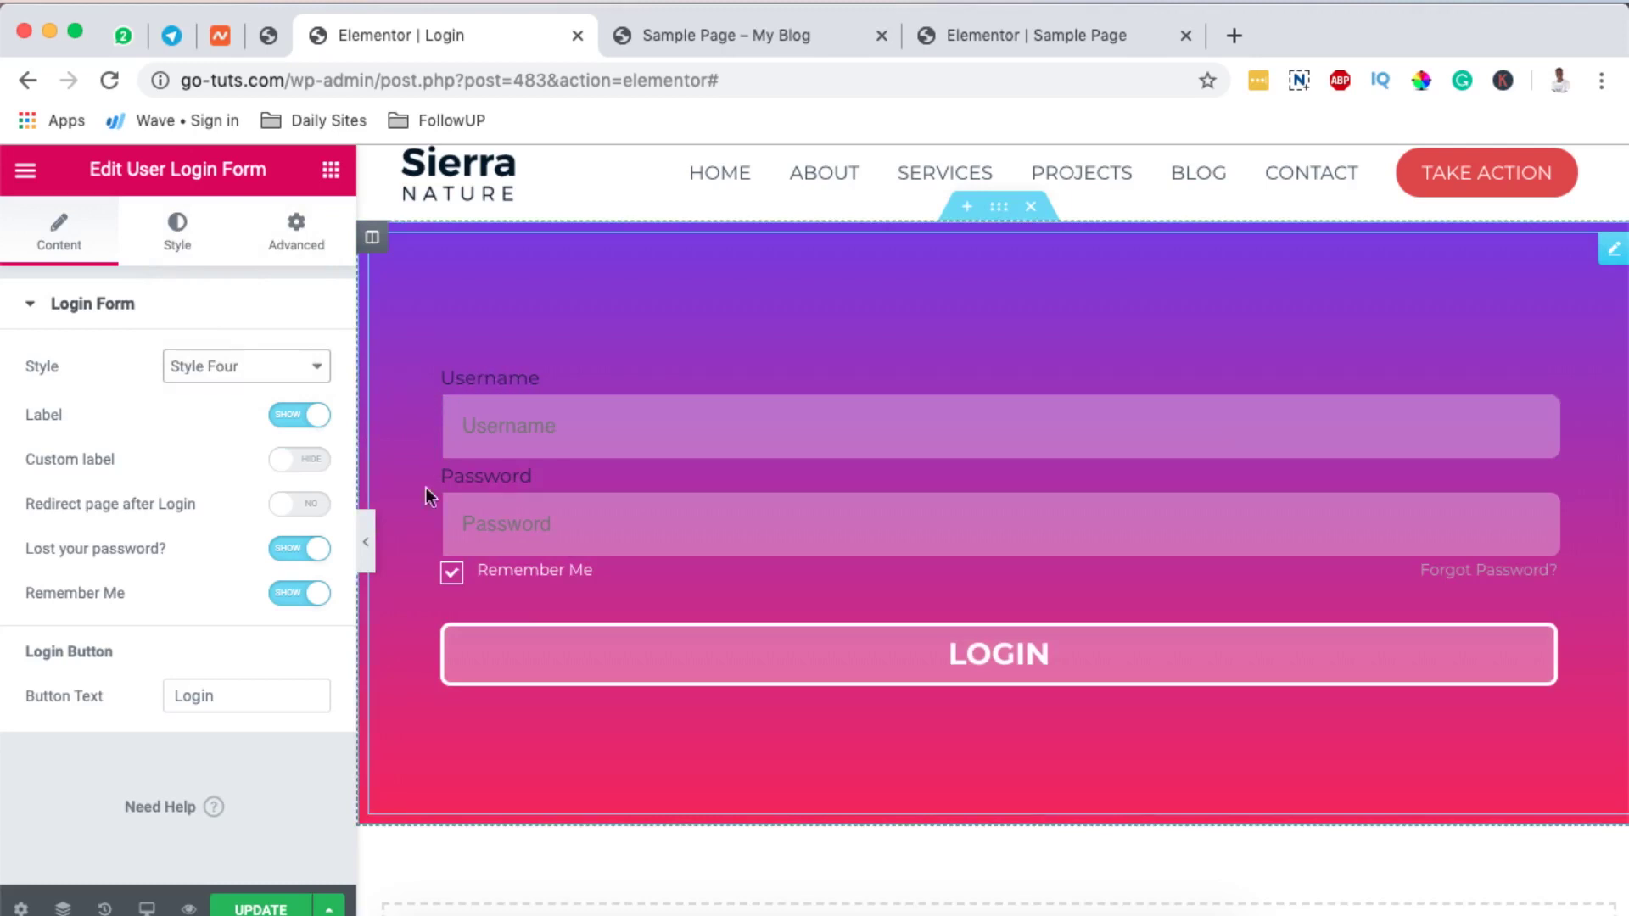
click(315, 461)
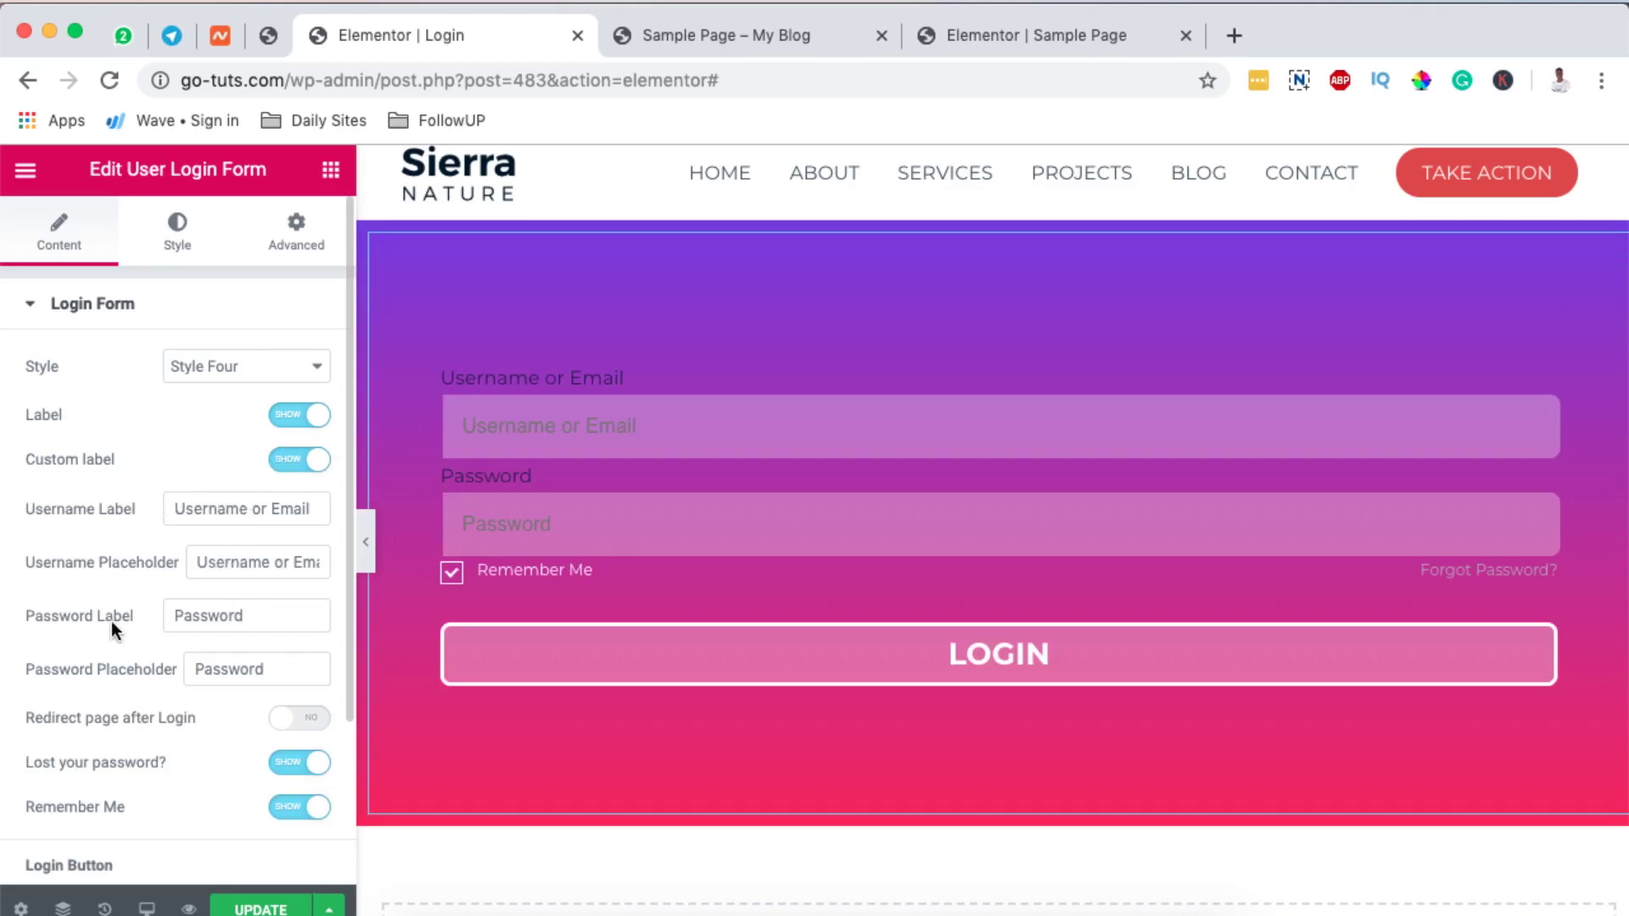
scroll(231, 675, down, 2)
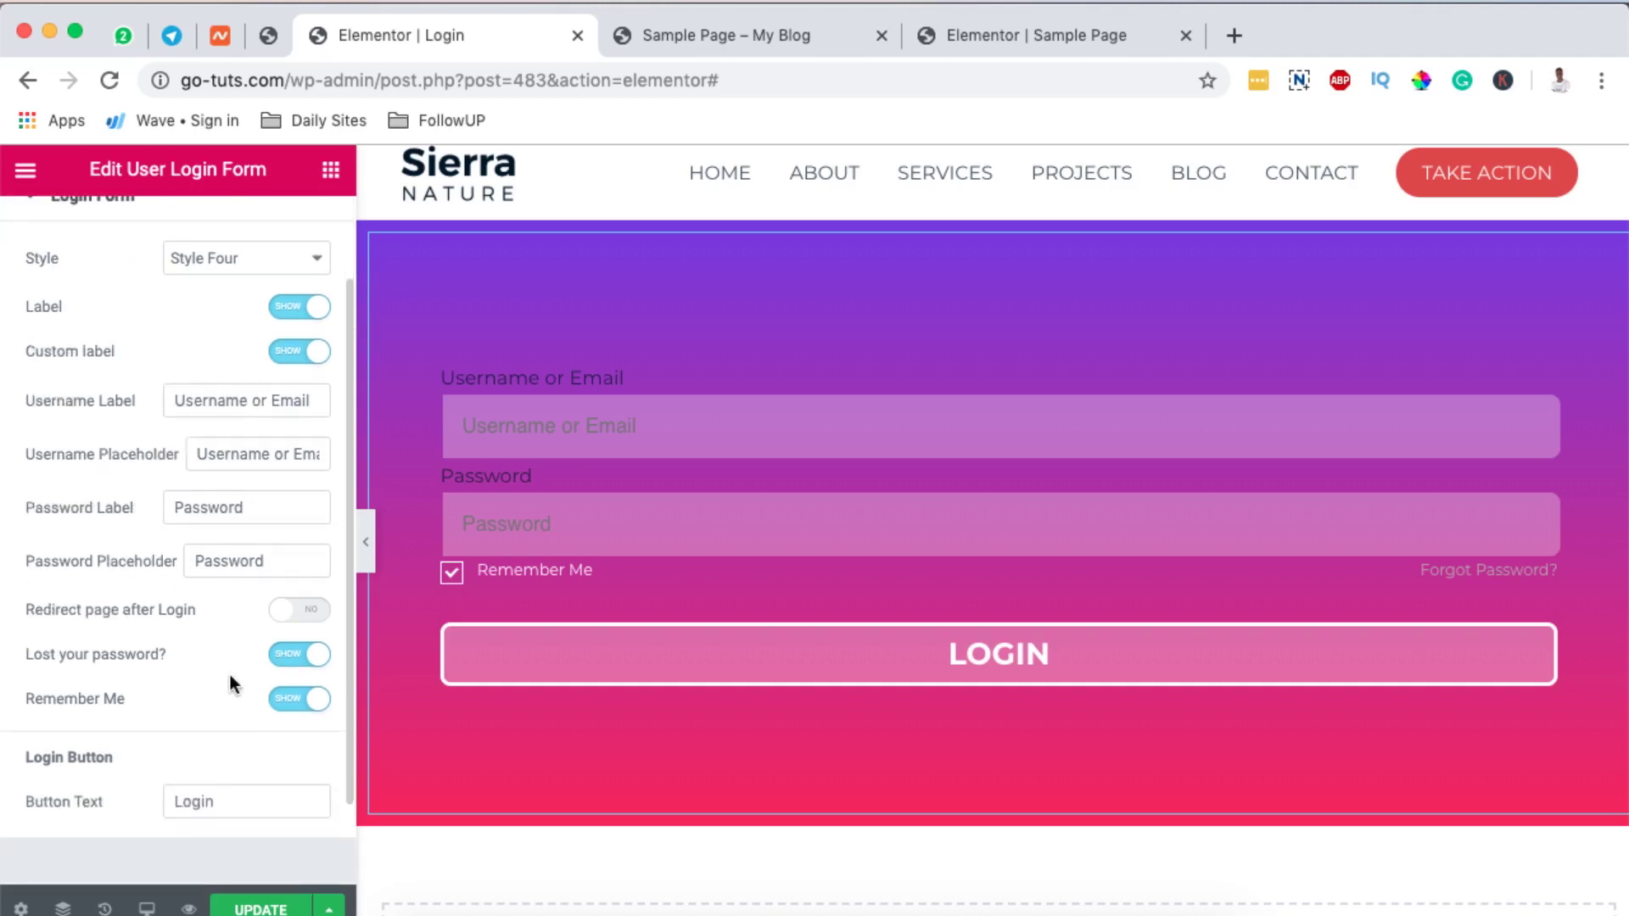
click(291, 351)
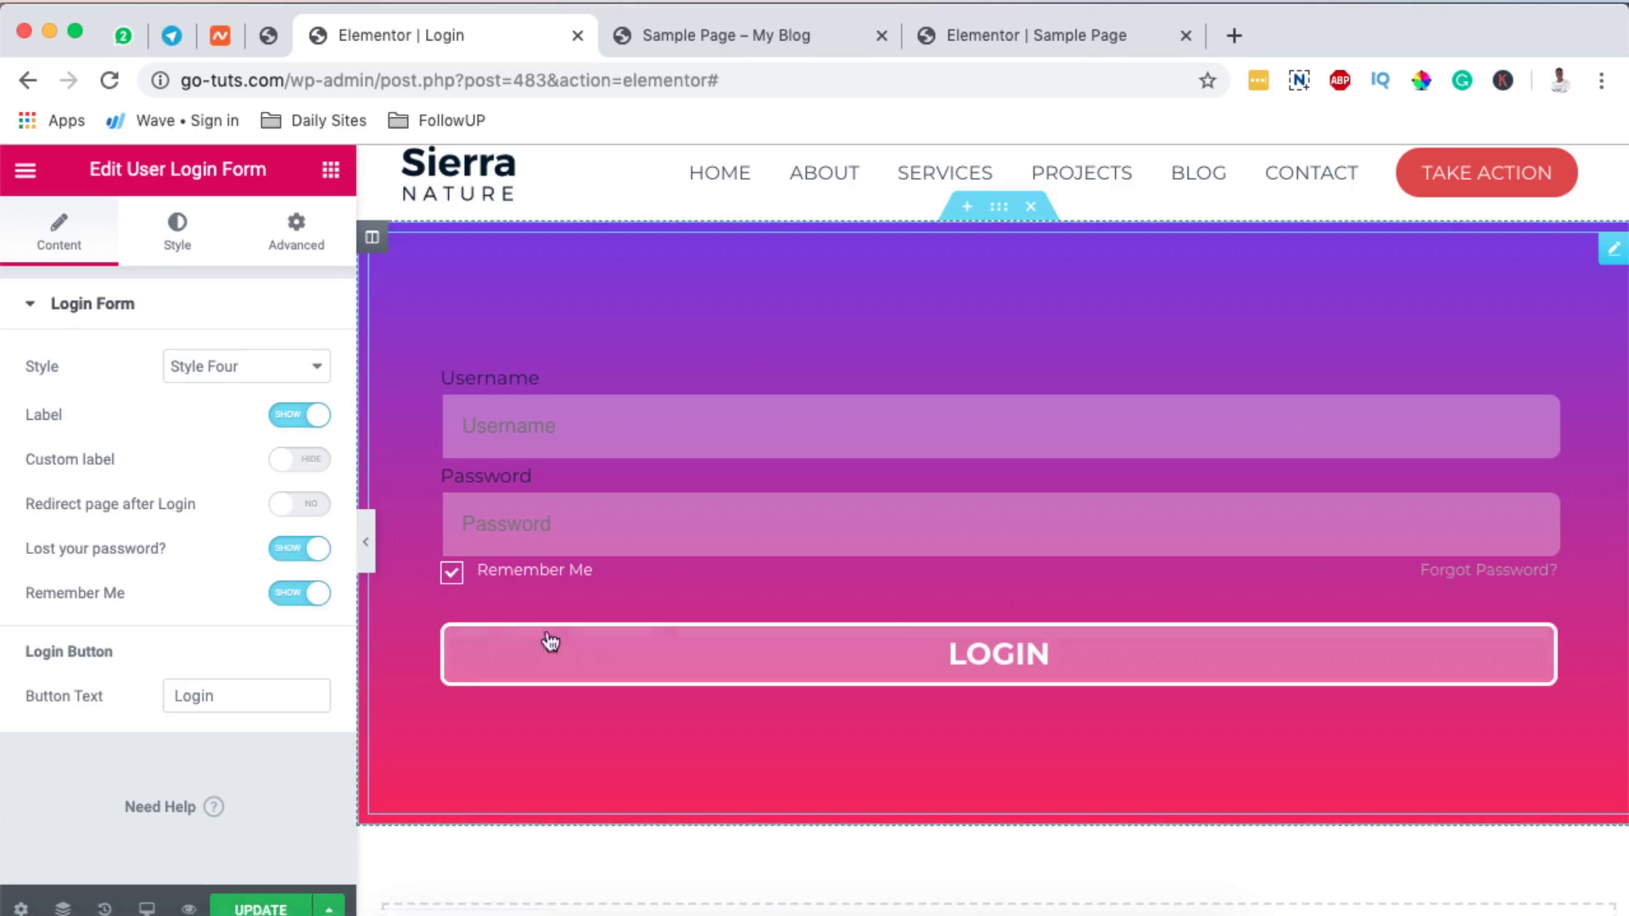
click(283, 561)
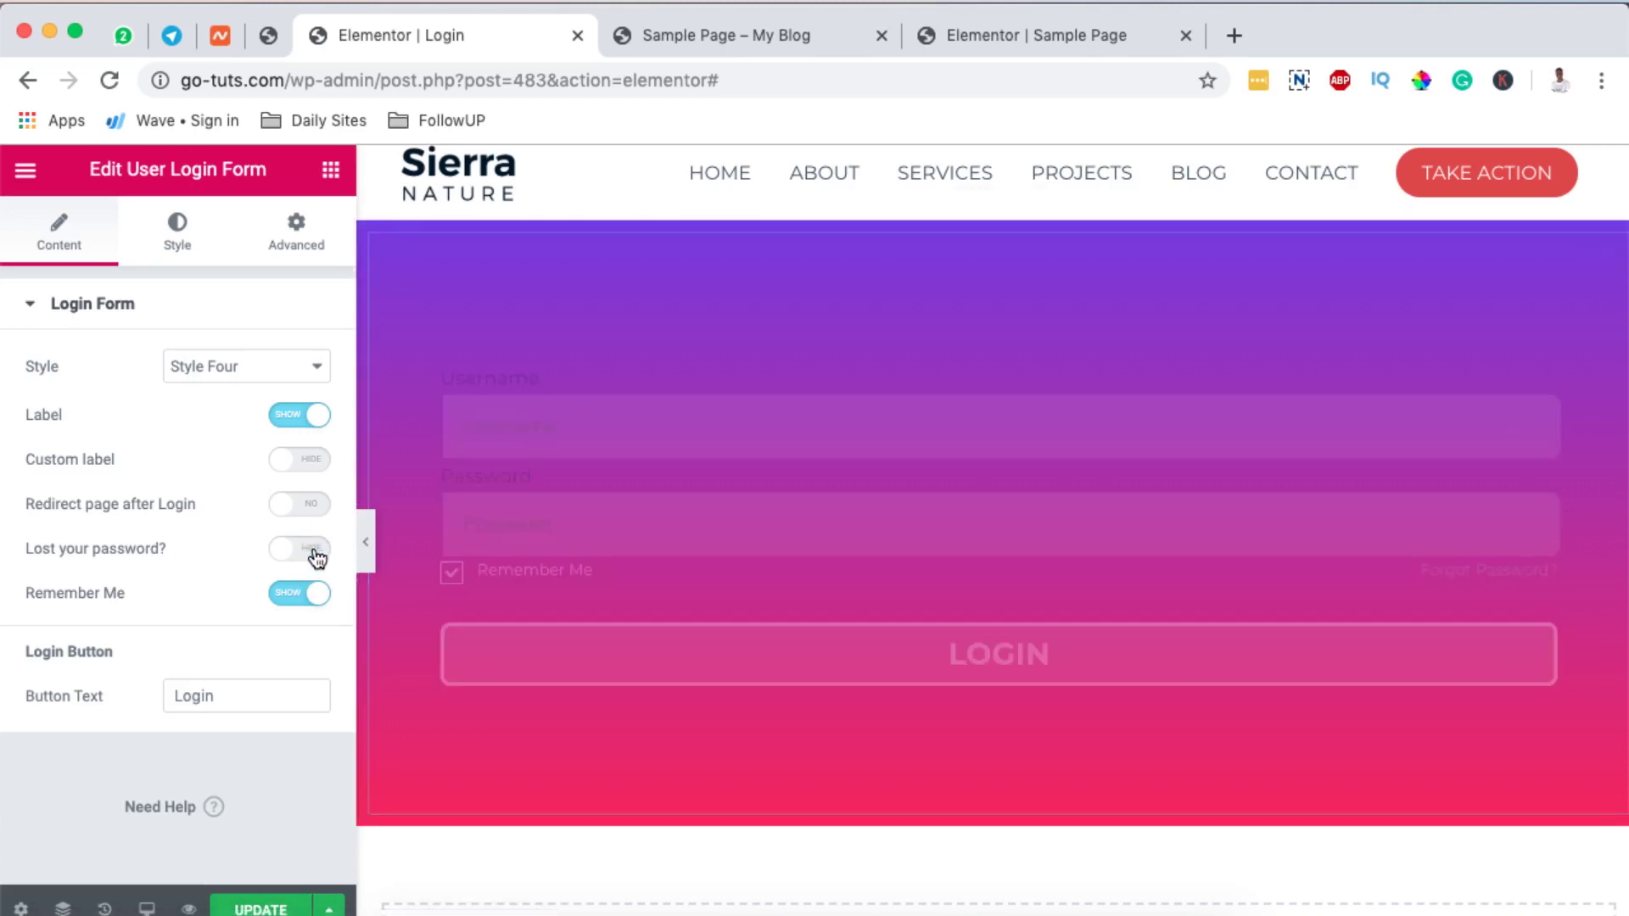
click(314, 552)
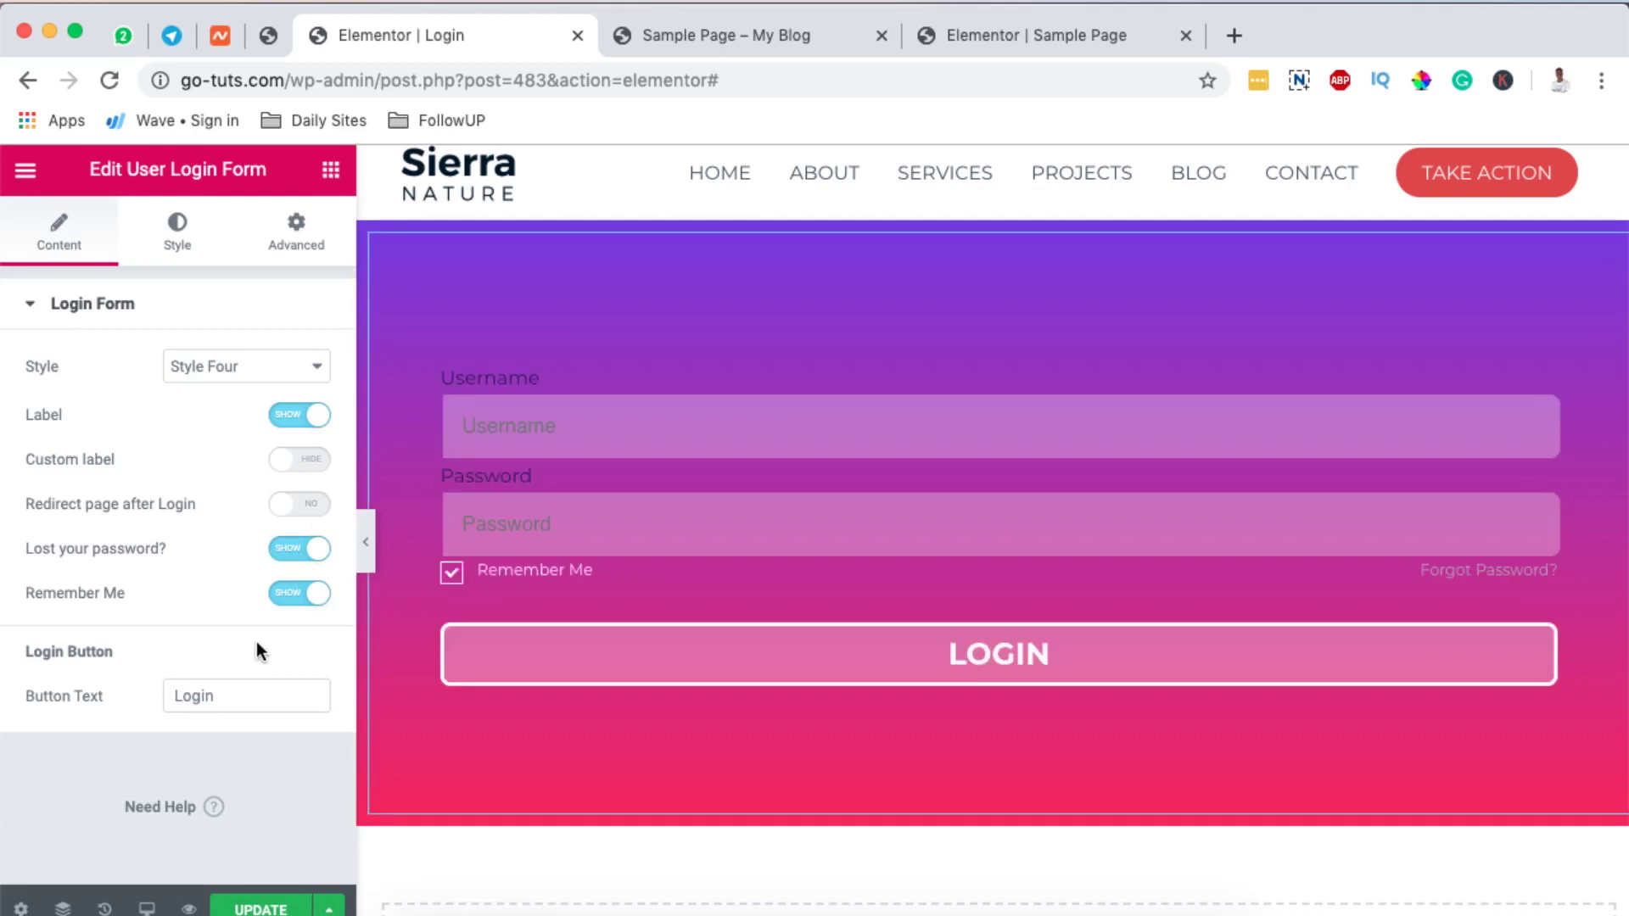
click(449, 573)
double_click(197, 696)
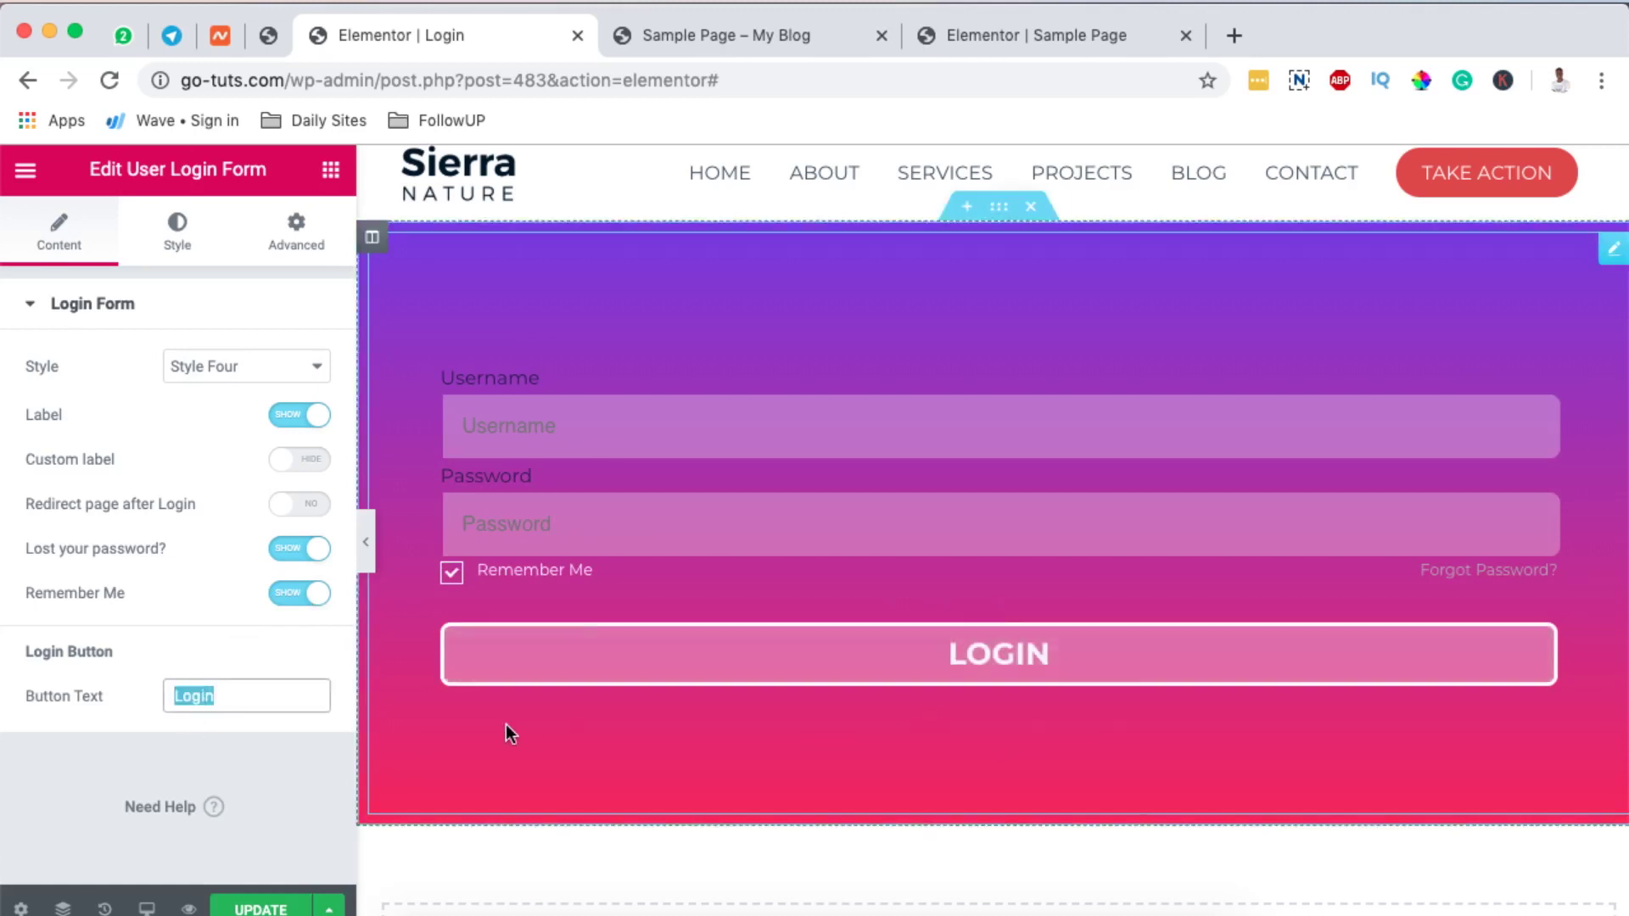
Set the form box background type to Classic, trying grey then clearing the colour
click(179, 240)
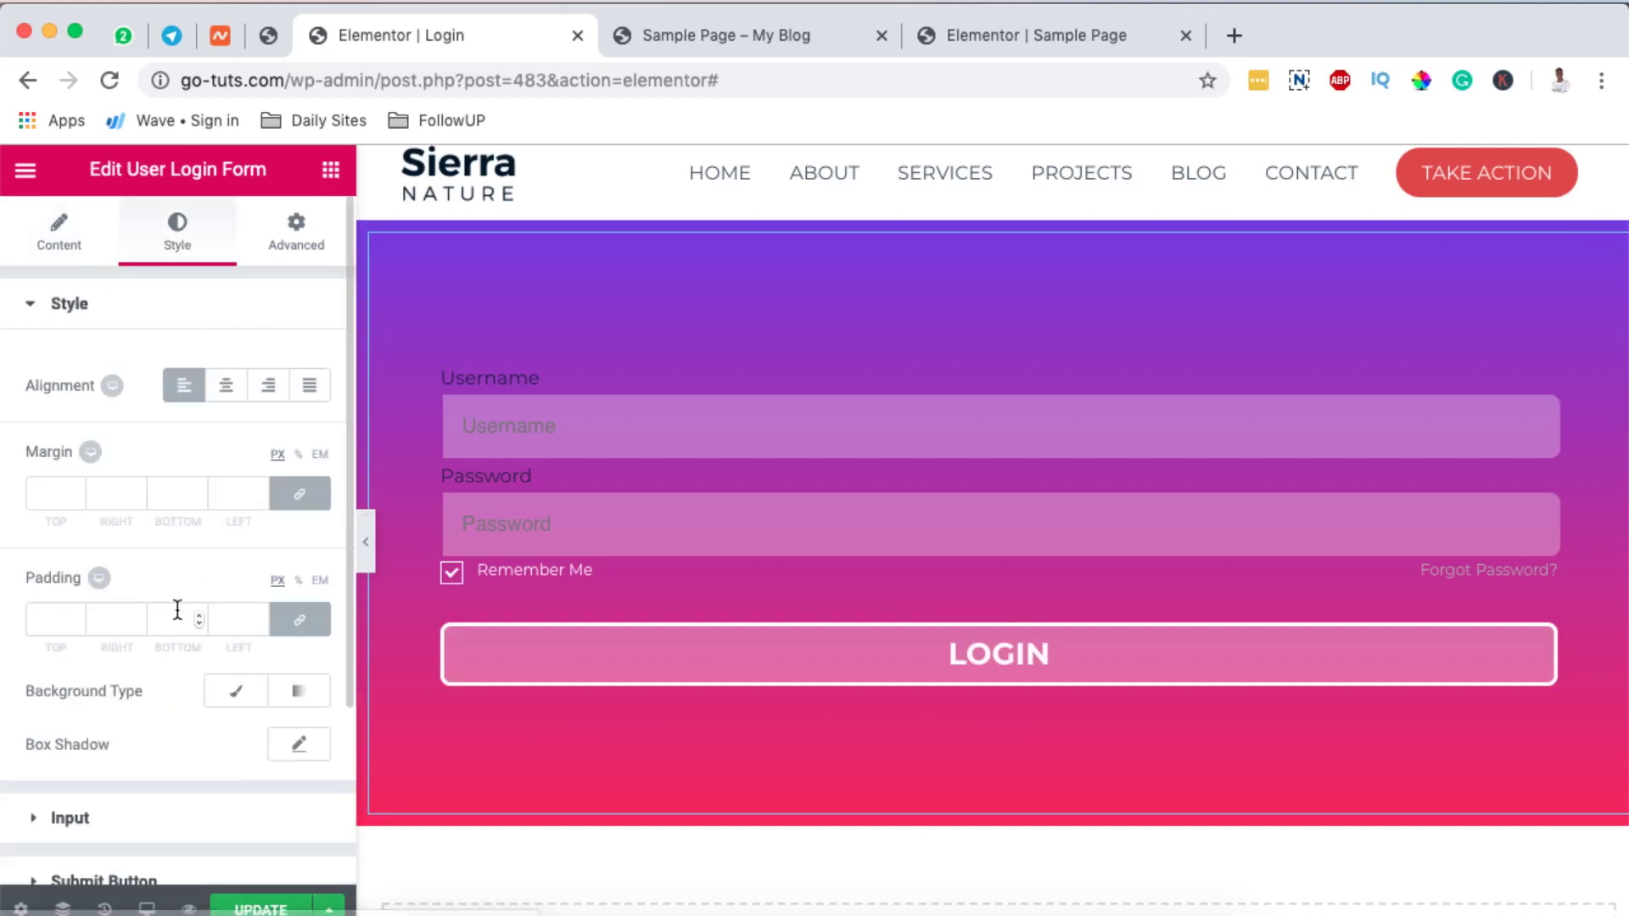
scroll(177, 609, down, 5)
scroll(178, 603, up, 4)
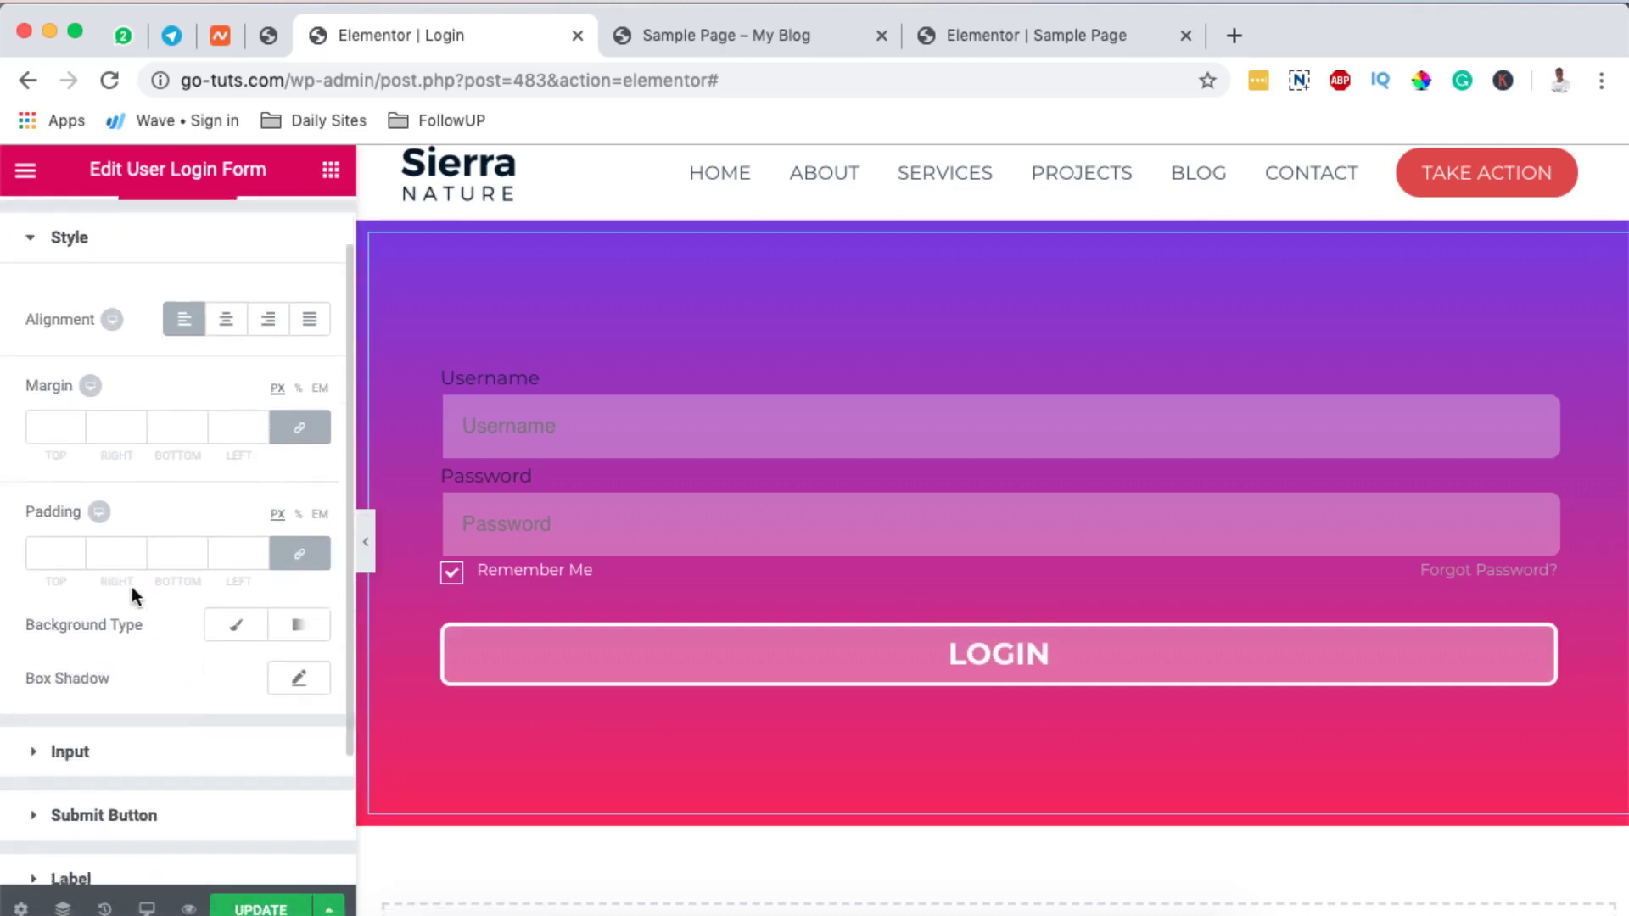
scroll(130, 587, down, 3)
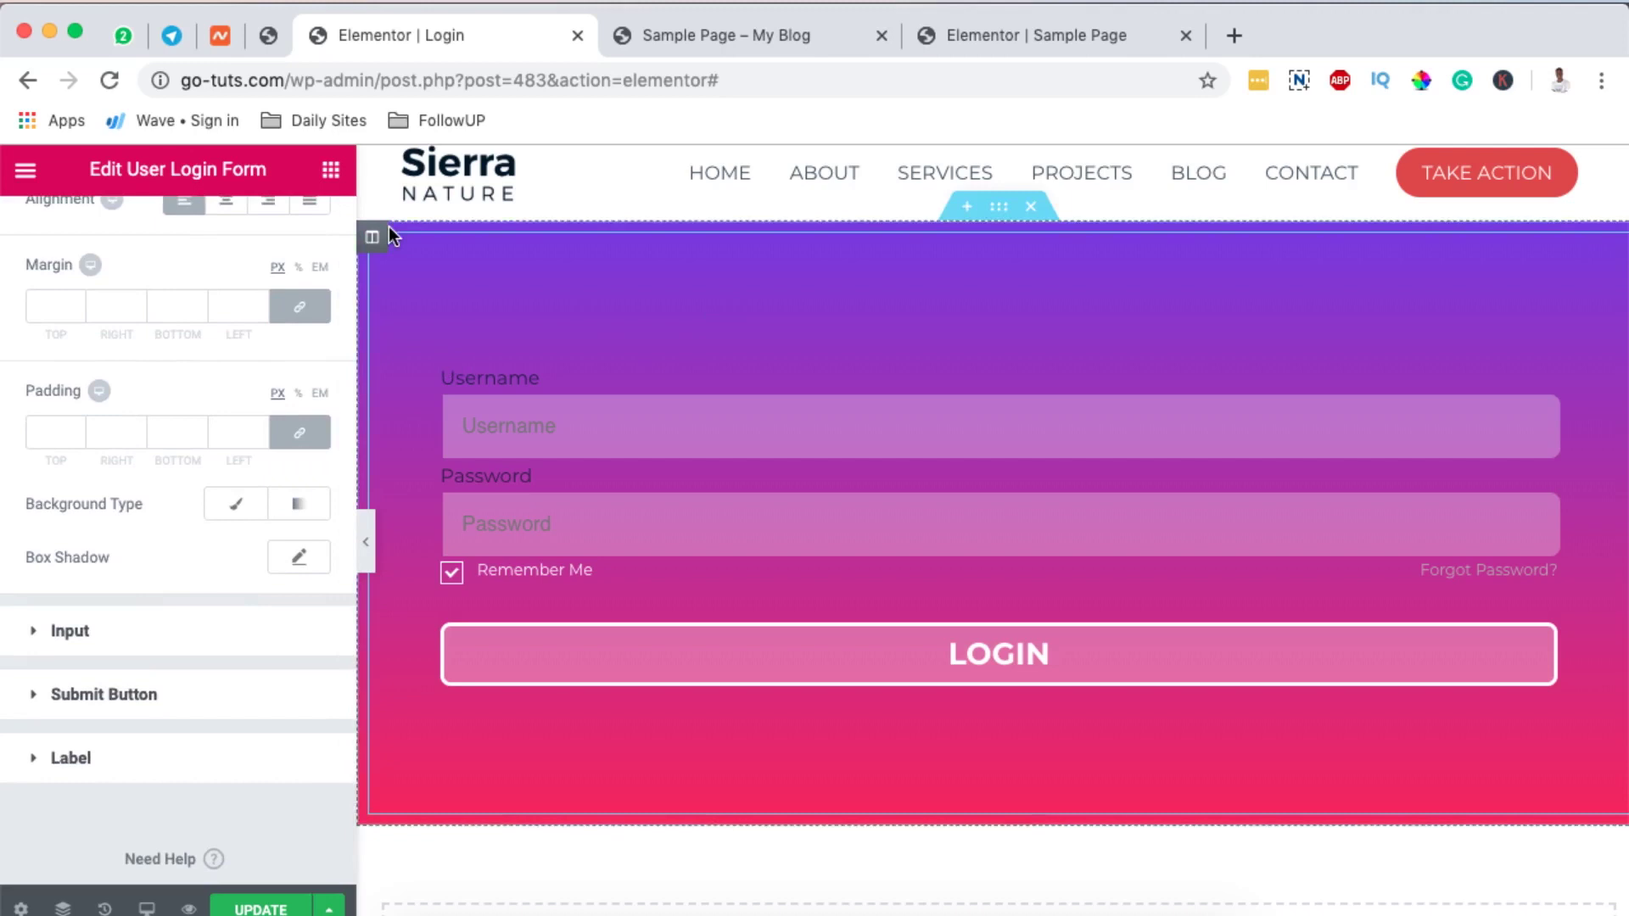
click(239, 507)
click(288, 558)
drag(120, 691, 116, 735)
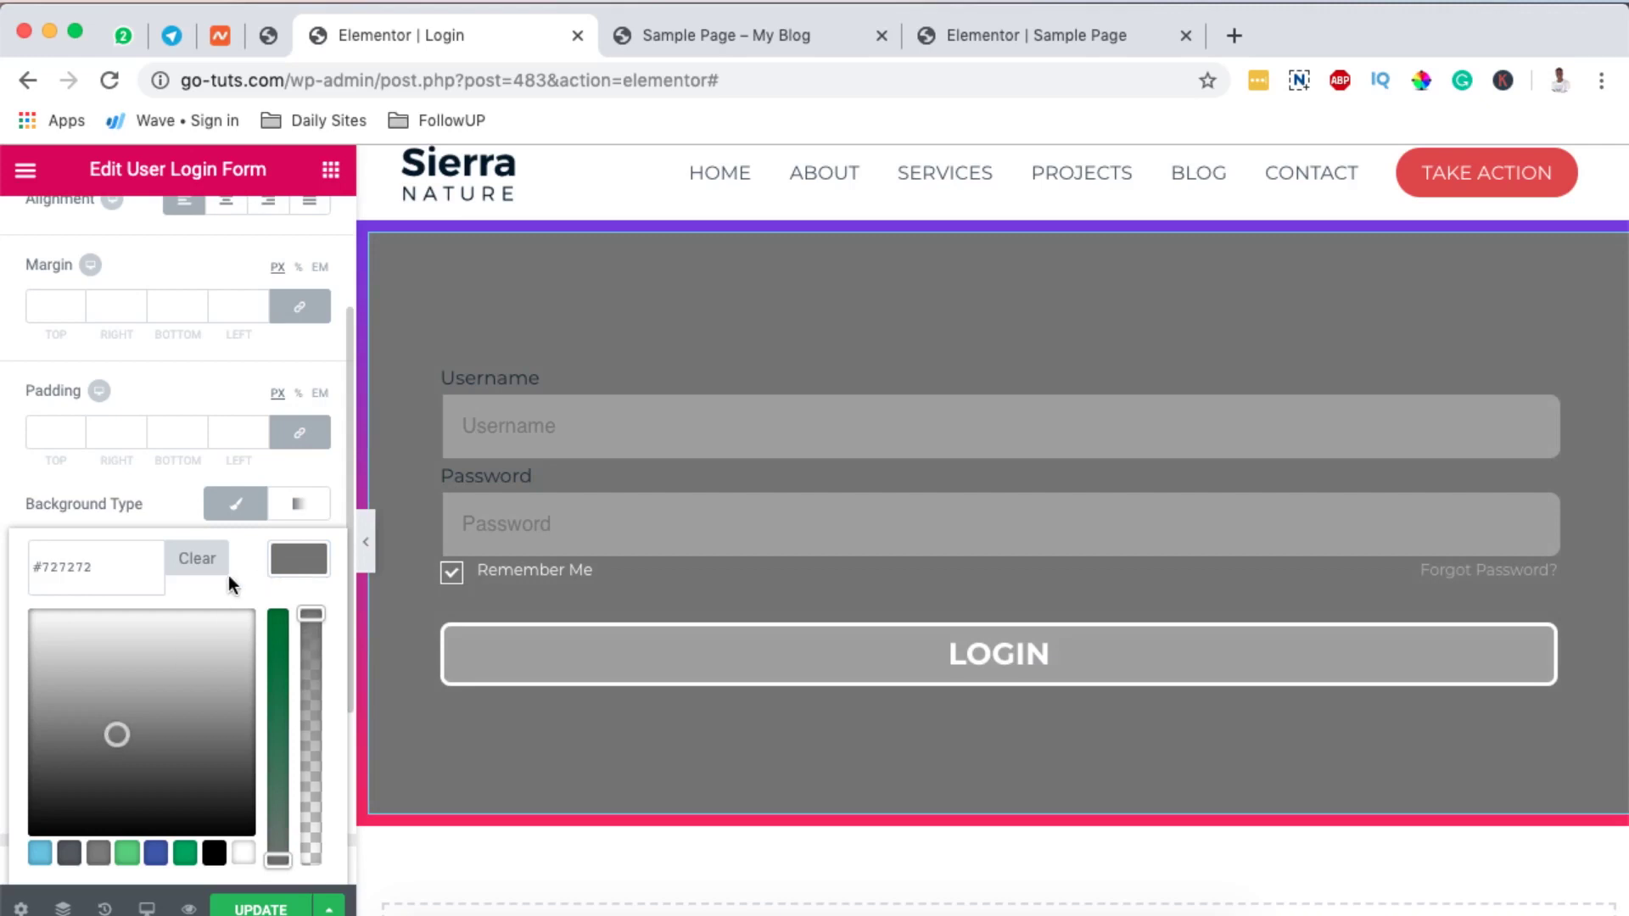
click(201, 567)
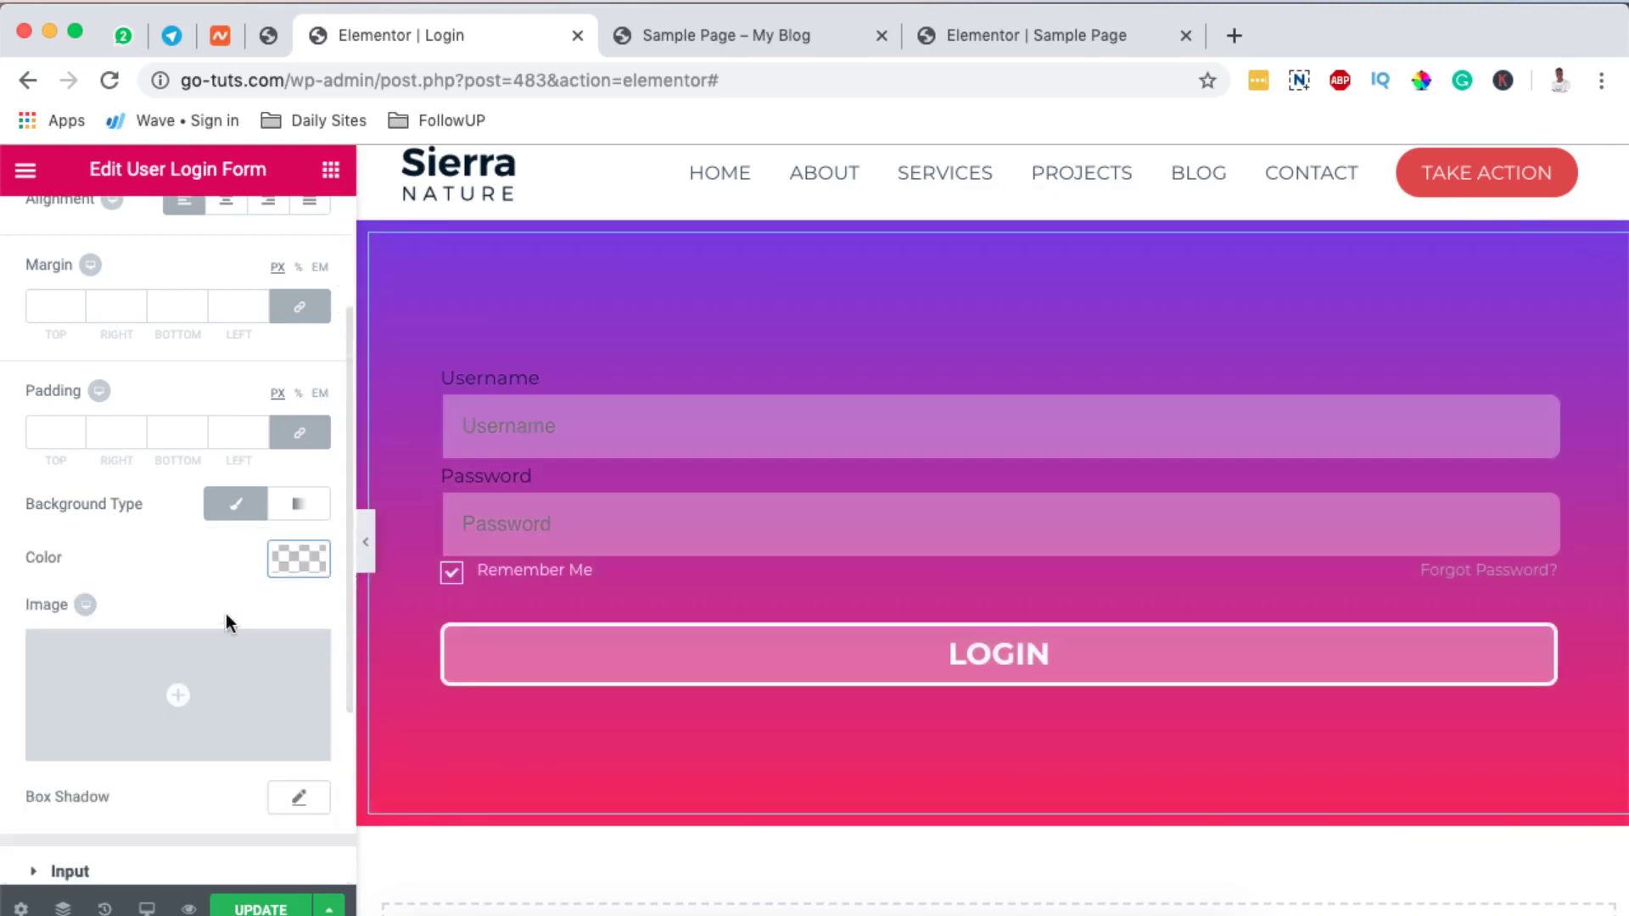
scroll(237, 643, down, 5)
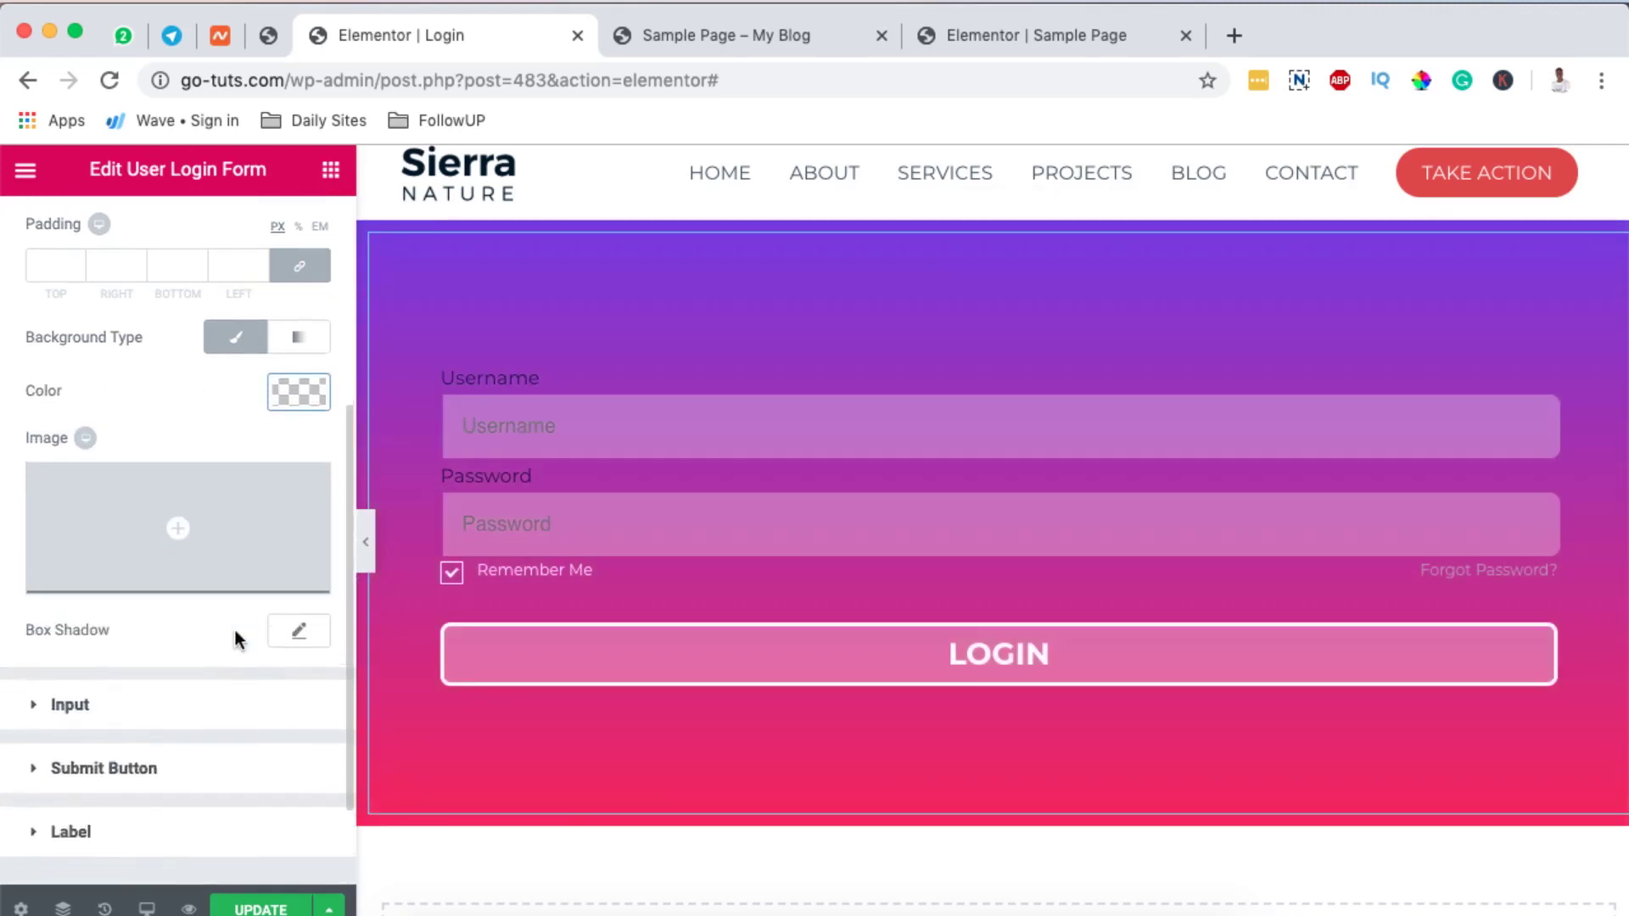
In the Input section, try white and black input text colours, then clear the colour
click(239, 643)
click(303, 355)
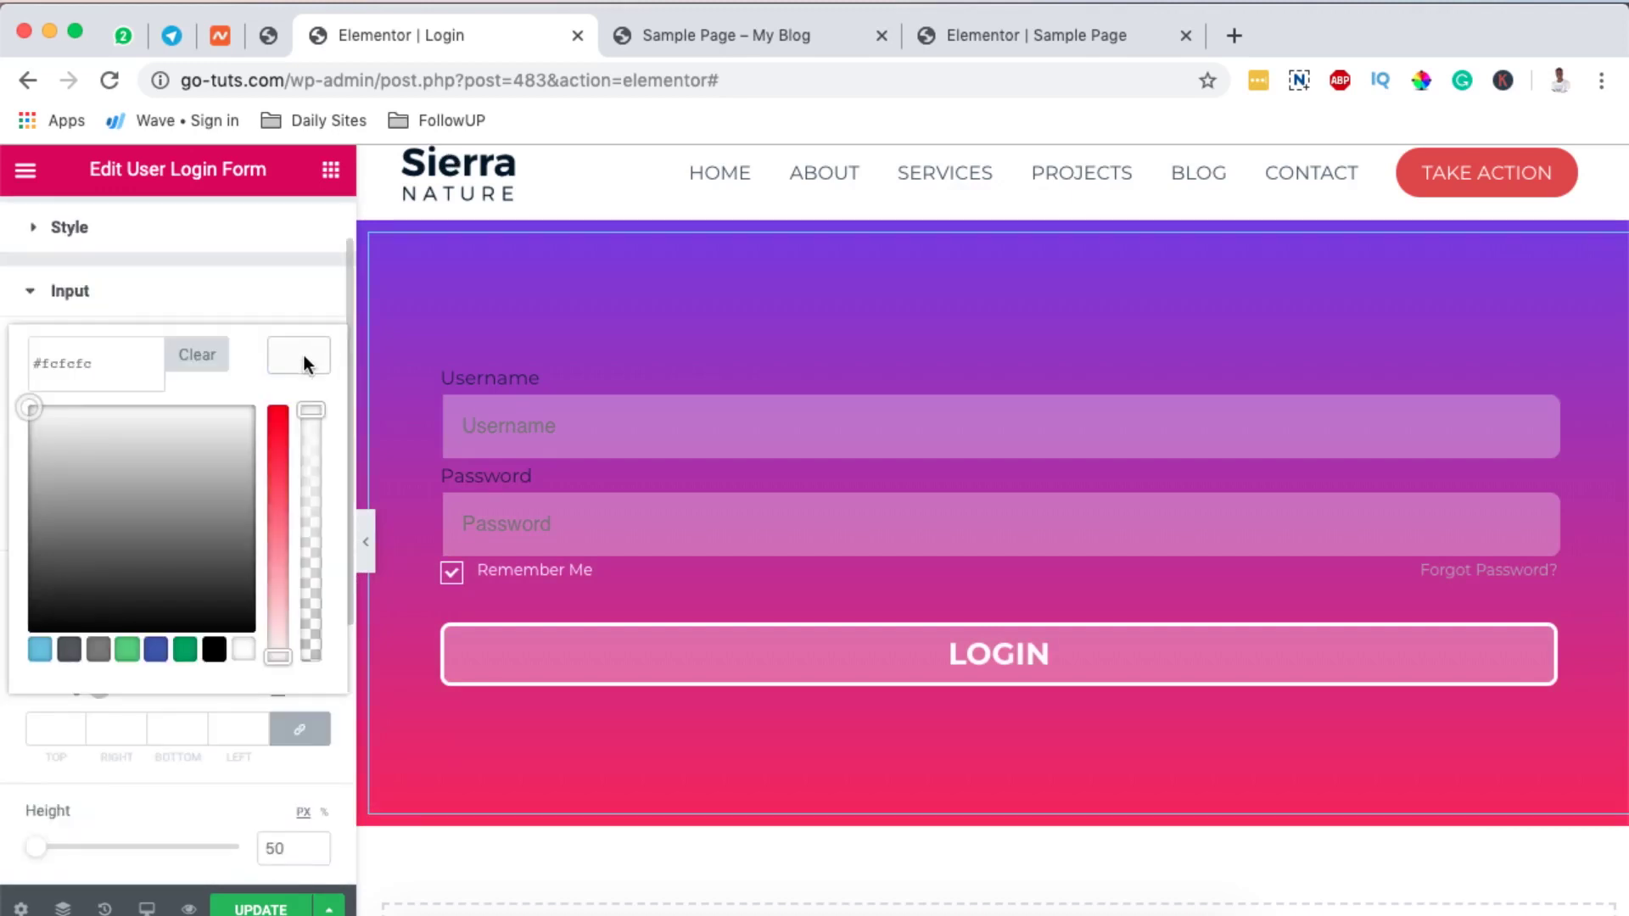
click(303, 355)
click(303, 355)
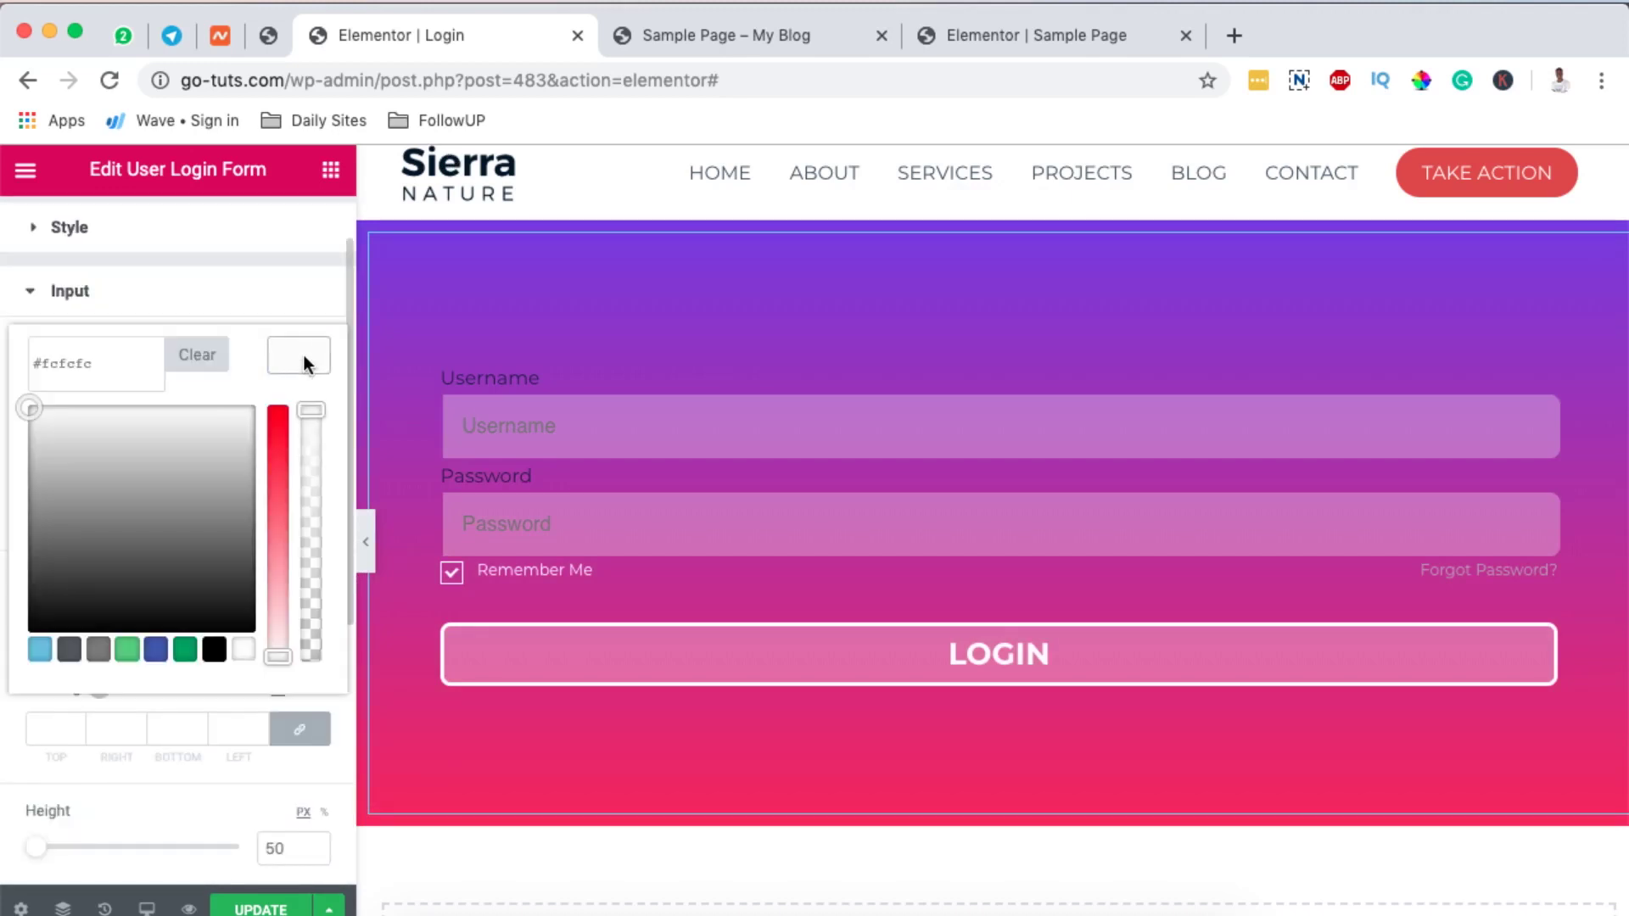
click(199, 357)
drag(166, 488, 247, 408)
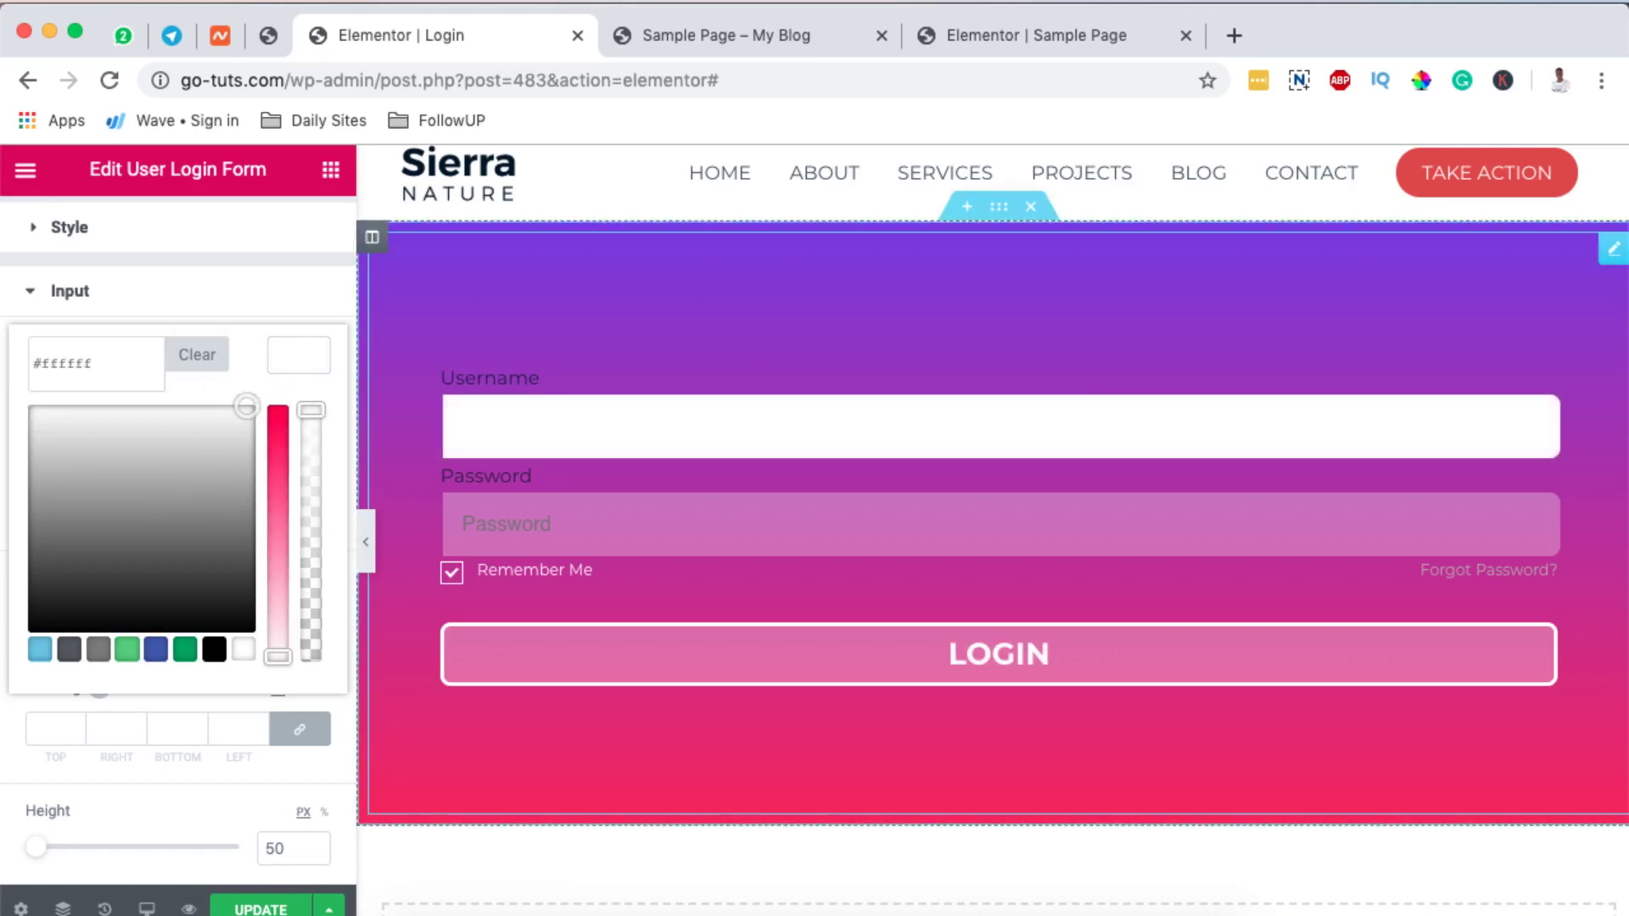
click(213, 650)
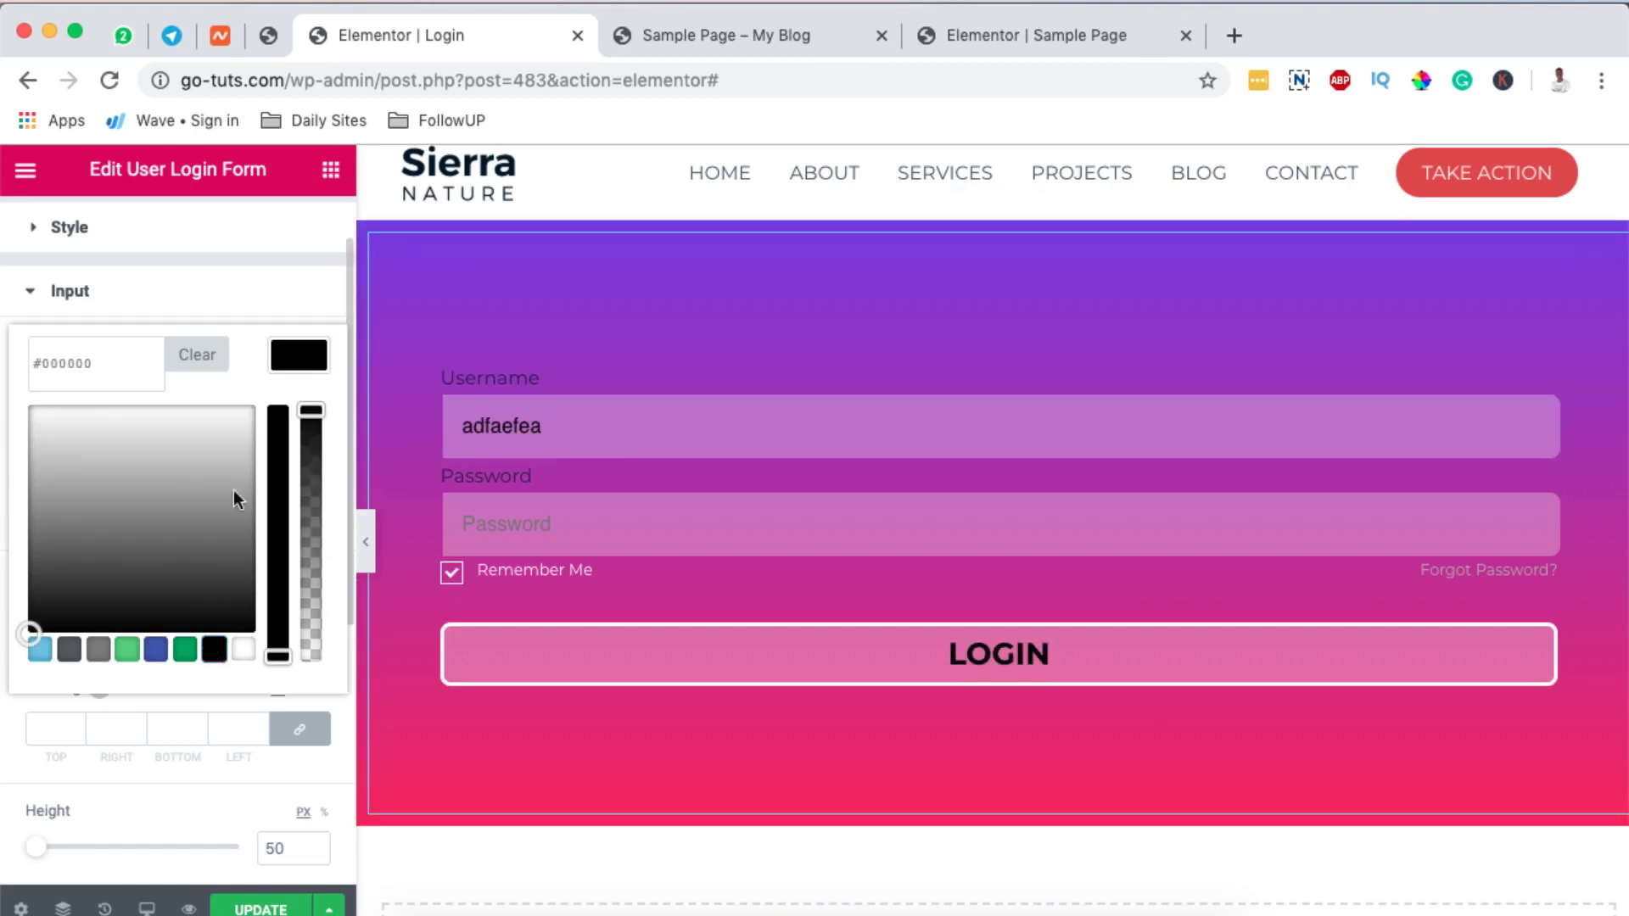
click(195, 358)
click(293, 353)
Make the placeholder text white and delete the test text from the Username field
click(313, 414)
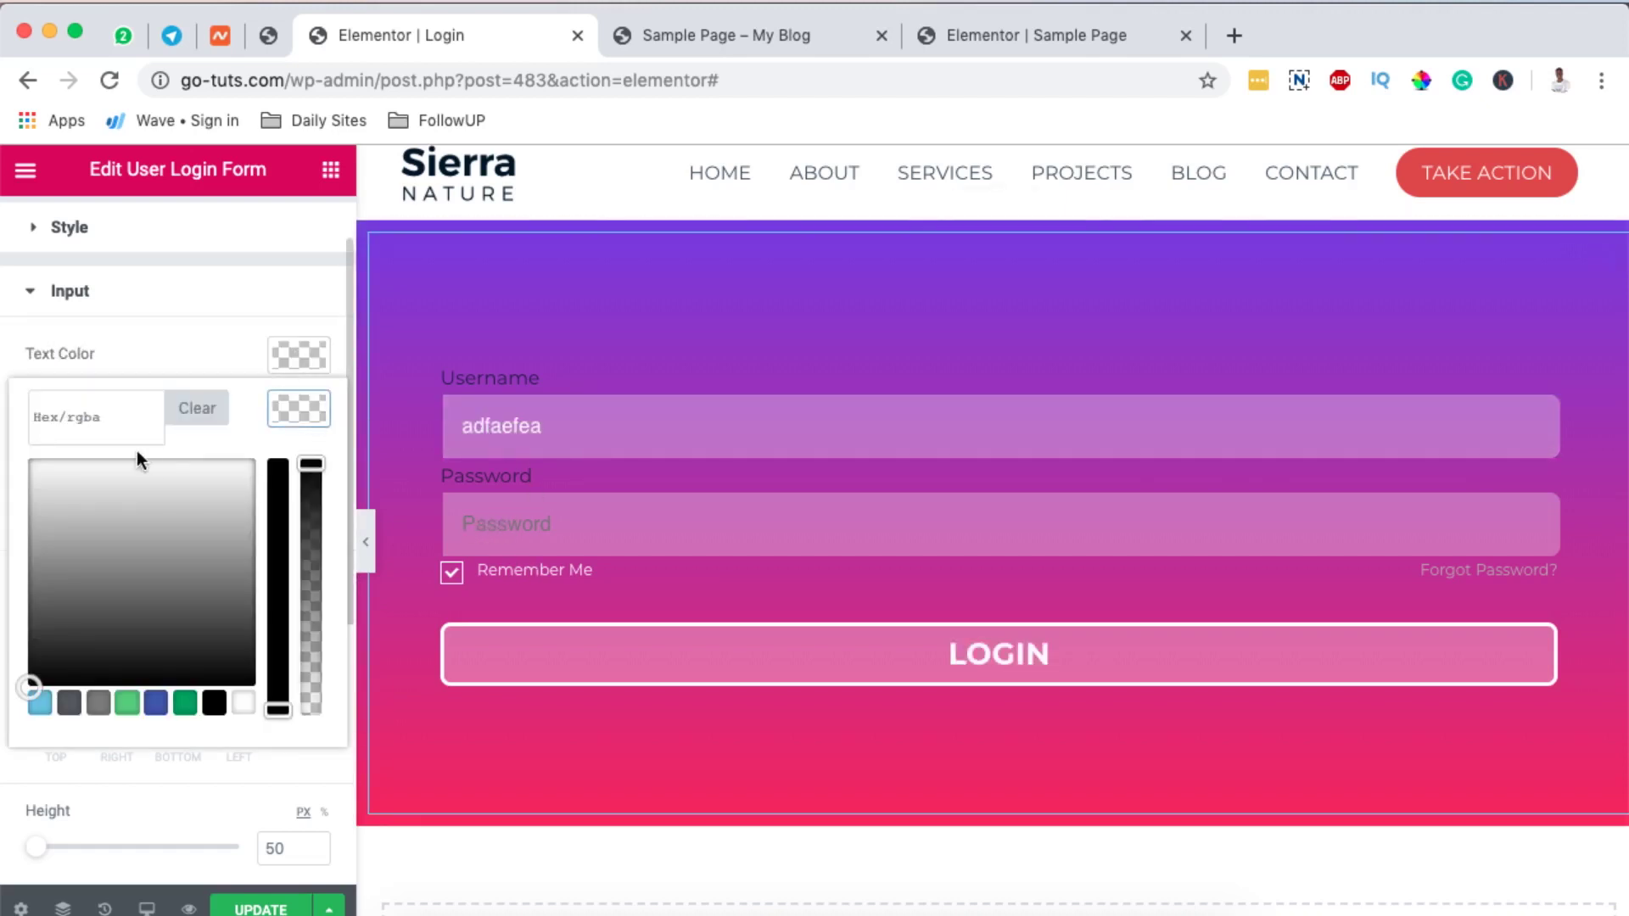
click(242, 705)
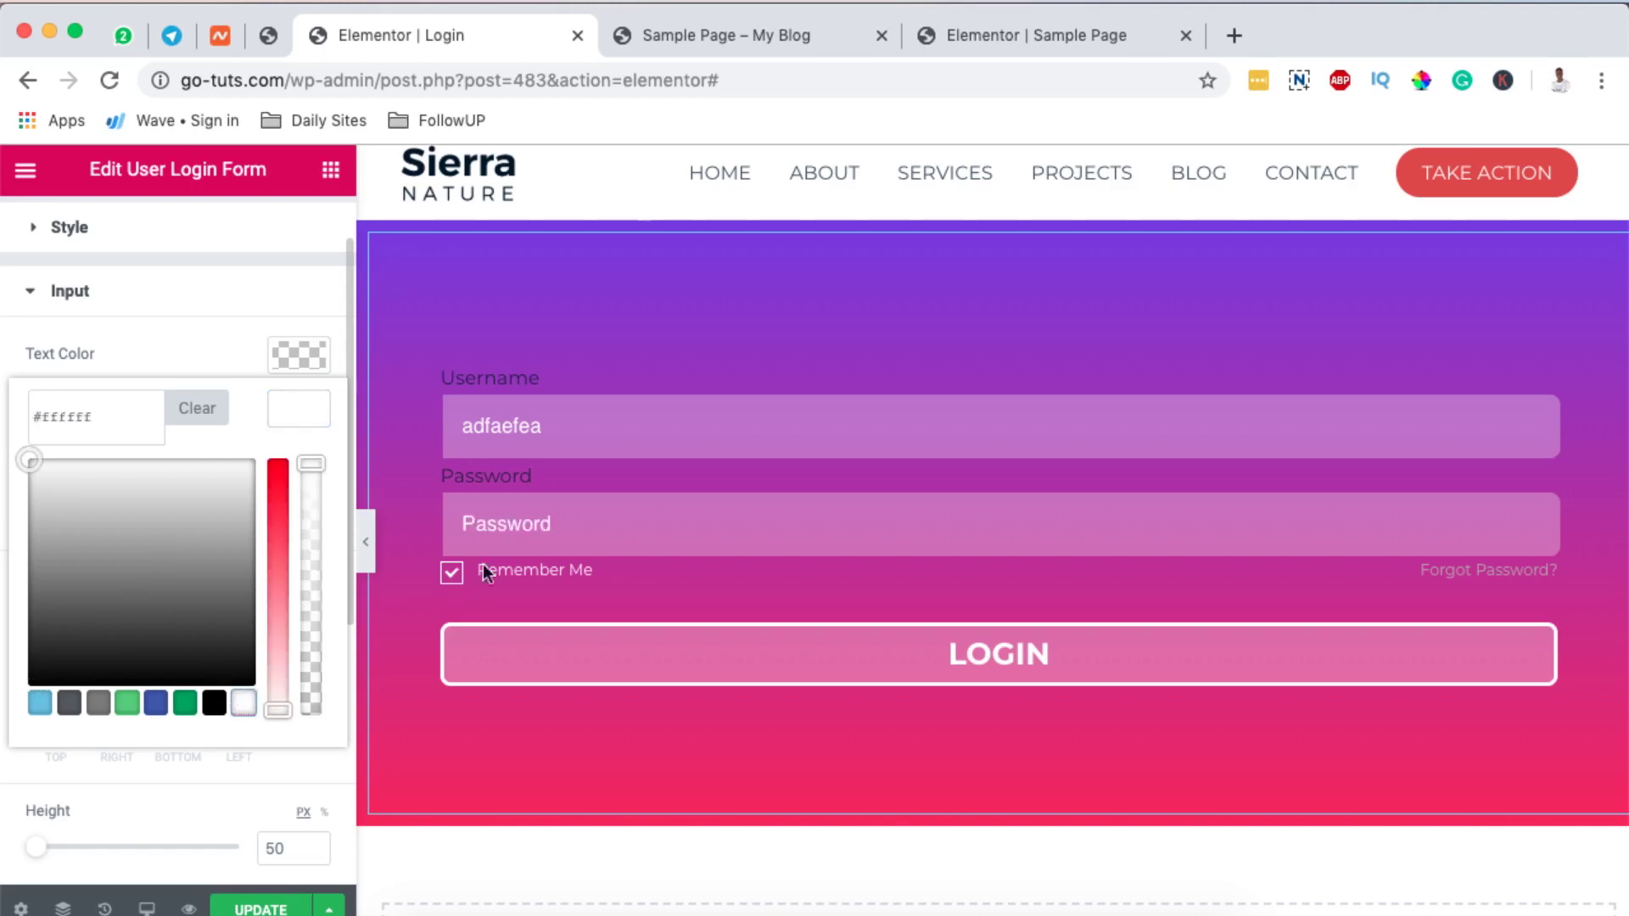
double_click(531, 422)
key(BackSpace)
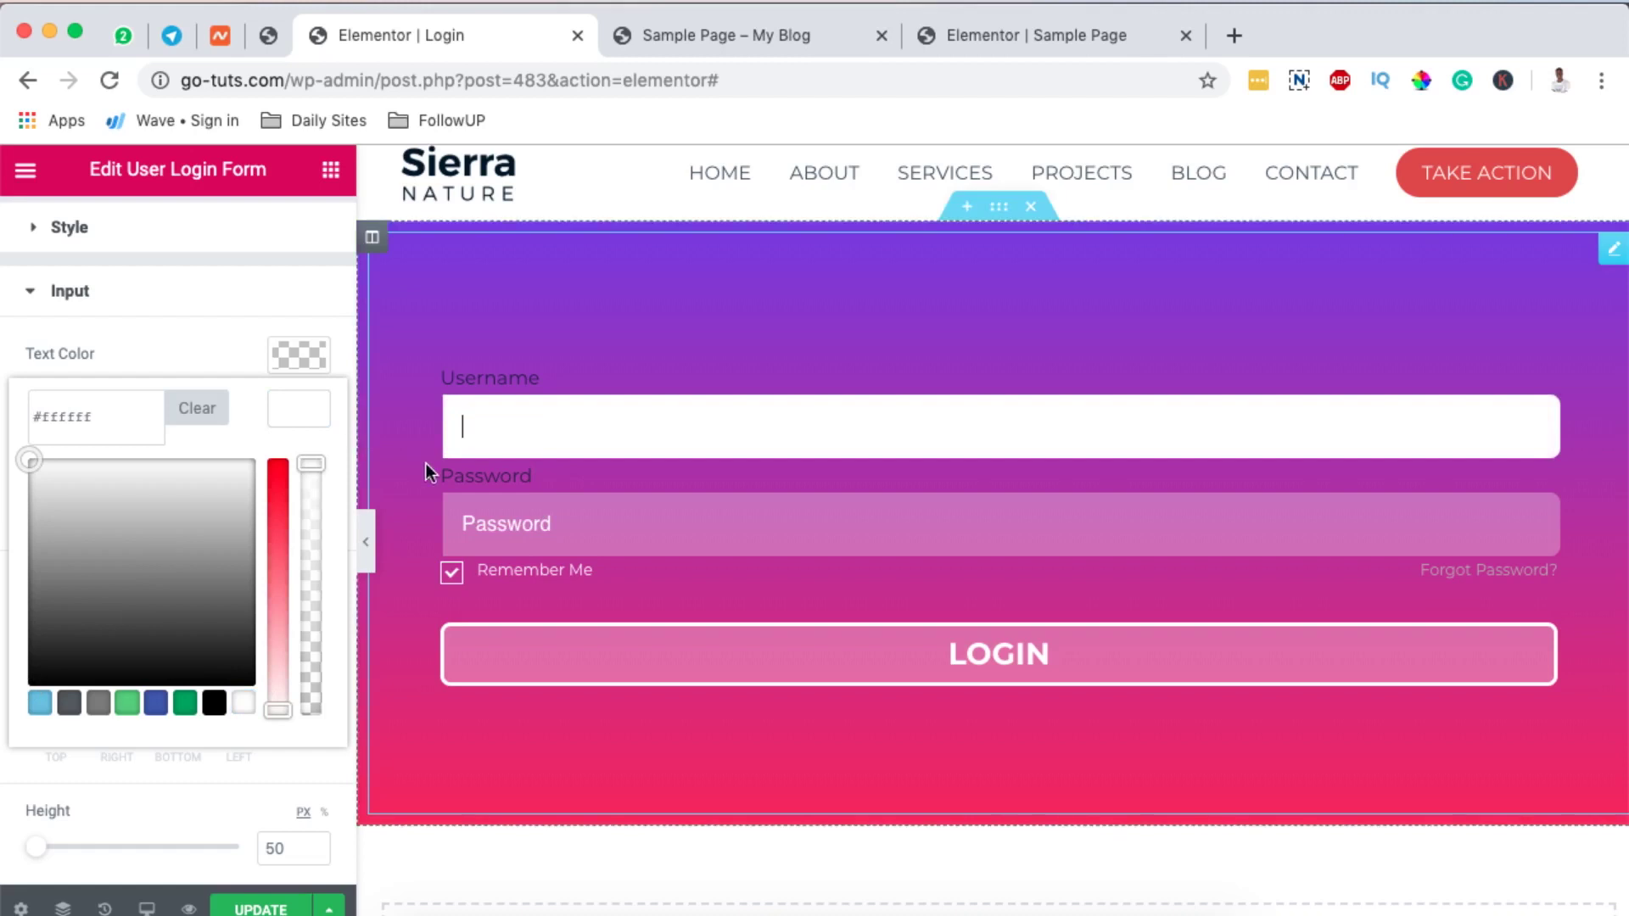
click(252, 491)
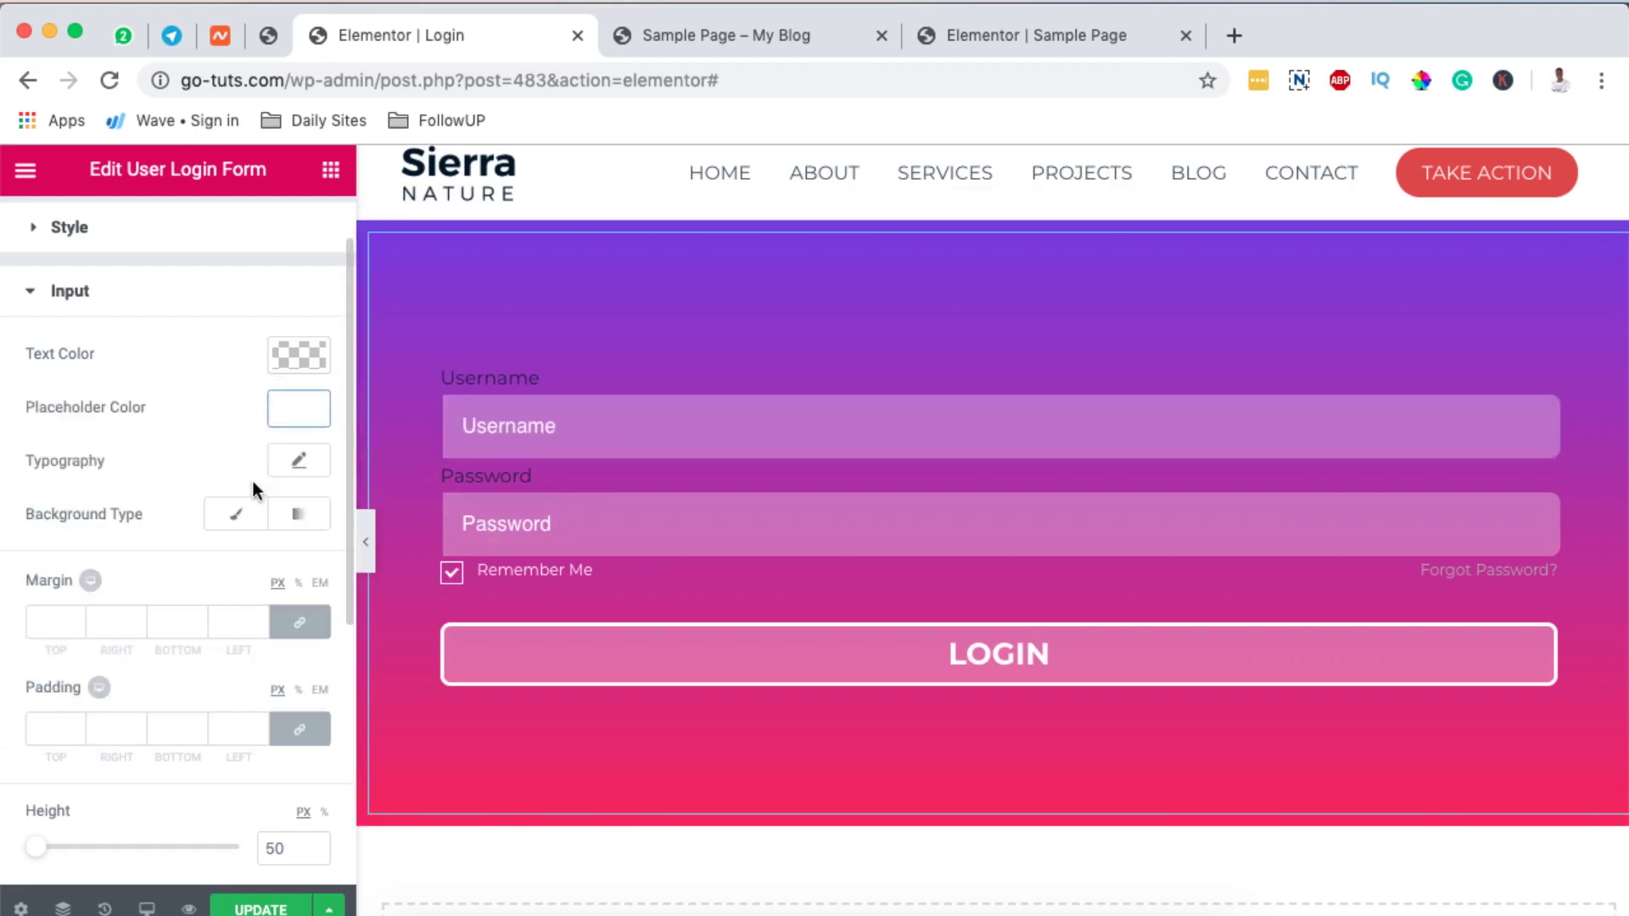
Set the input typography font size to 17 px
click(301, 462)
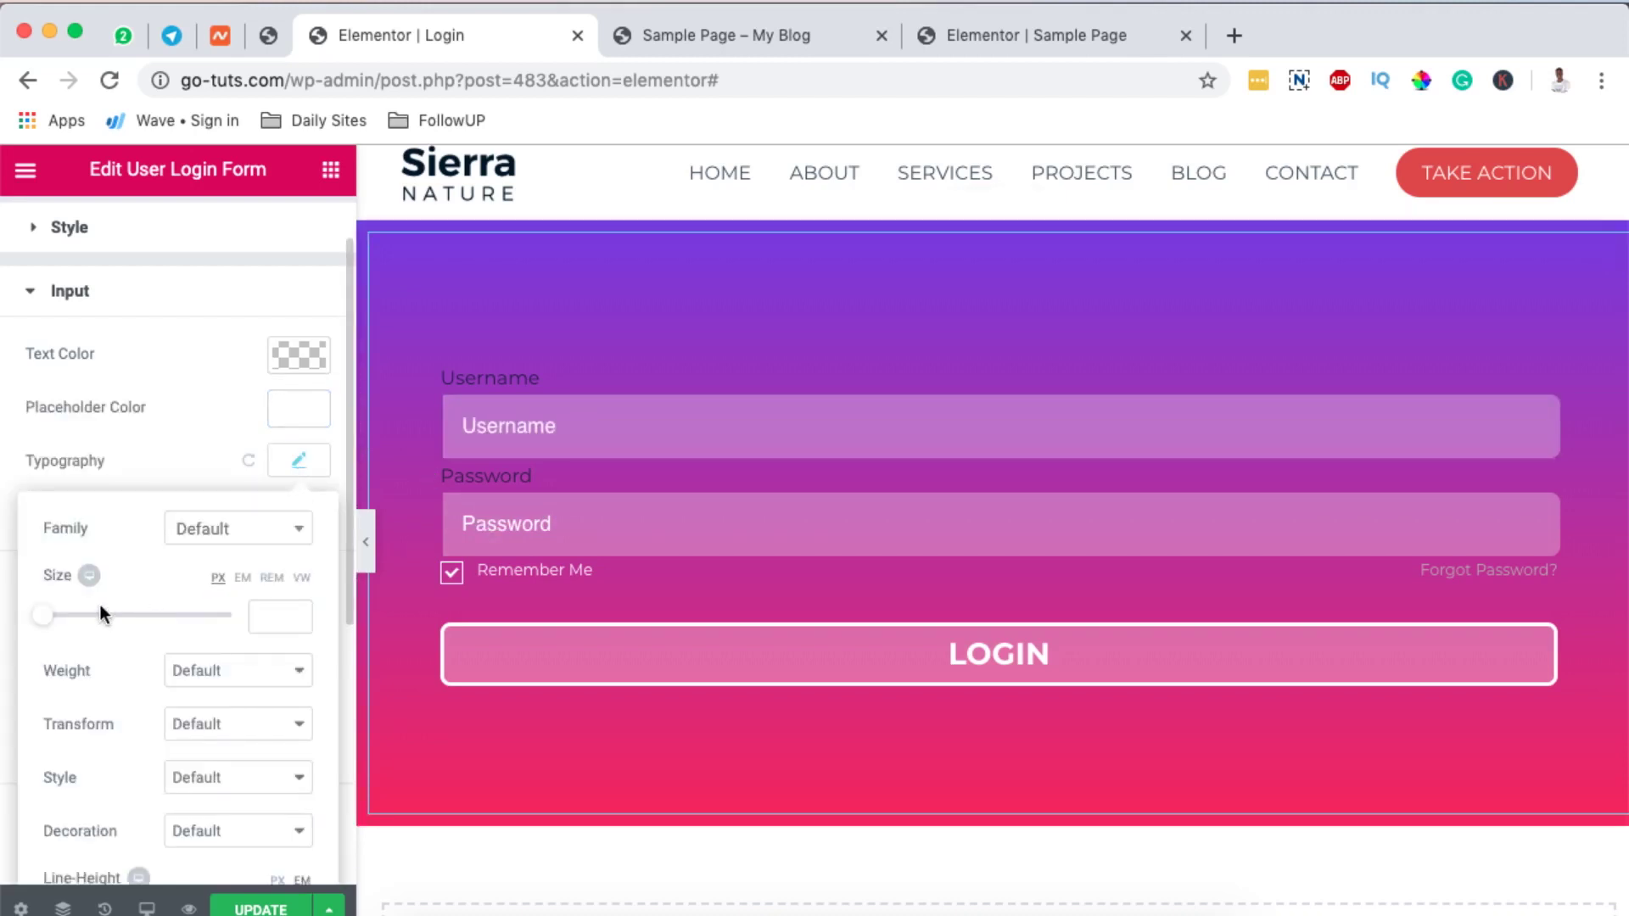
mouse_move(46, 624)
mouse_down()
mouse_move(119, 629)
mouse_move(62, 641)
mouse_up()
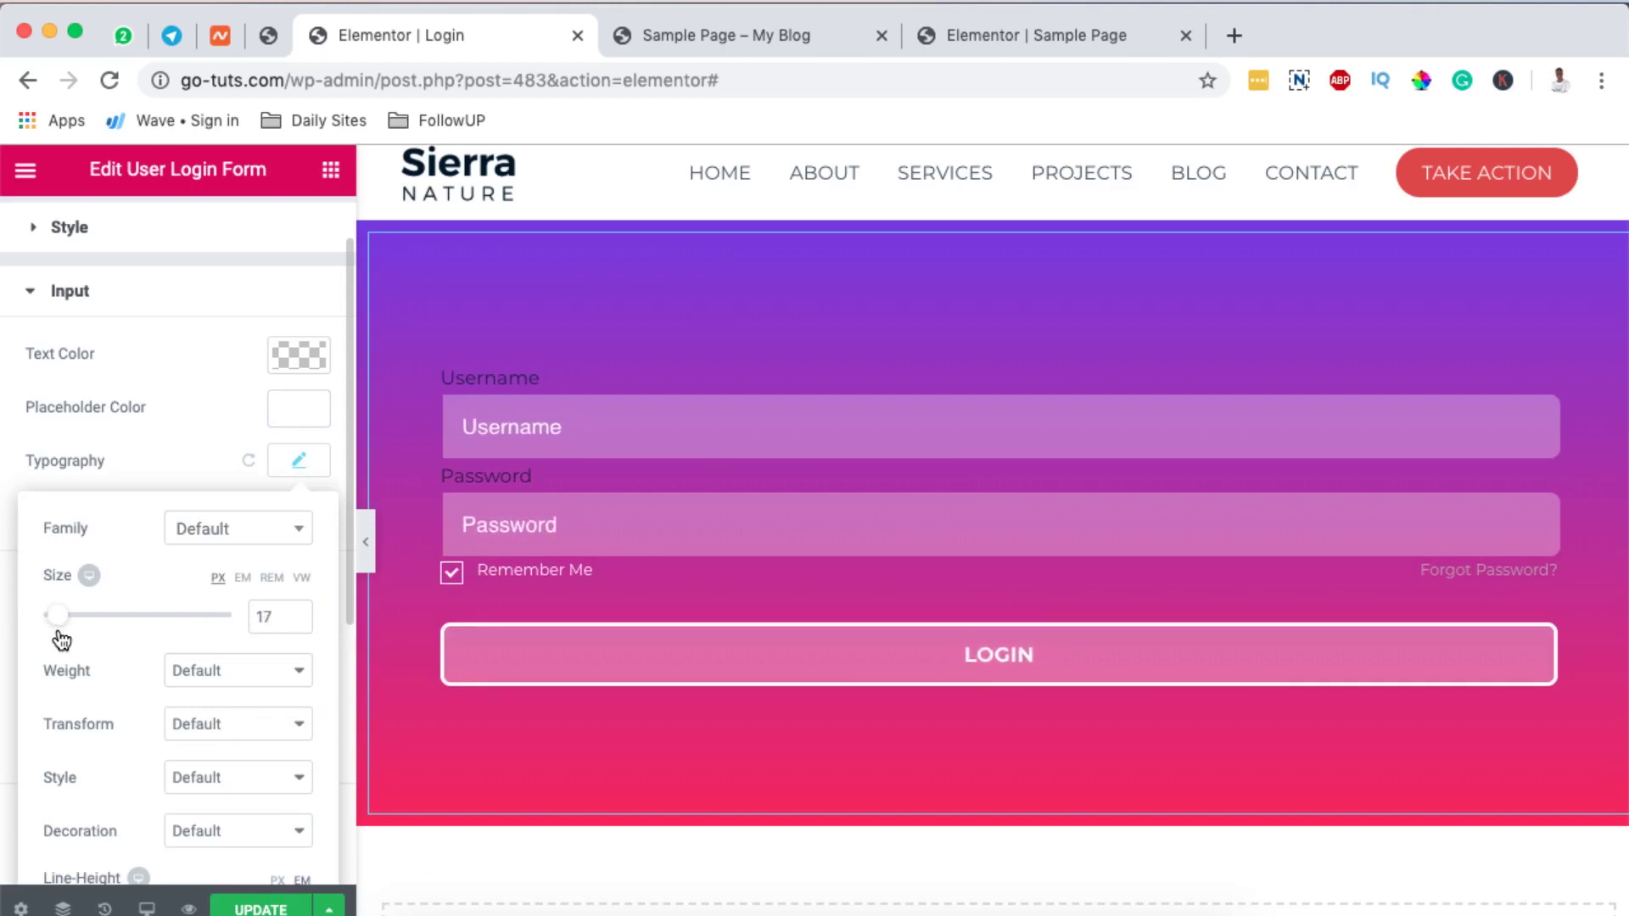
click(298, 461)
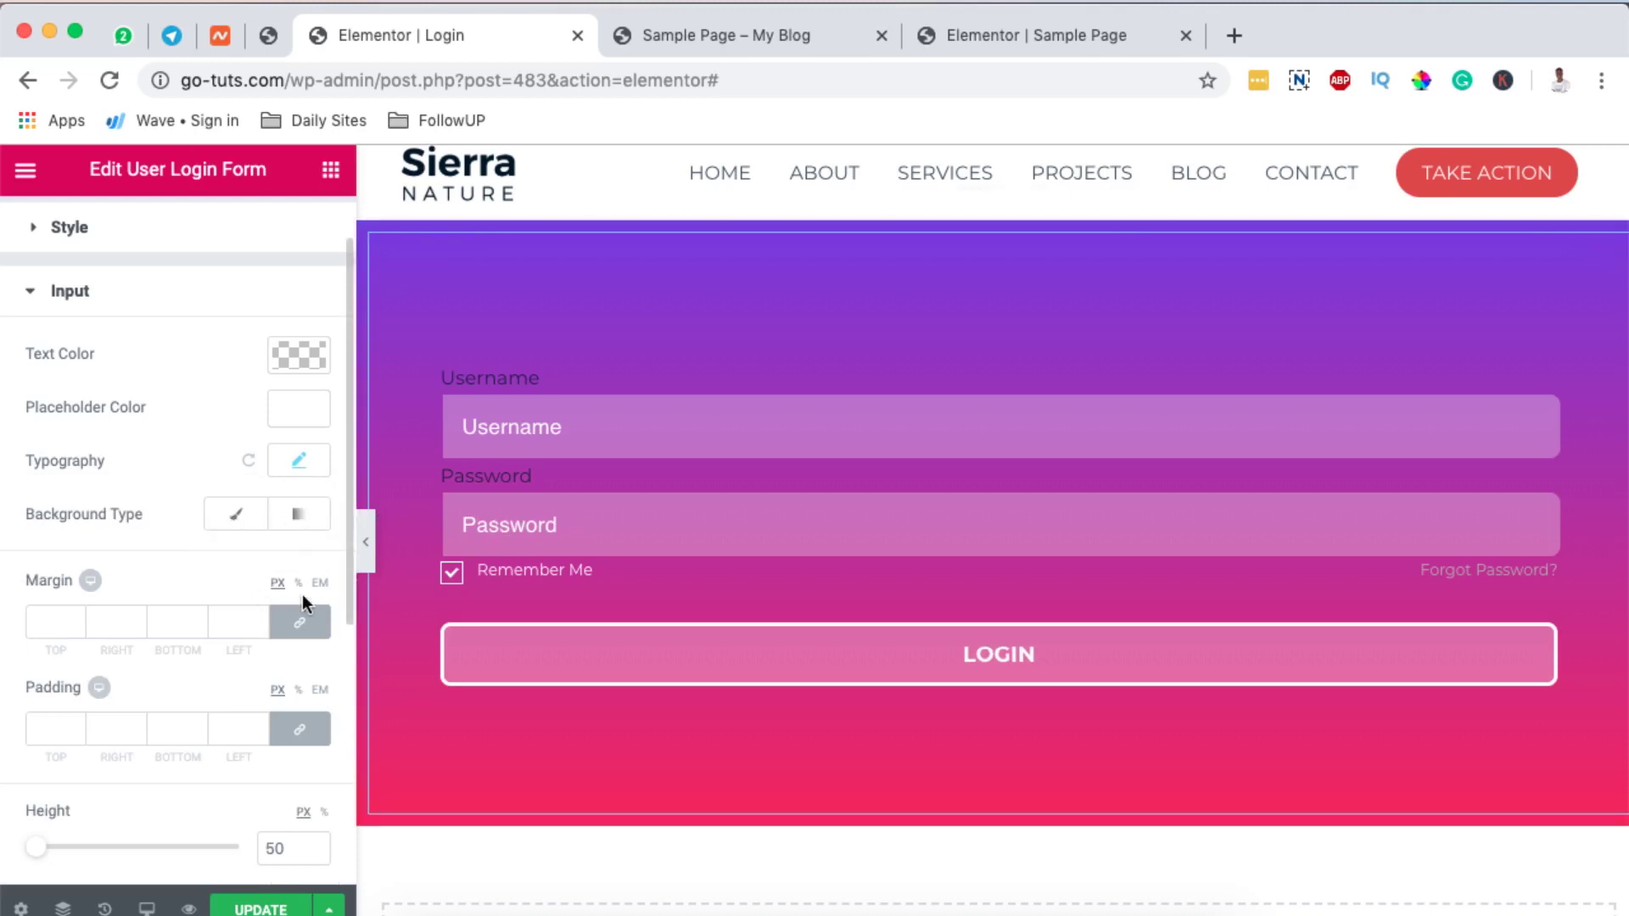
Scroll down the Style panel past the expanded submit button options
scroll(303, 594, down, 5)
scroll(302, 594, down, 2)
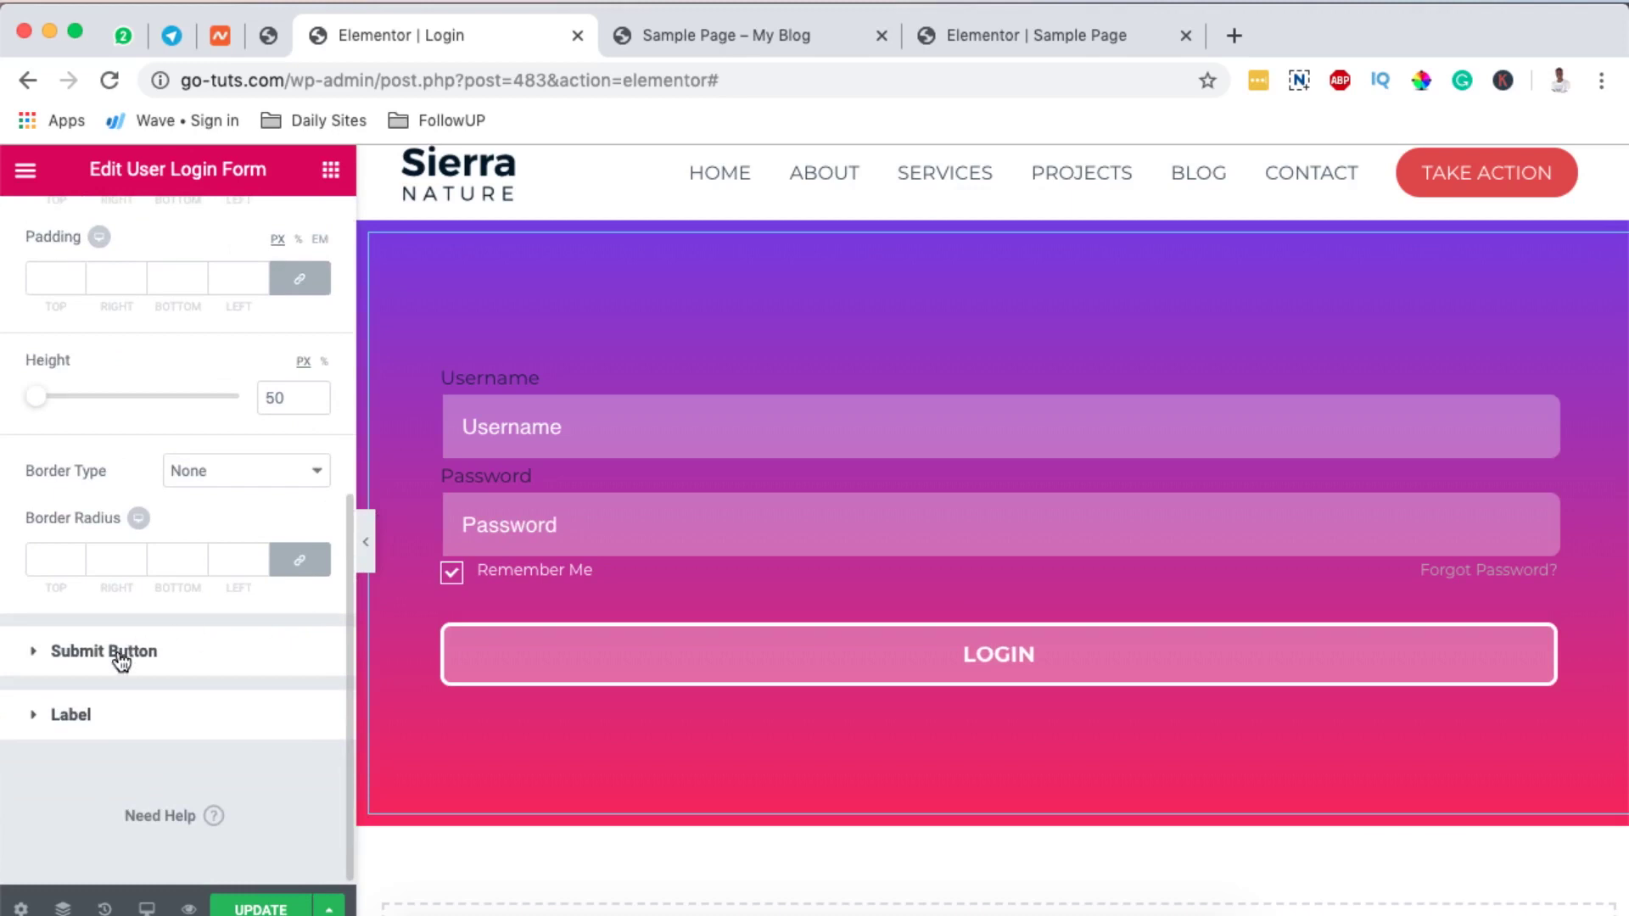
click(206, 645)
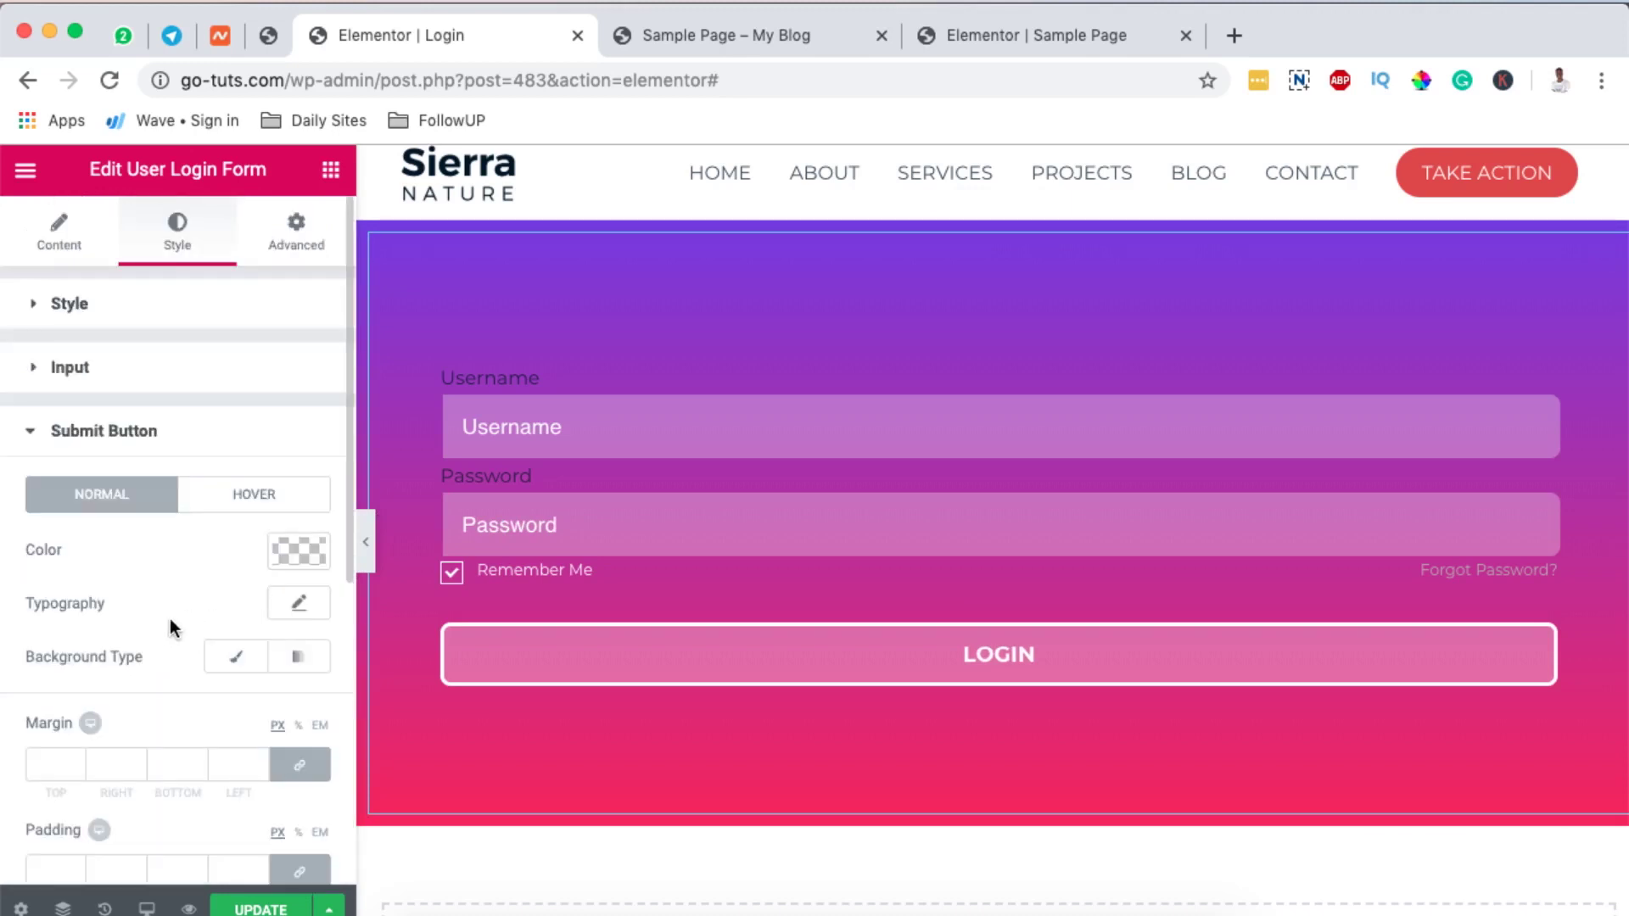
scroll(807, 662, down, 3)
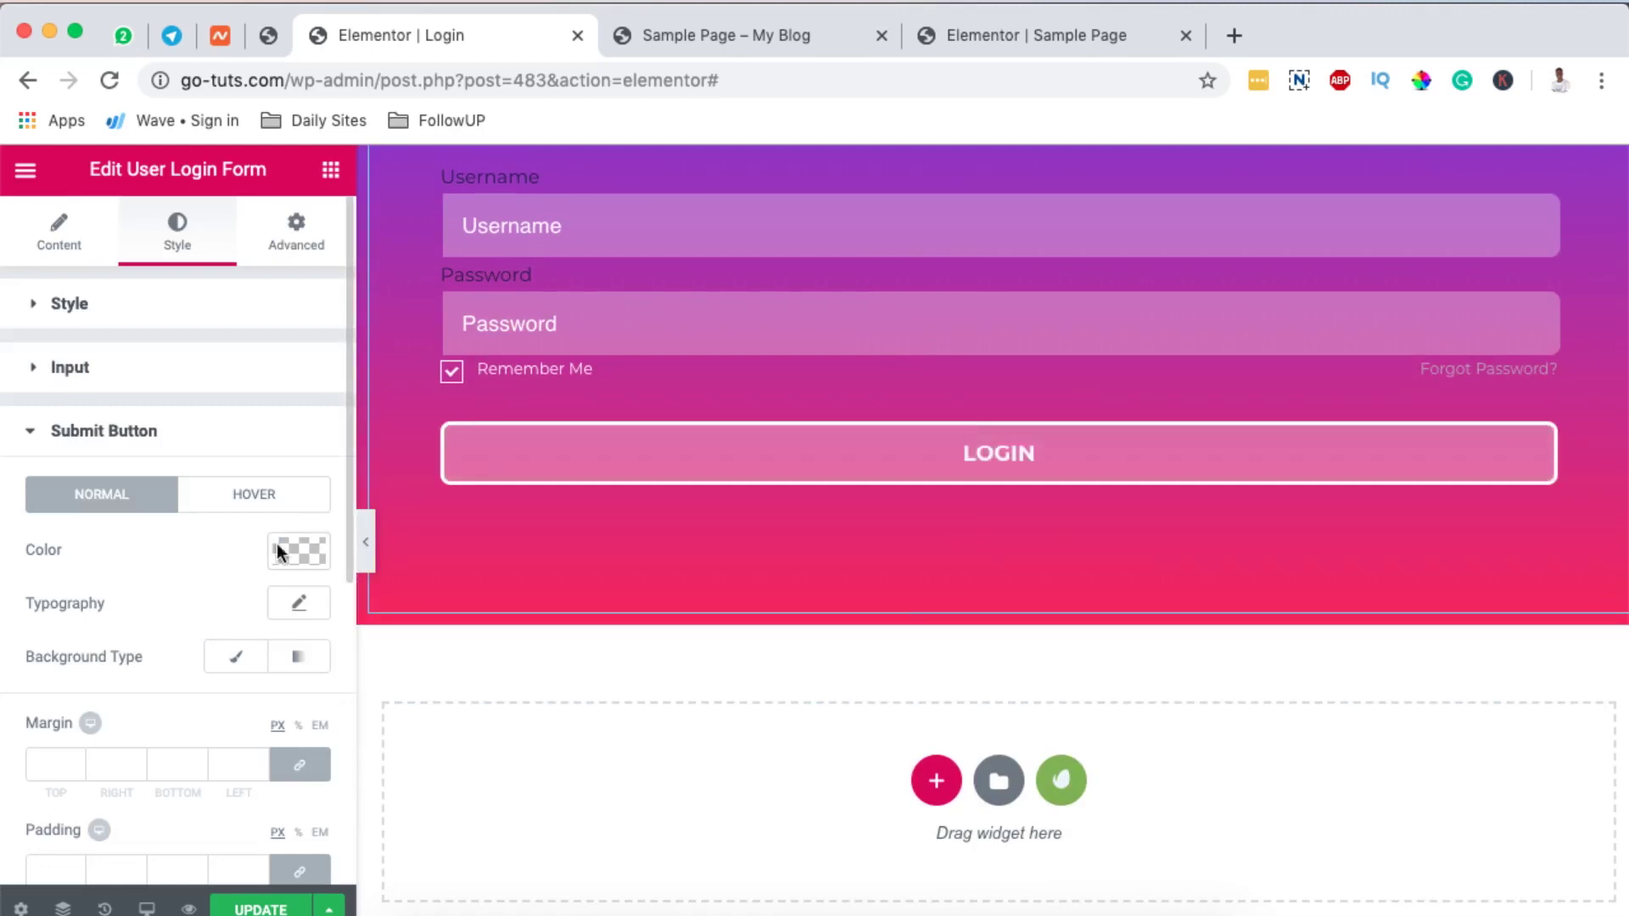
scroll(320, 636, down, 3)
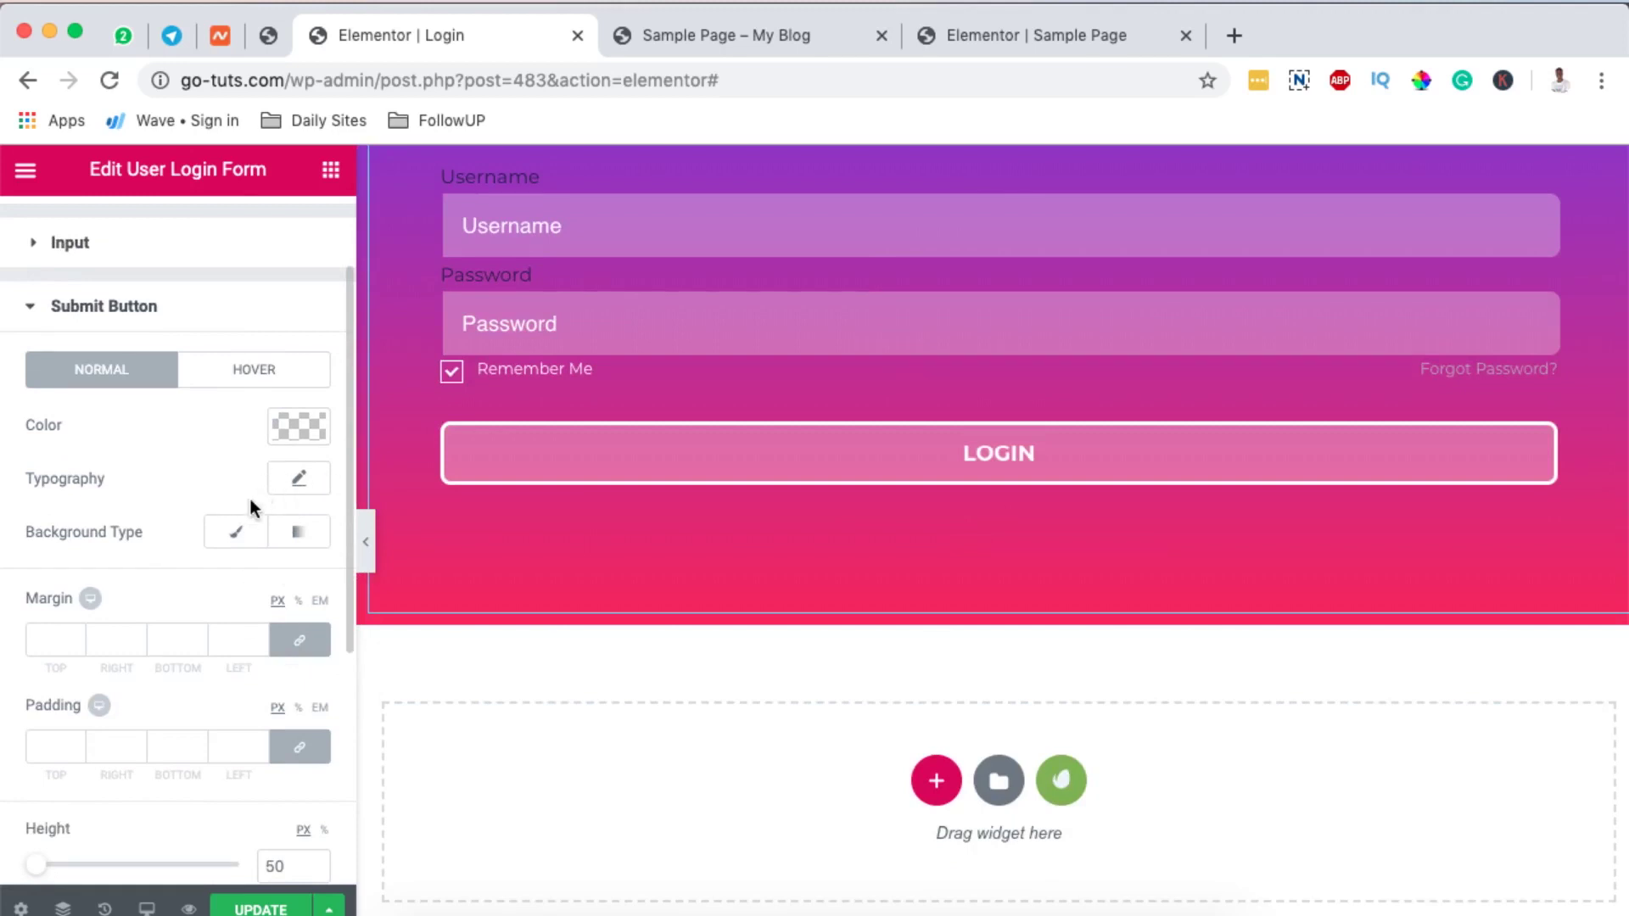
scroll(282, 694, down, 1)
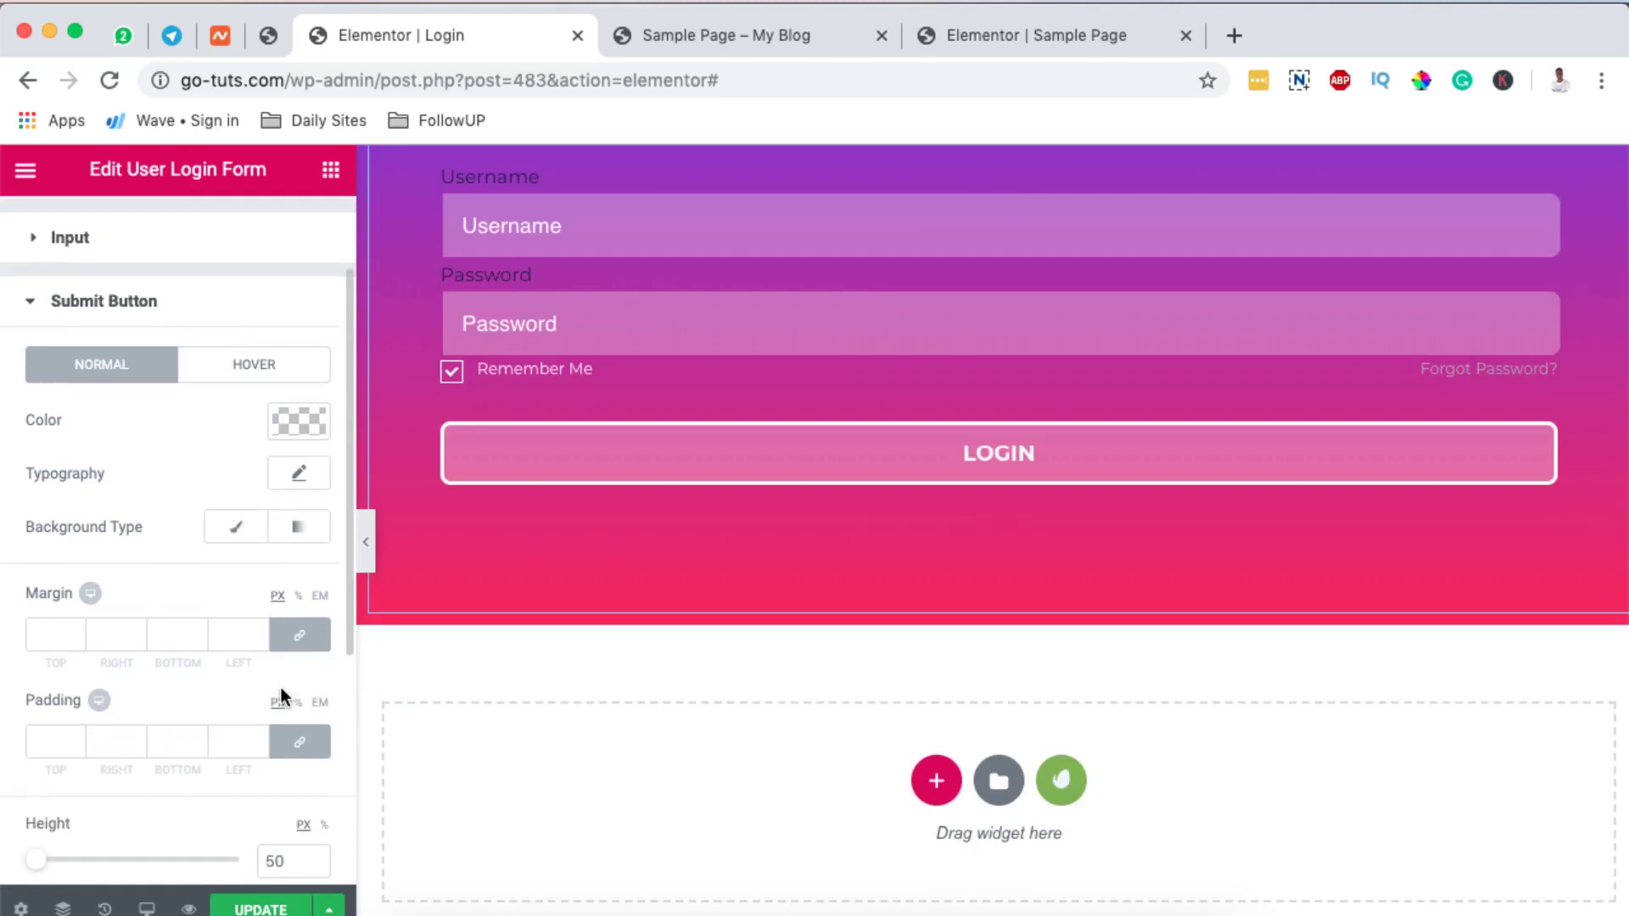
scroll(282, 688, down, 10)
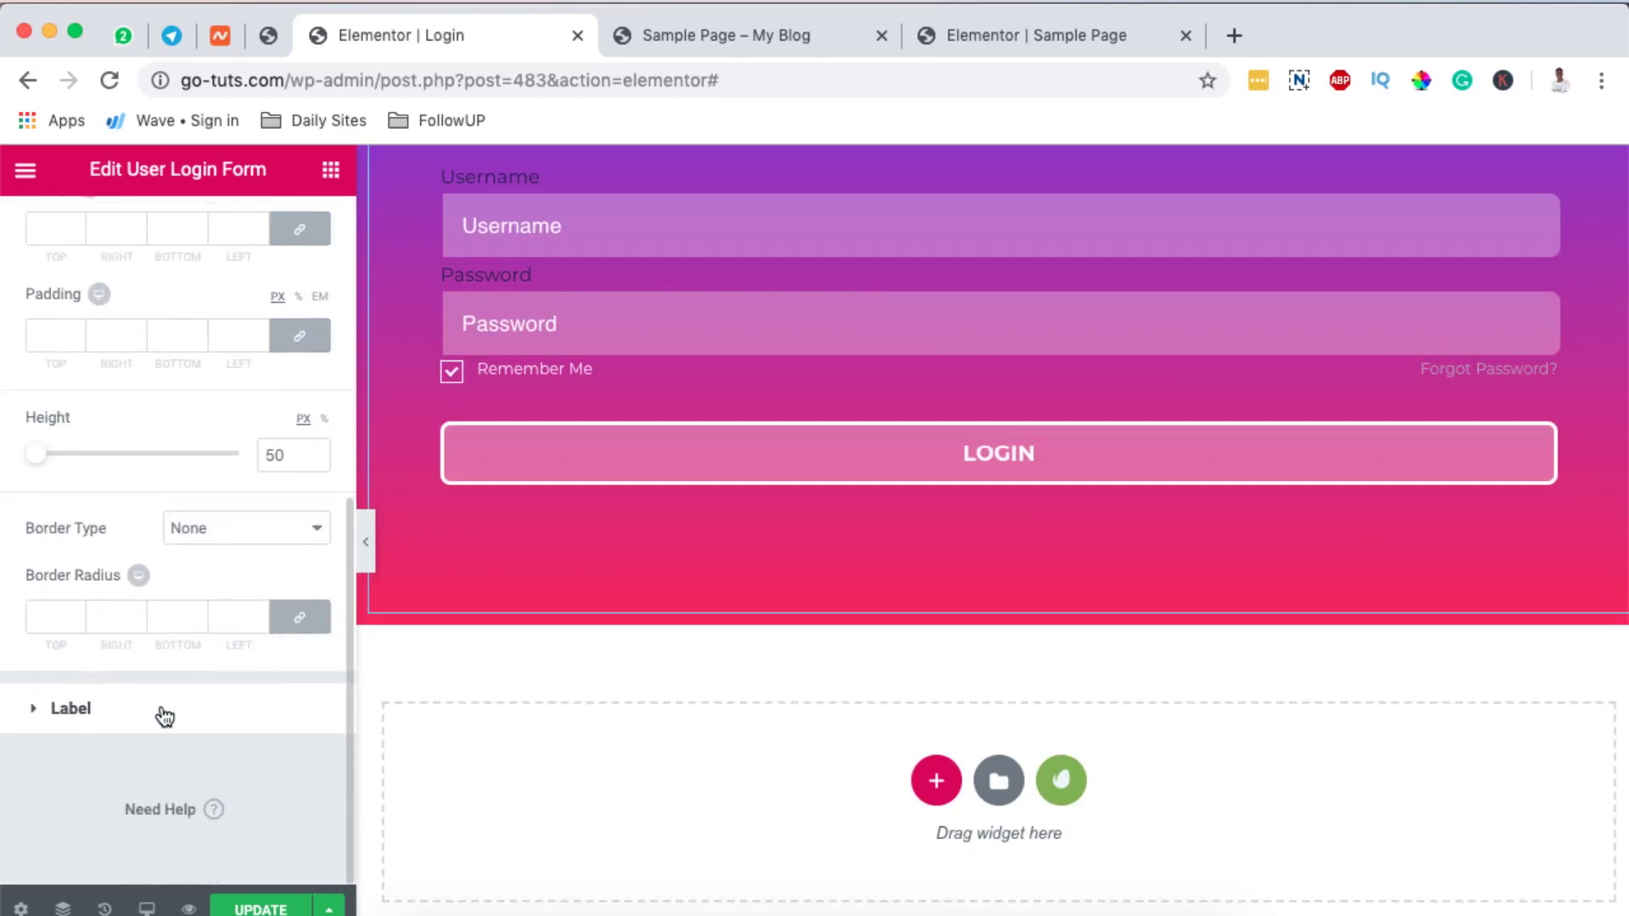
Enlarge the form labels' font size and colour them white (#ffffff)
click(124, 725)
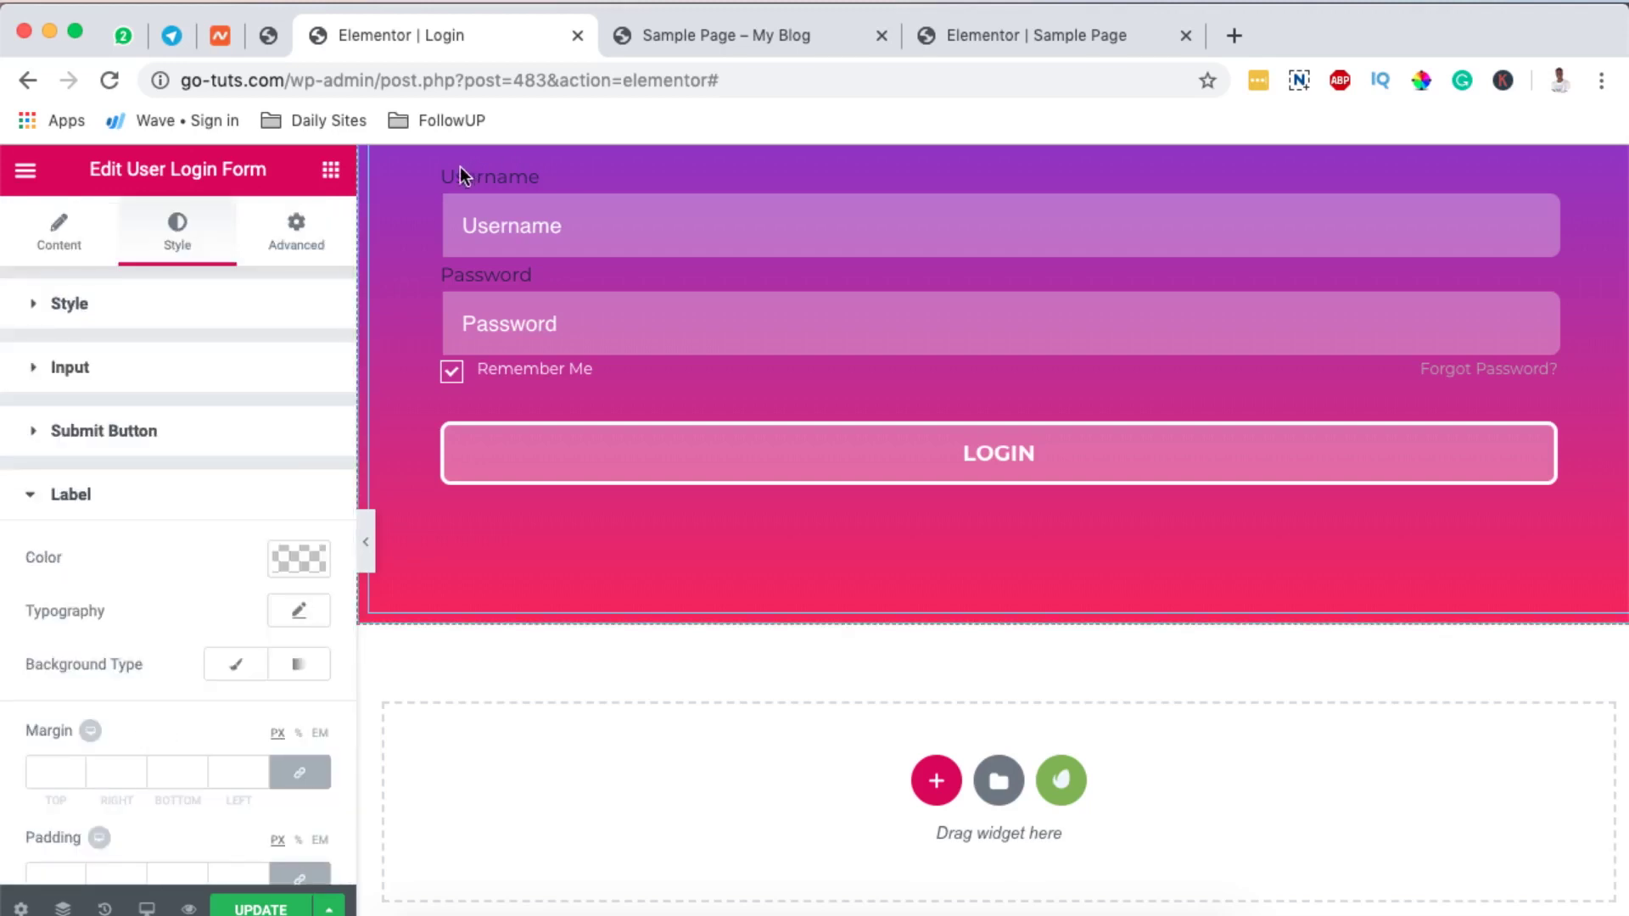
click(292, 611)
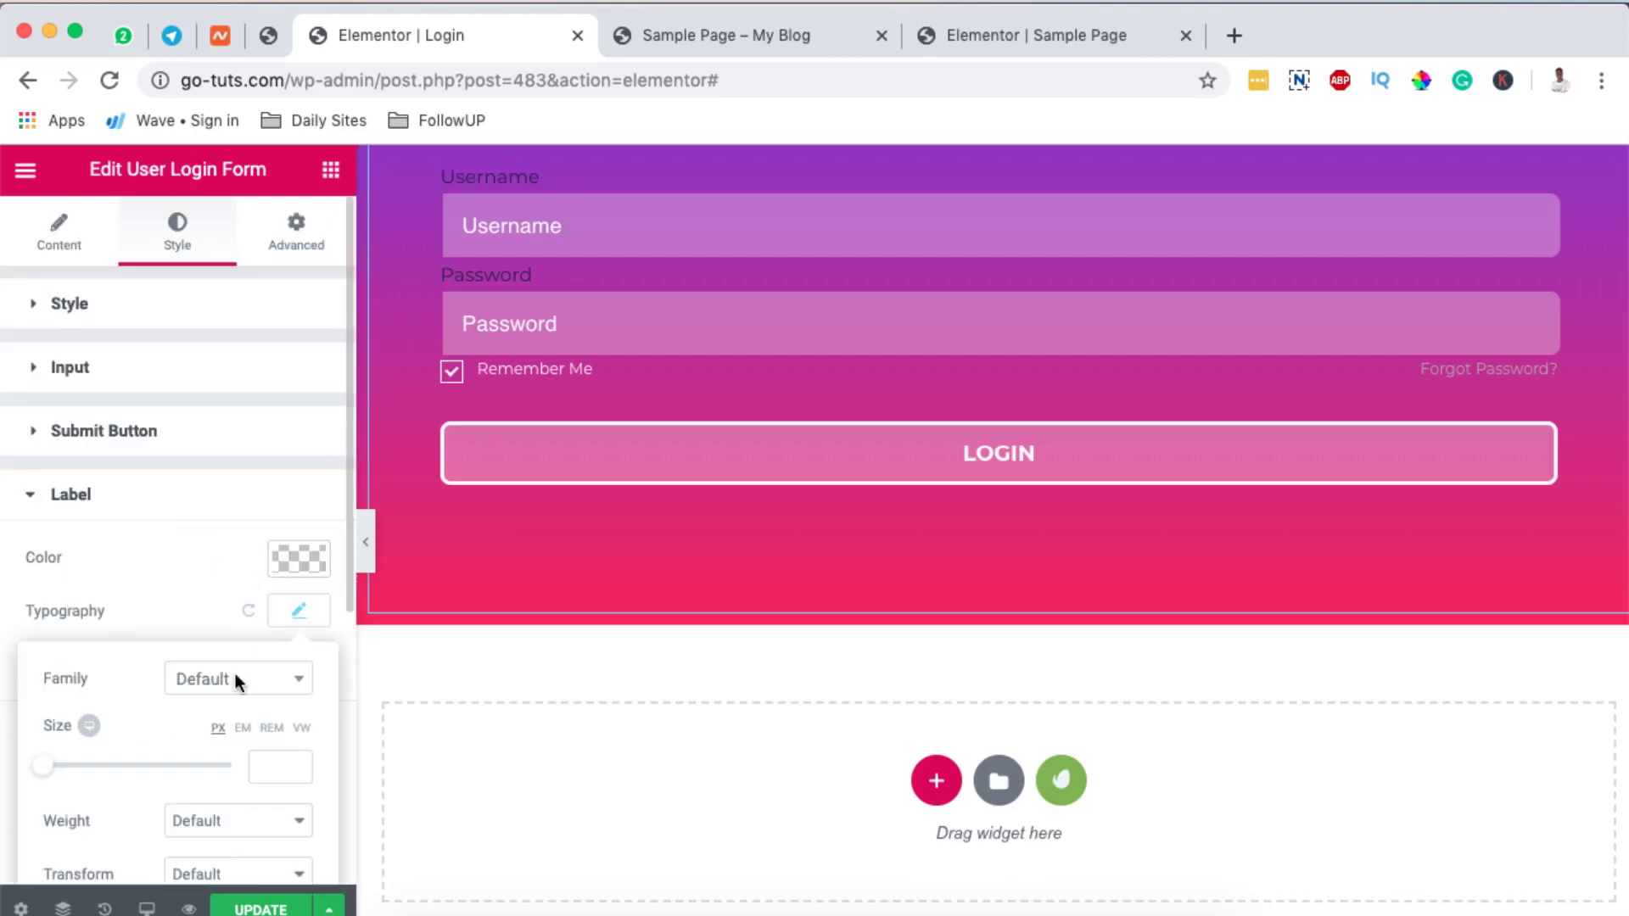
drag(49, 769, 68, 773)
click(298, 557)
drag(22, 617, 11, 586)
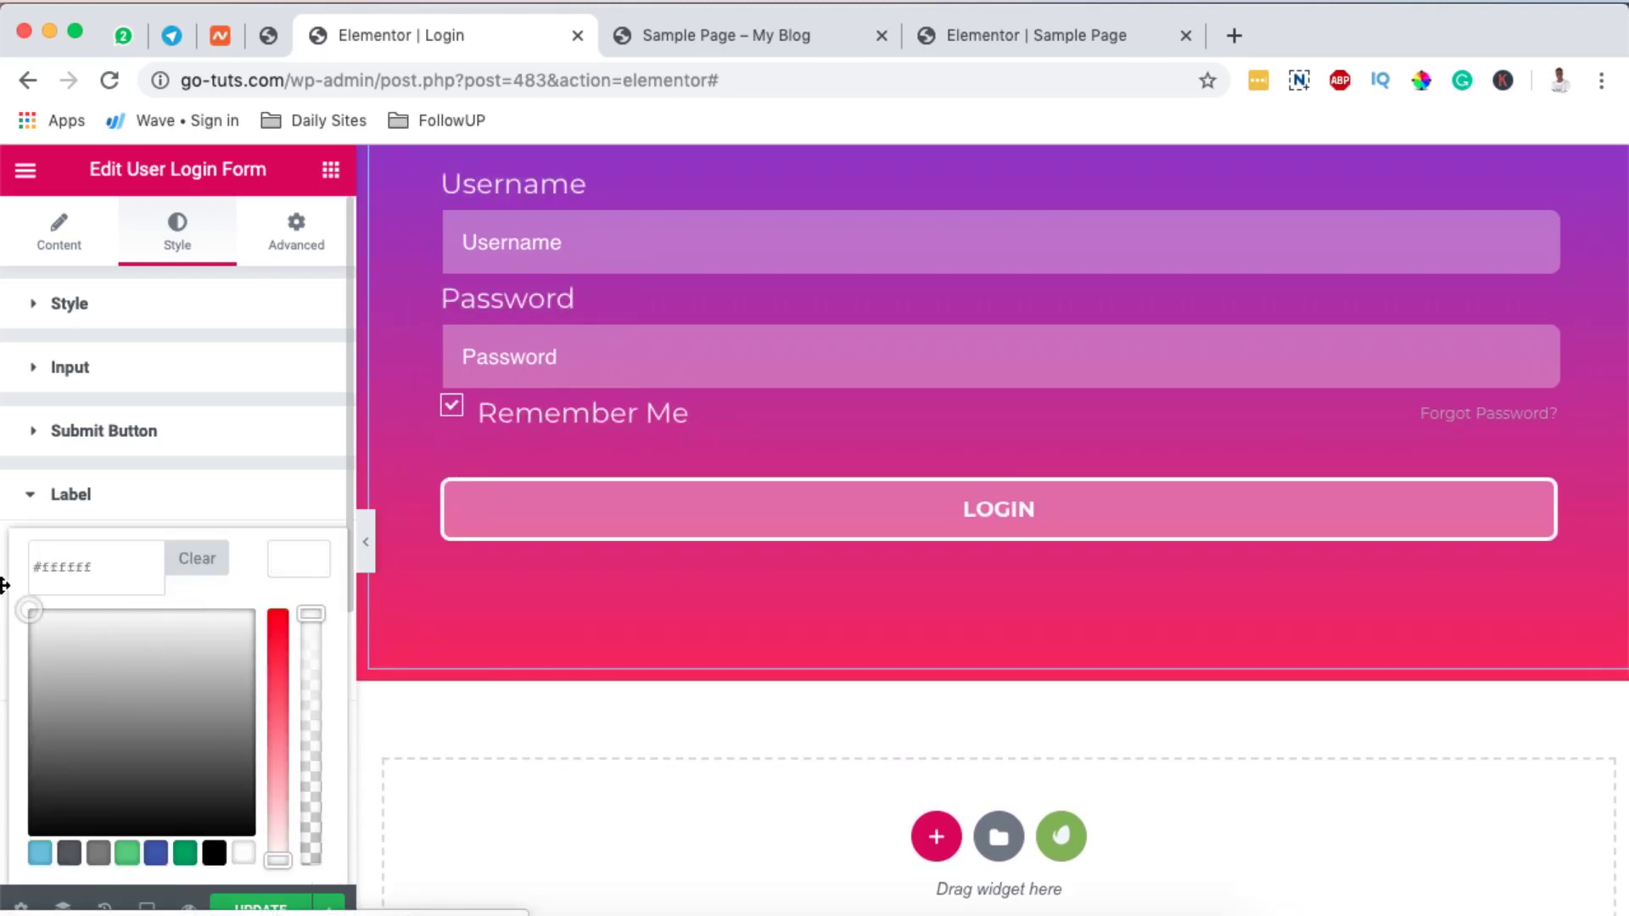
click(10, 587)
click(310, 563)
scroll(833, 413, up, 3)
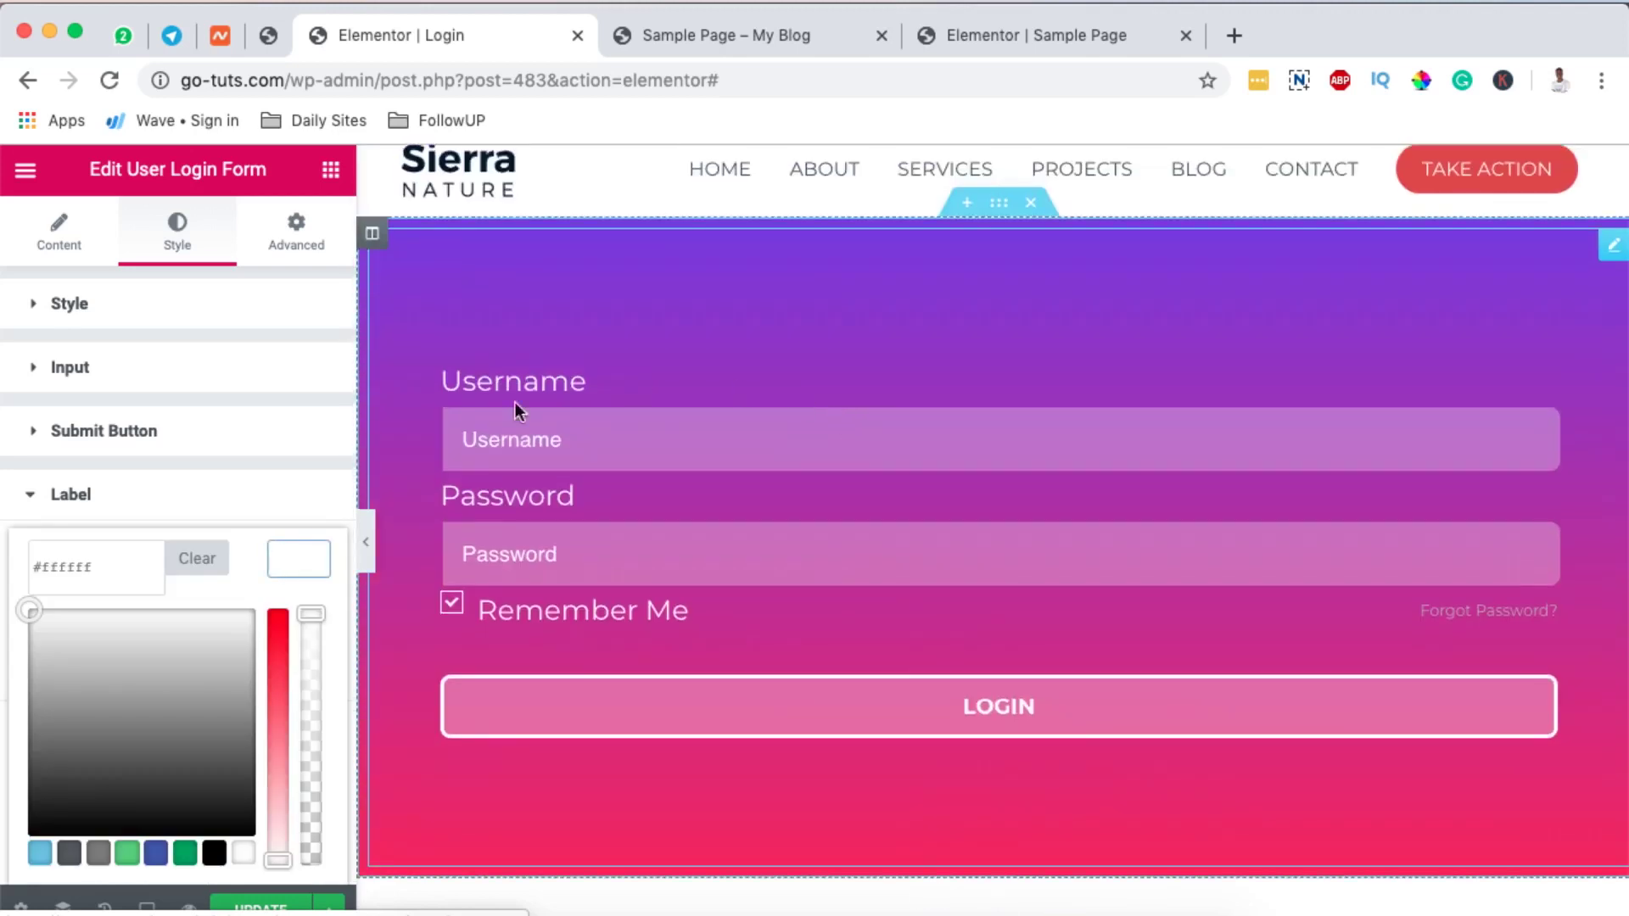
click(292, 562)
scroll(562, 692, down, 3)
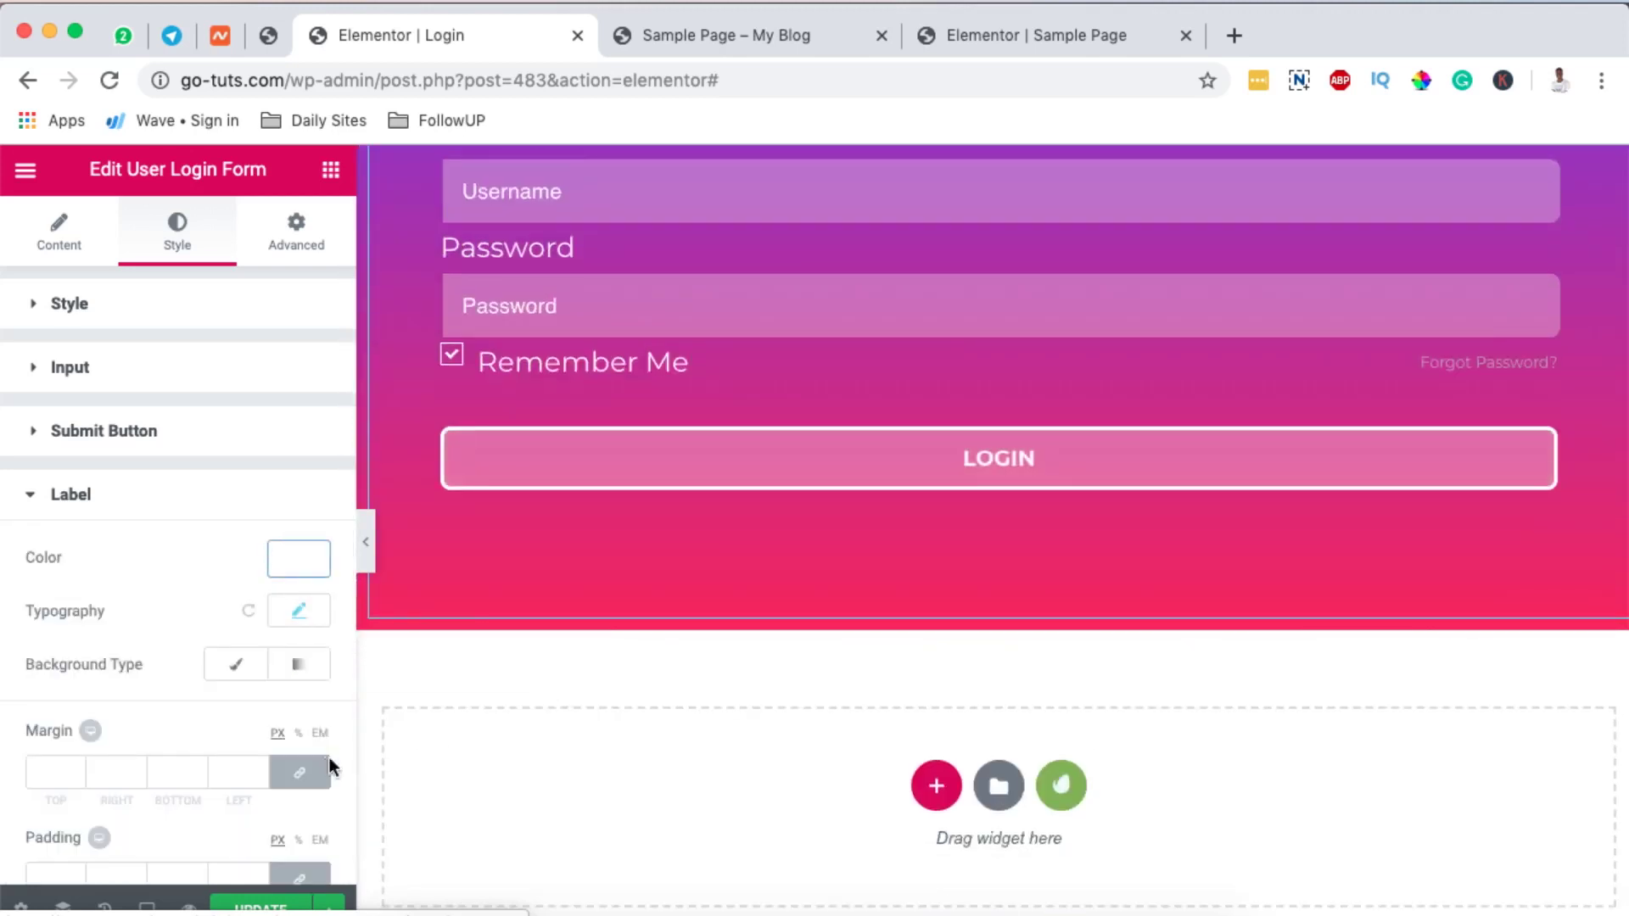
scroll(212, 751, down, 5)
scroll(212, 748, up, 5)
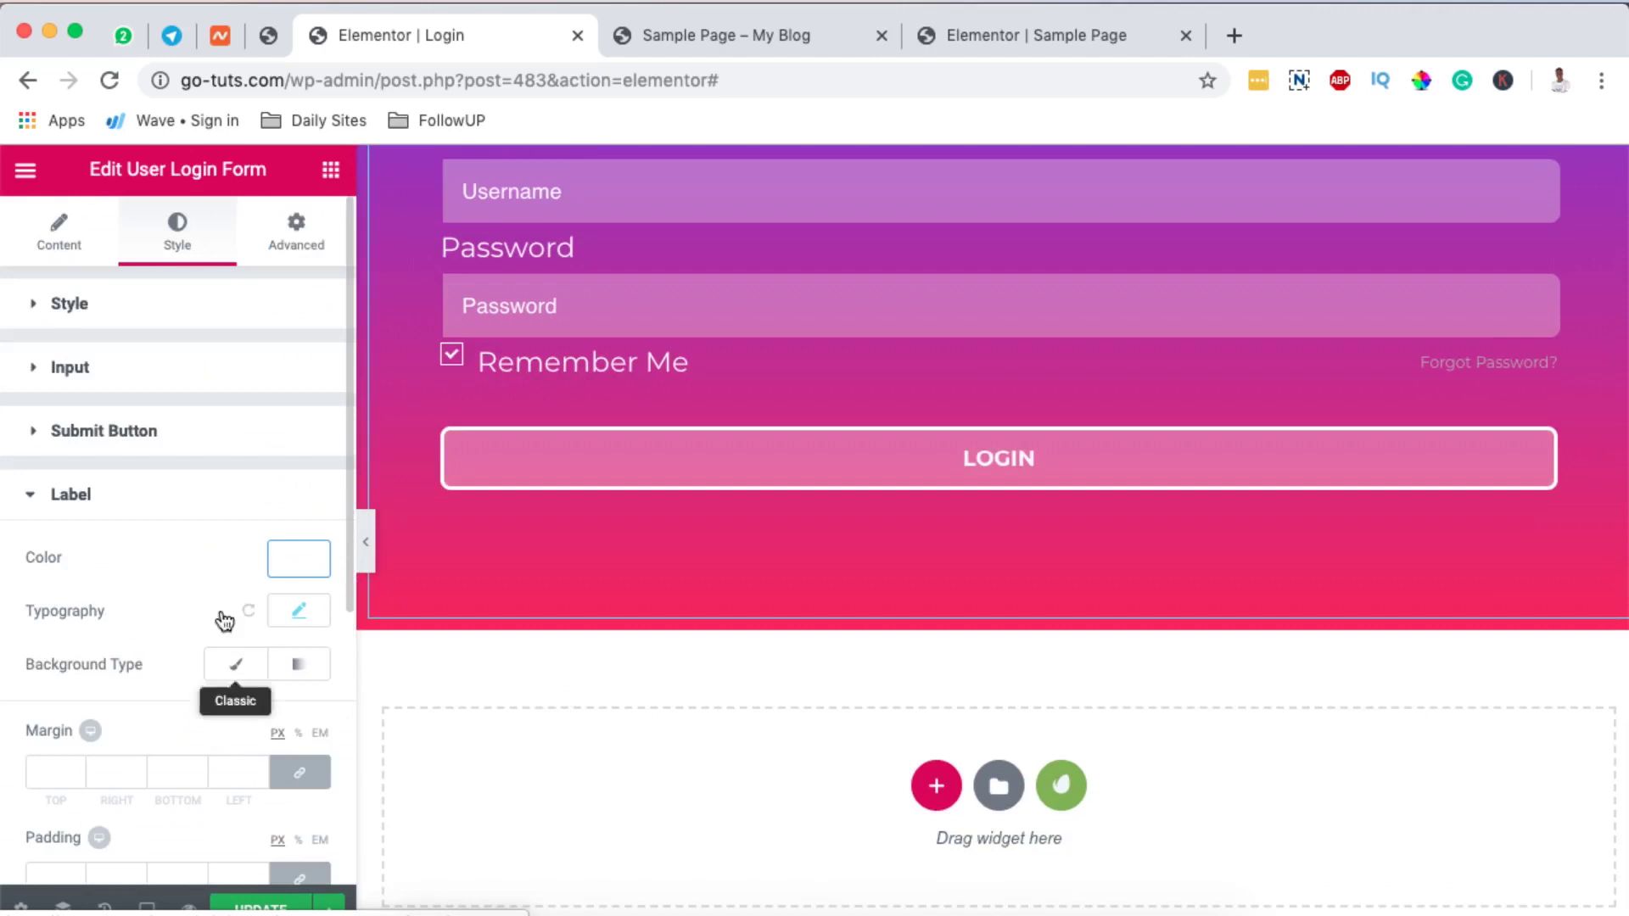
Review the login form's Advanced tab, then save the Login page with UPDATE
click(299, 246)
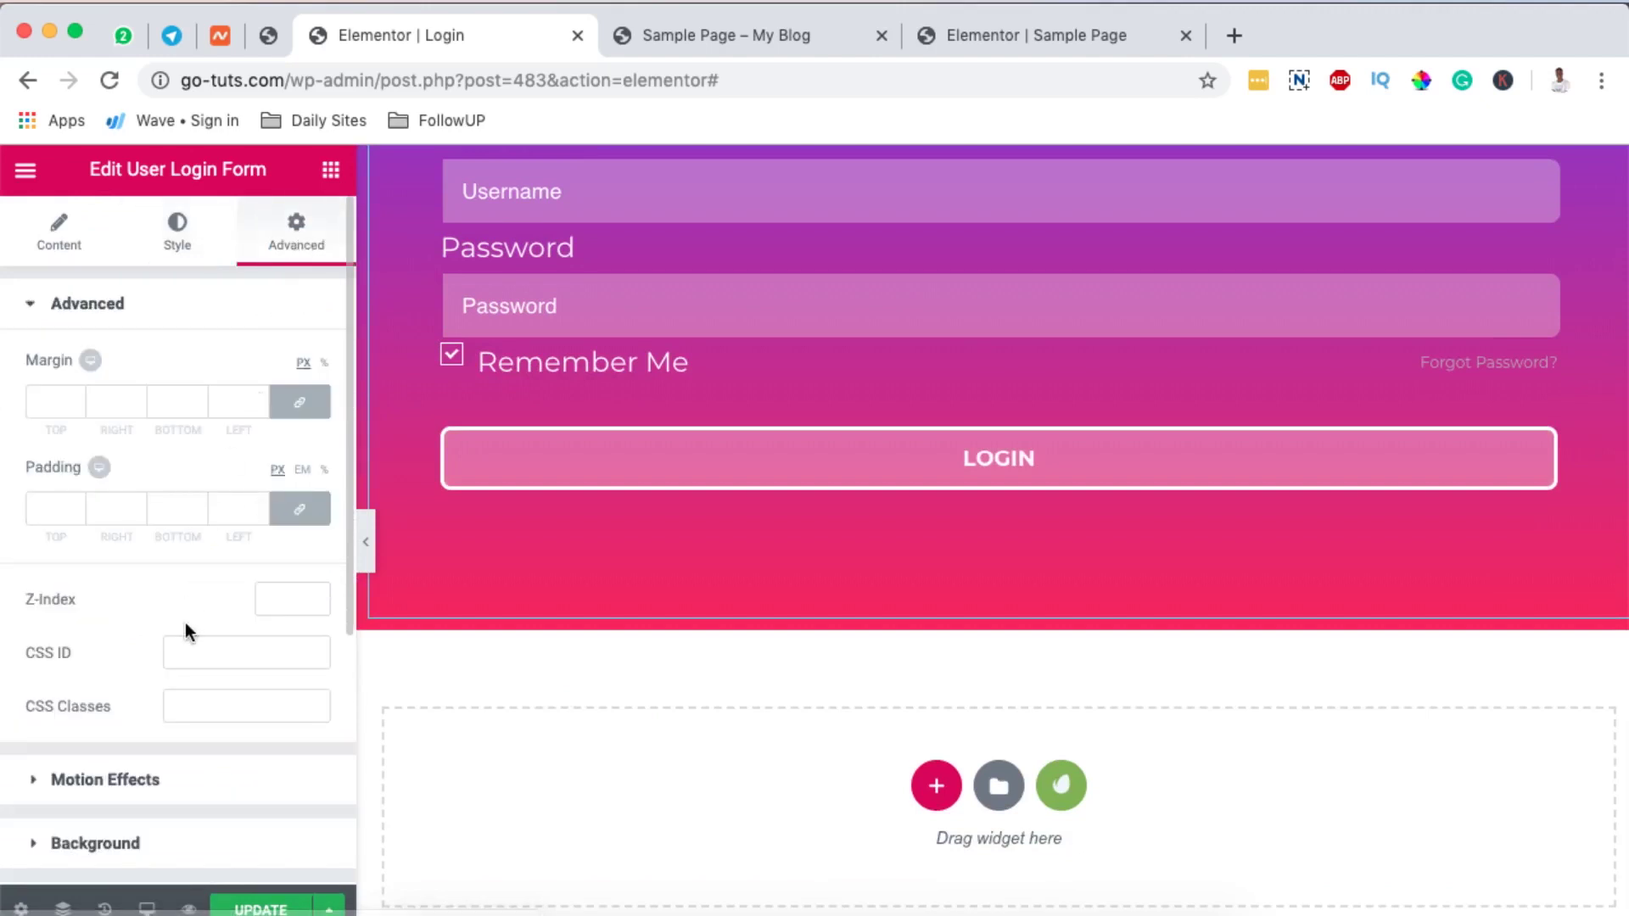
scroll(148, 813, down, 5)
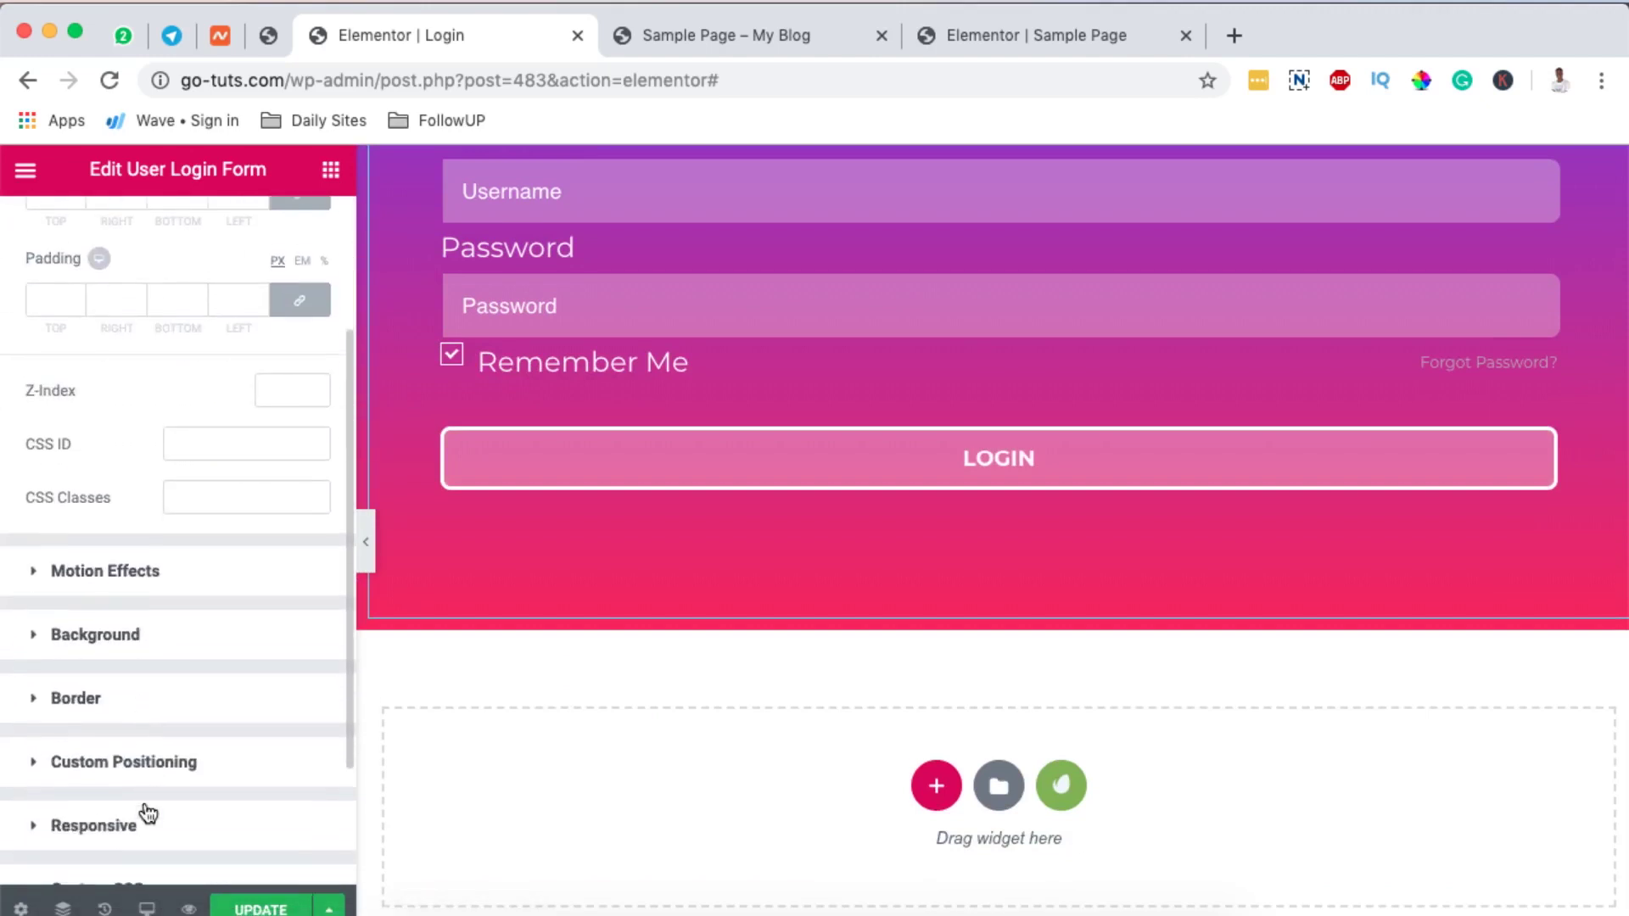
scroll(148, 813, up, 5)
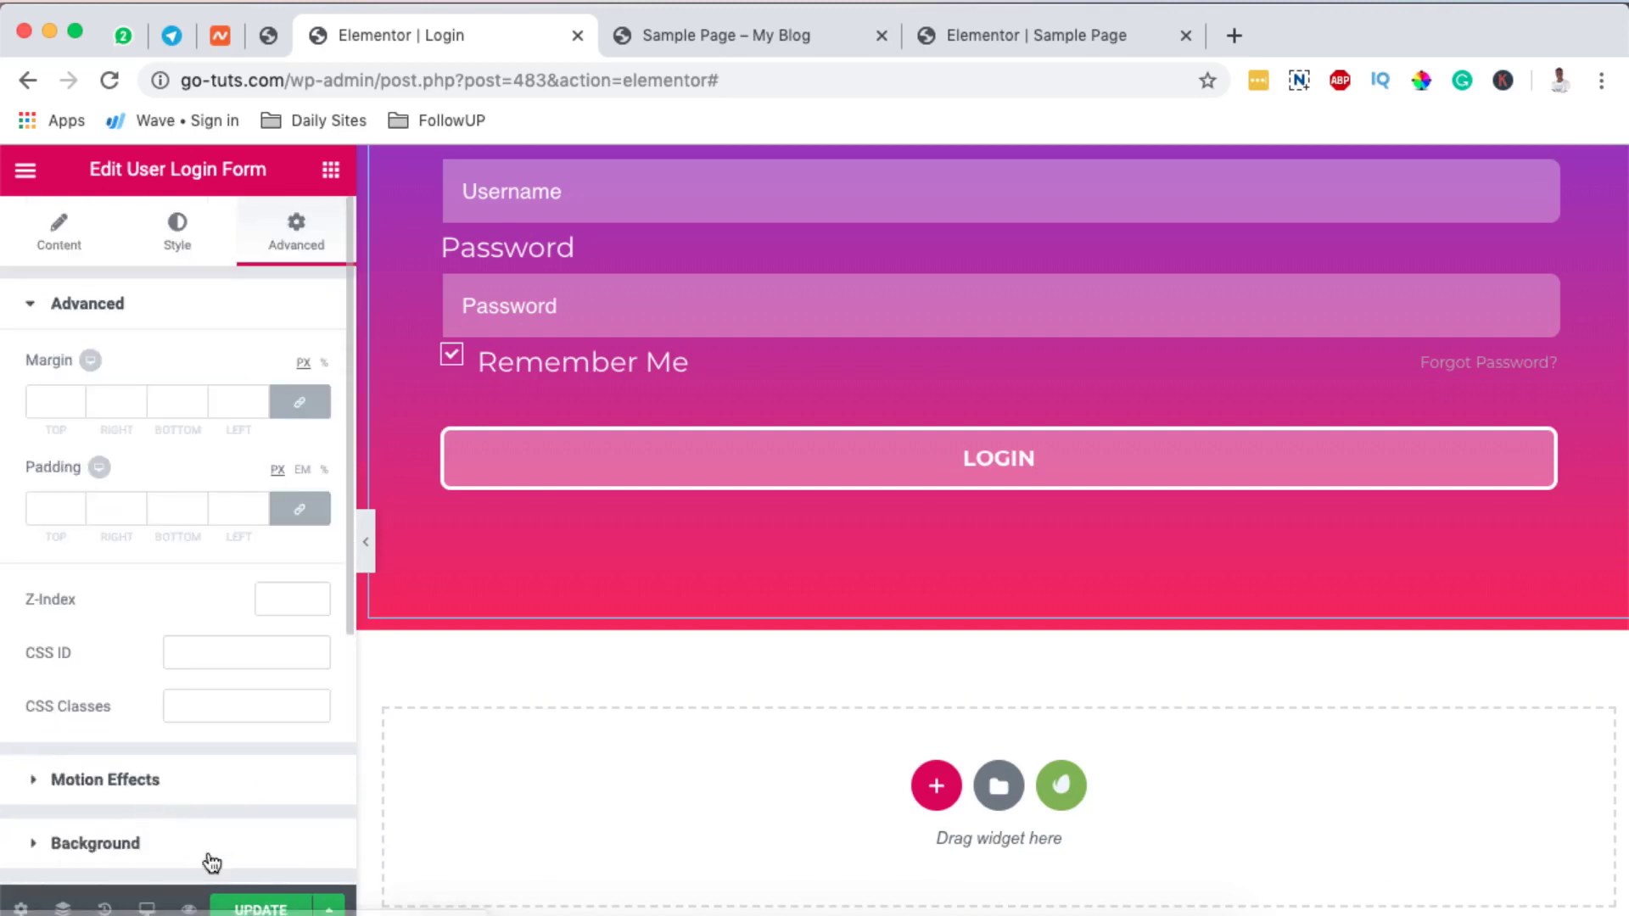
click(263, 907)
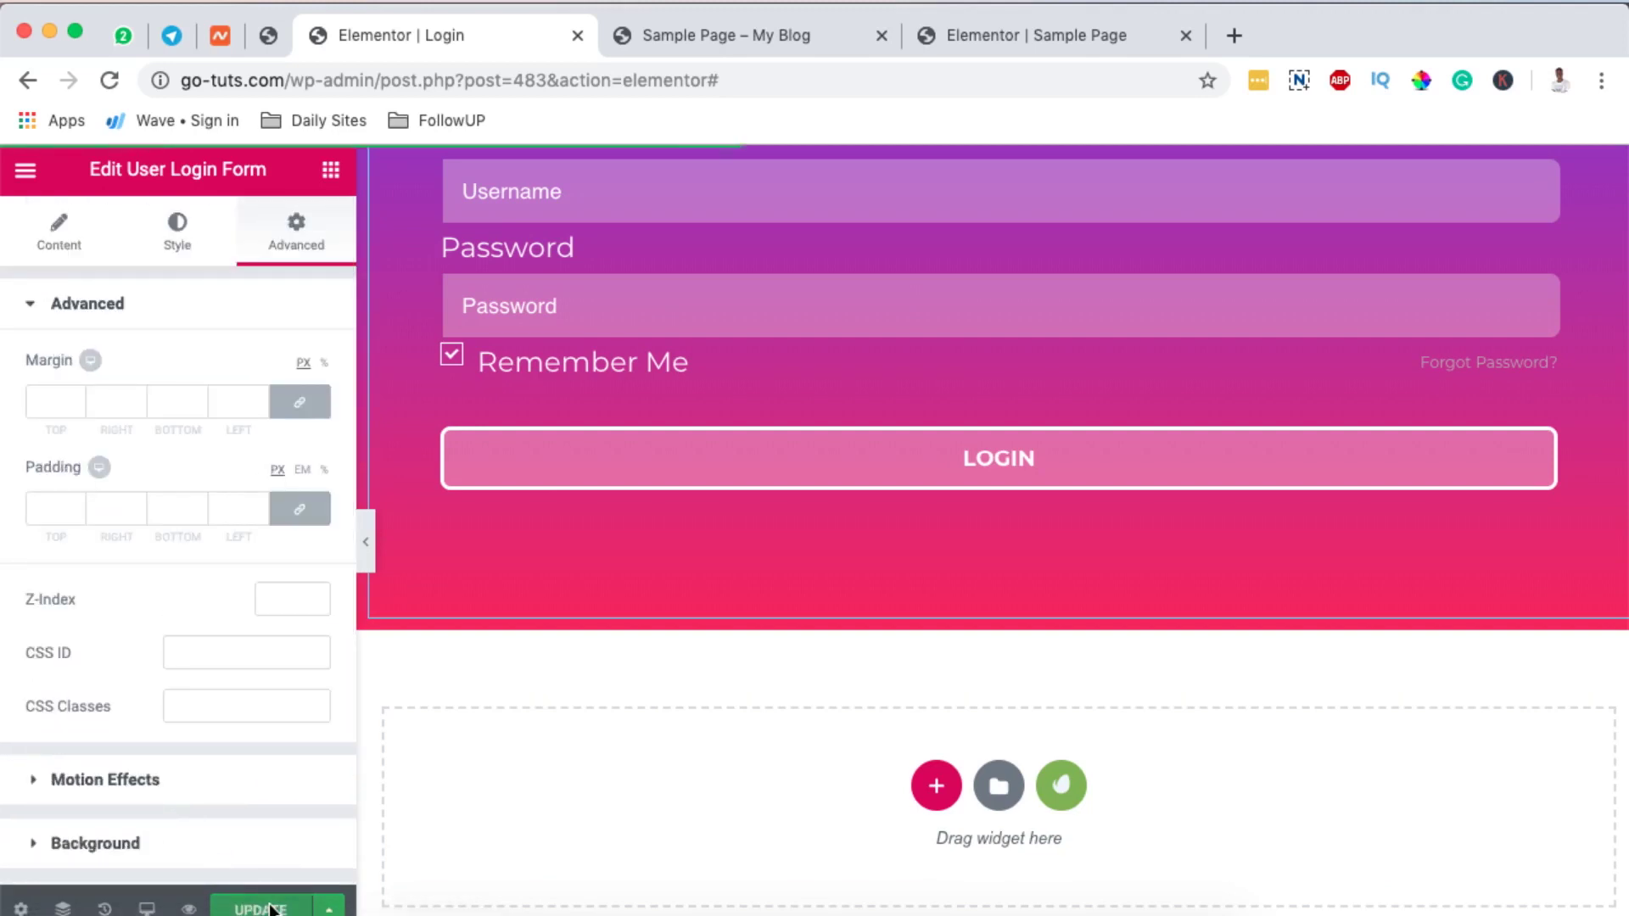
scroll(651, 533, up, 3)
scroll(650, 540, up, 1)
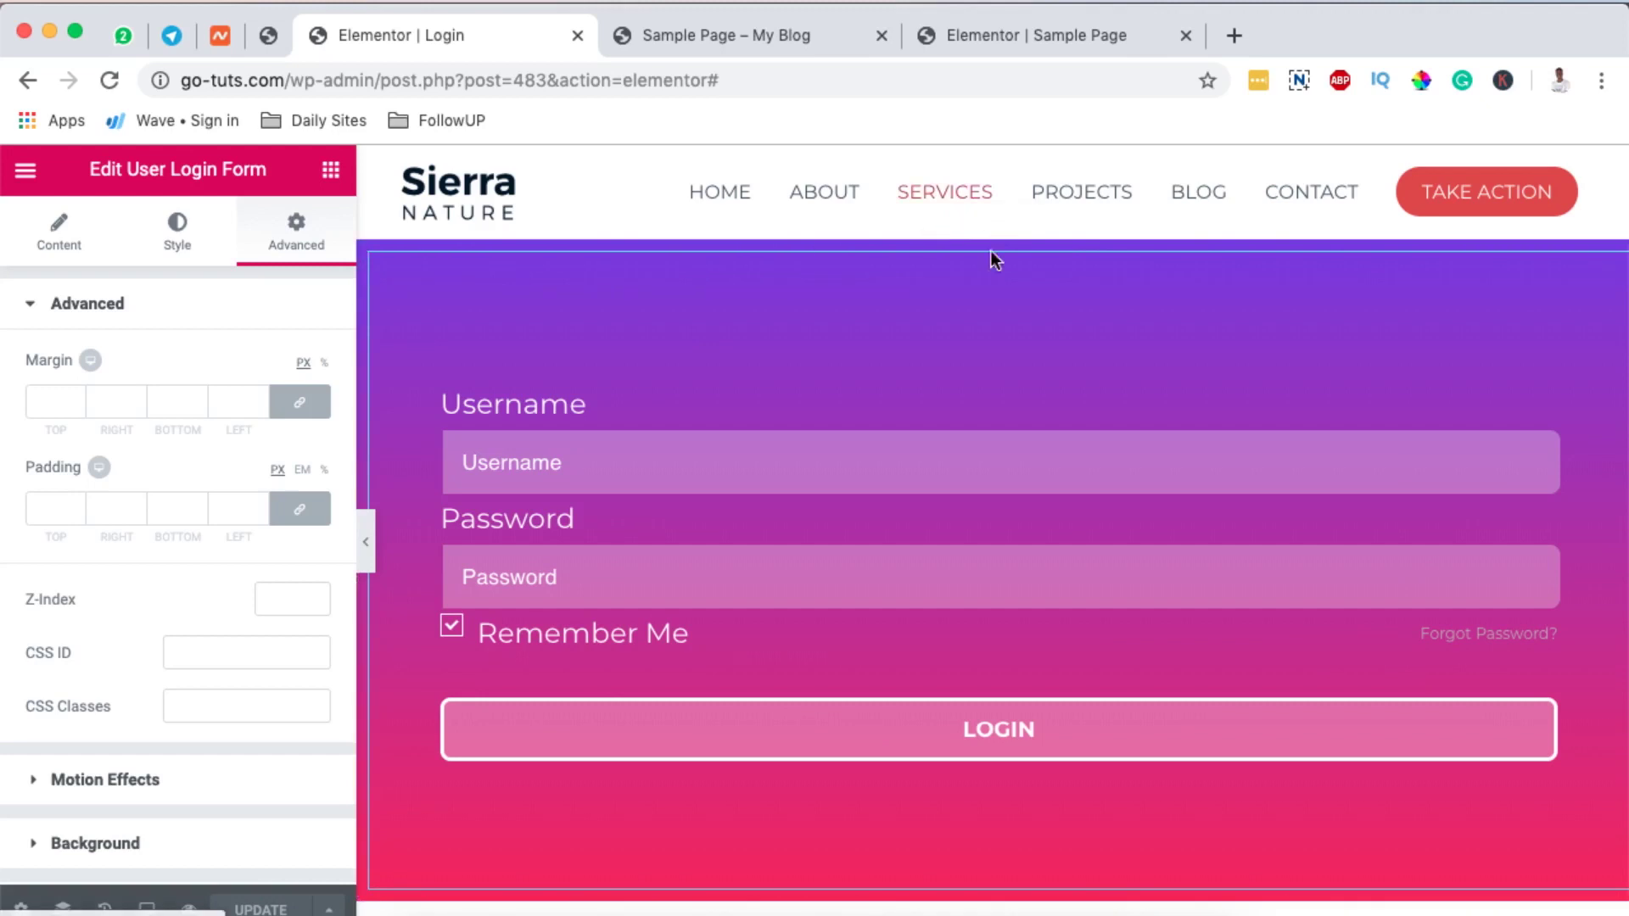
Select the gradient section and narrow its content width to 631 px
click(999, 225)
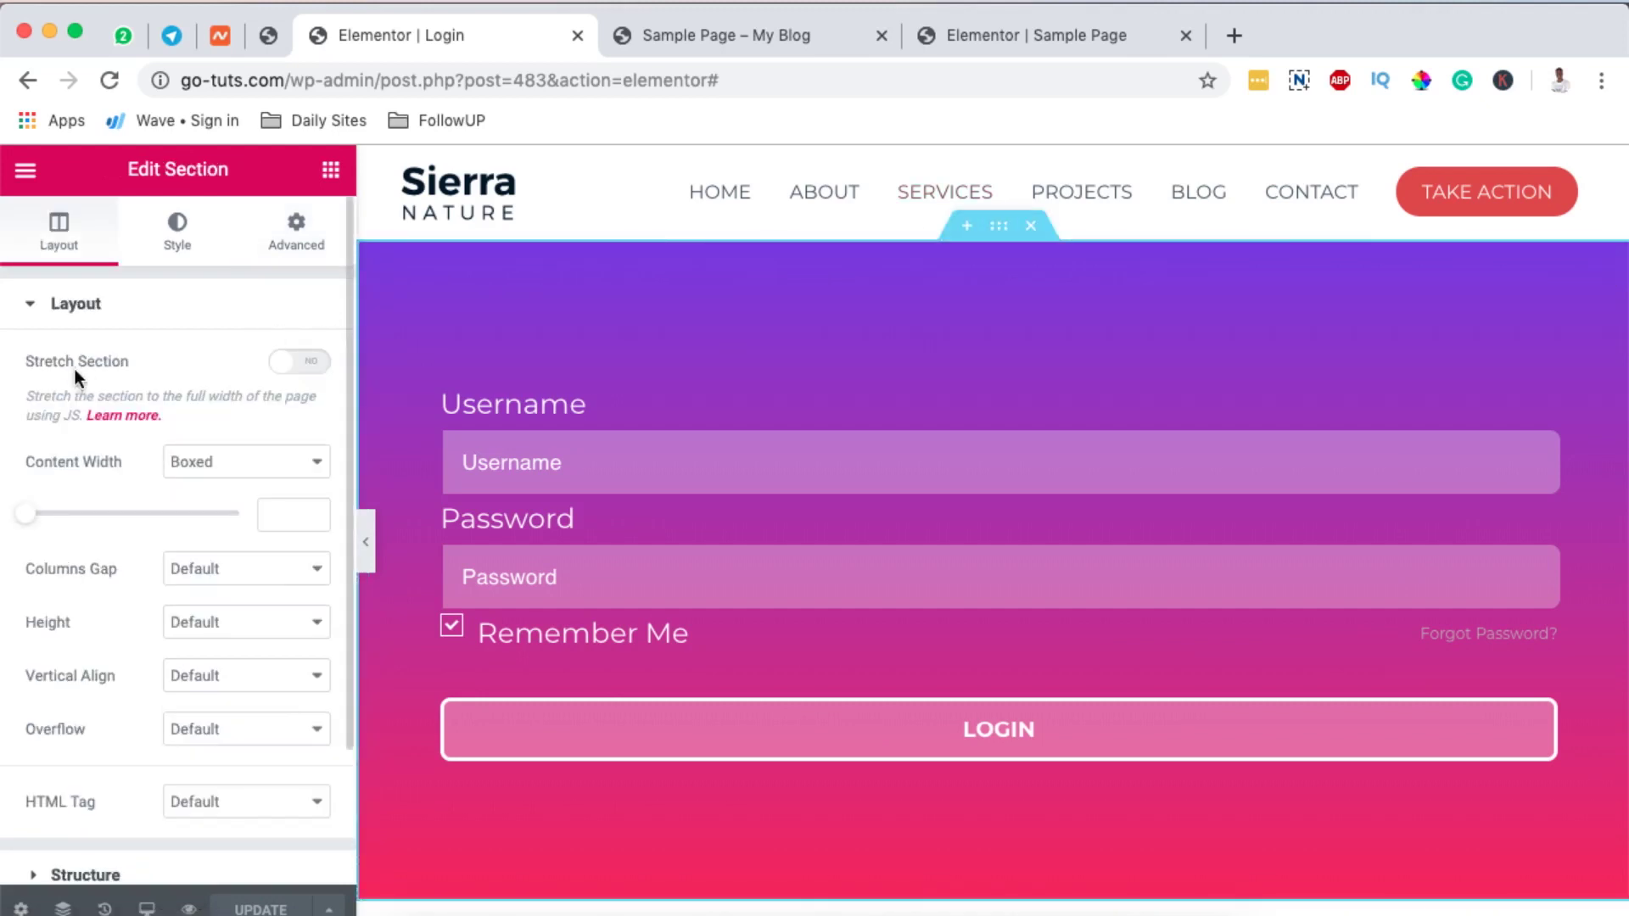
mouse_move(34, 522)
mouse_down()
mouse_move(77, 519)
mouse_move(55, 526)
mouse_up()
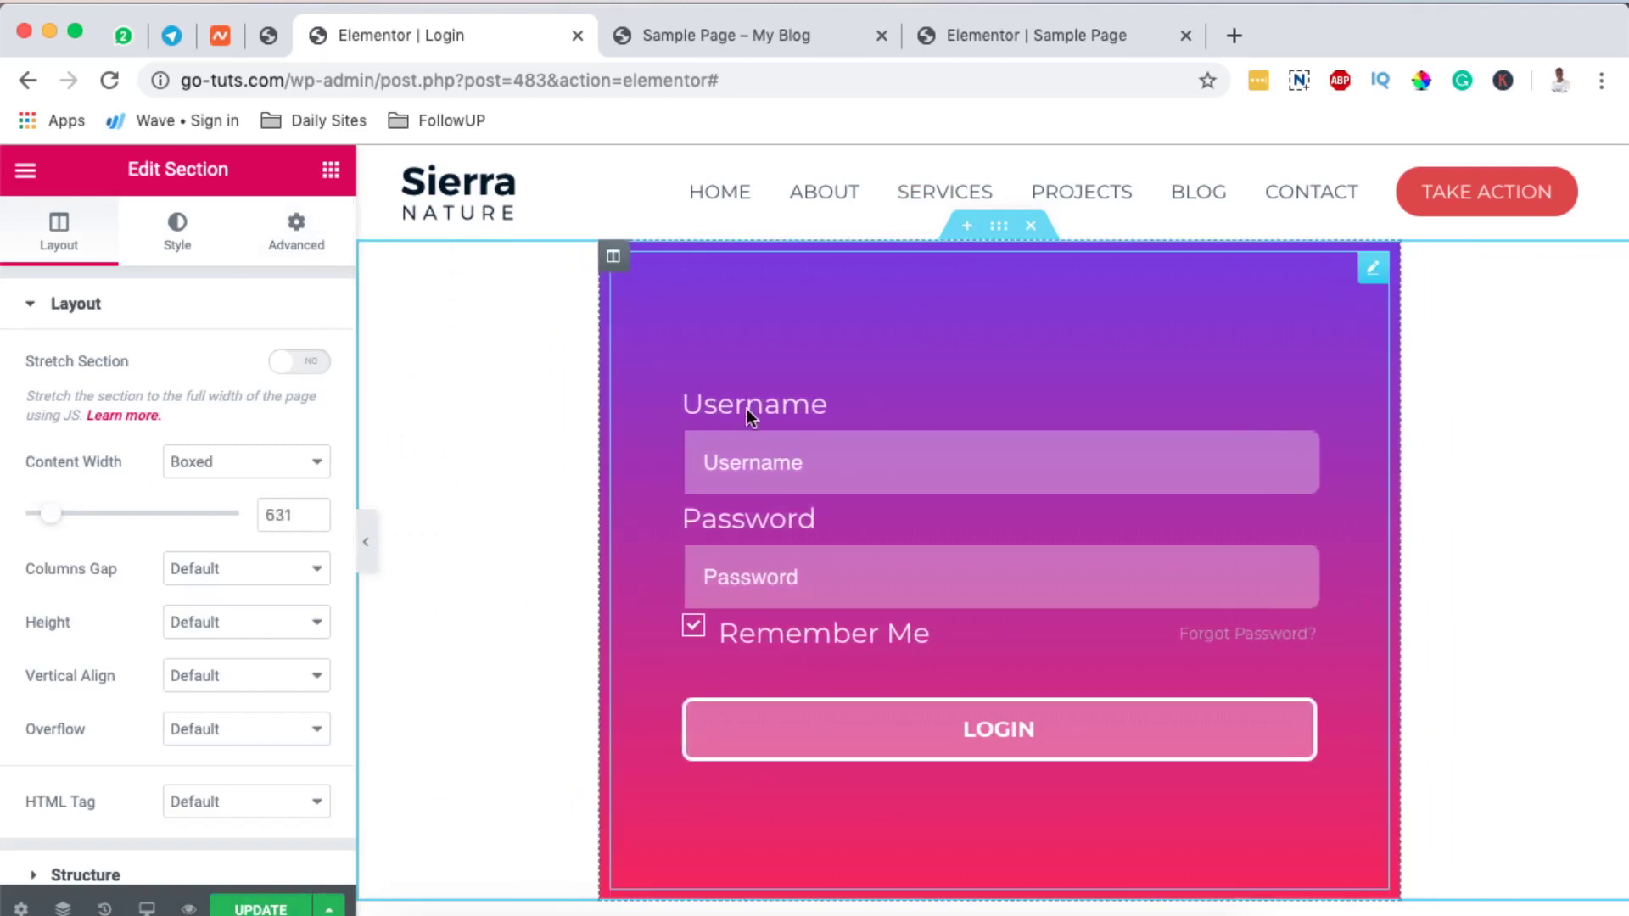
scroll(746, 409, down, 3)
scroll(746, 409, up, 3)
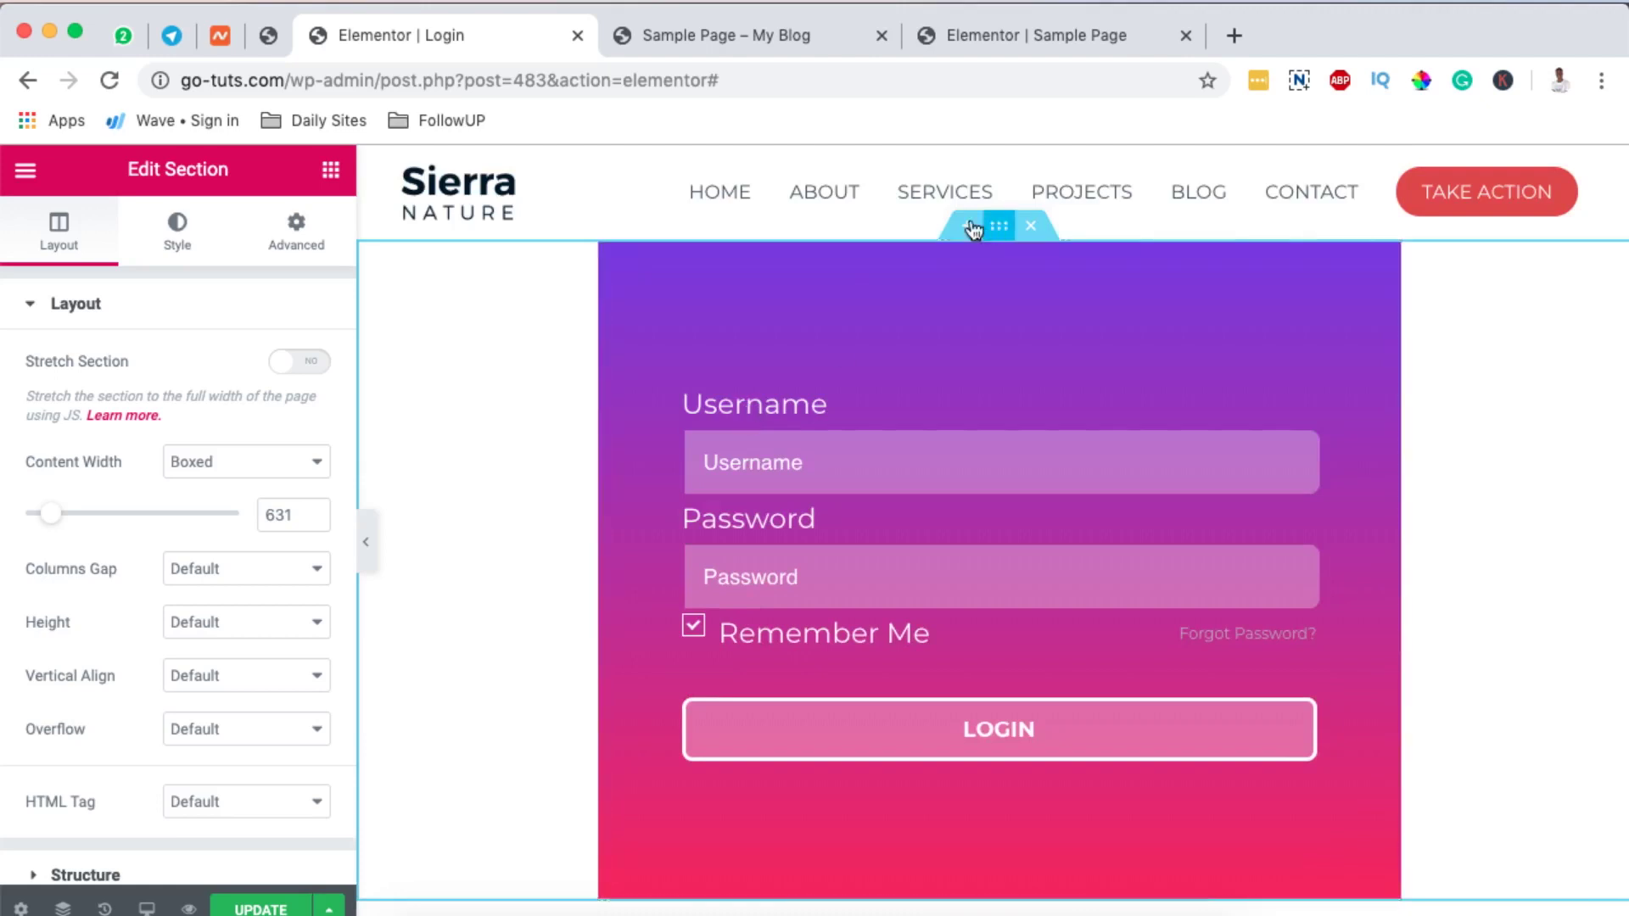
Give the section 100 px top and bottom margins and save with UPDATE
click(304, 245)
text(1)
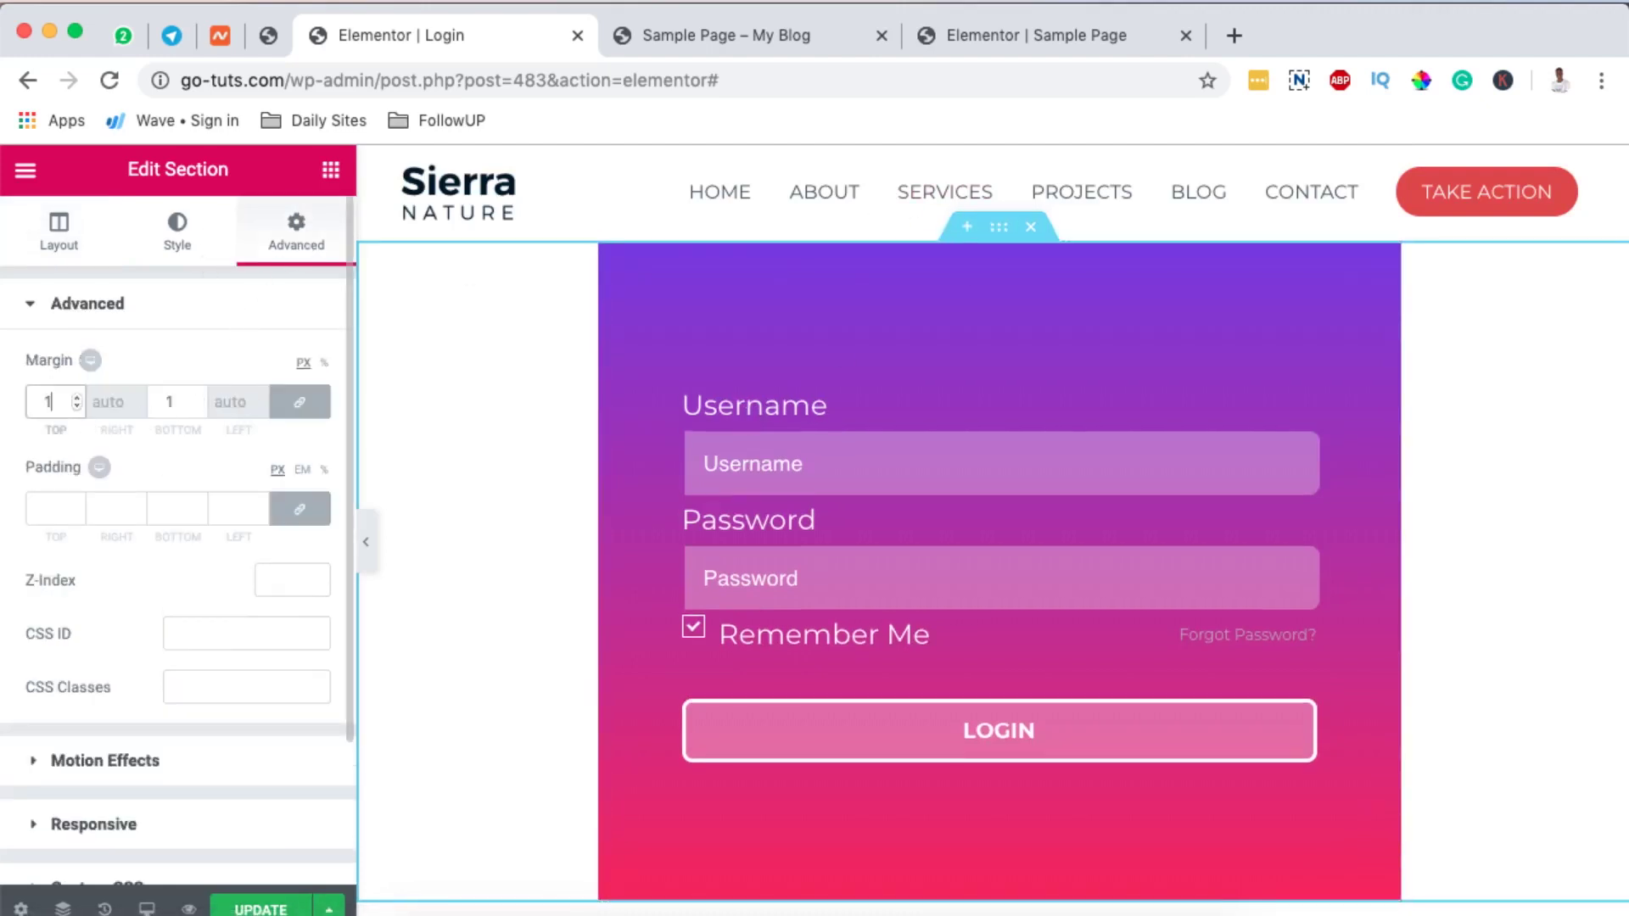
text(00)
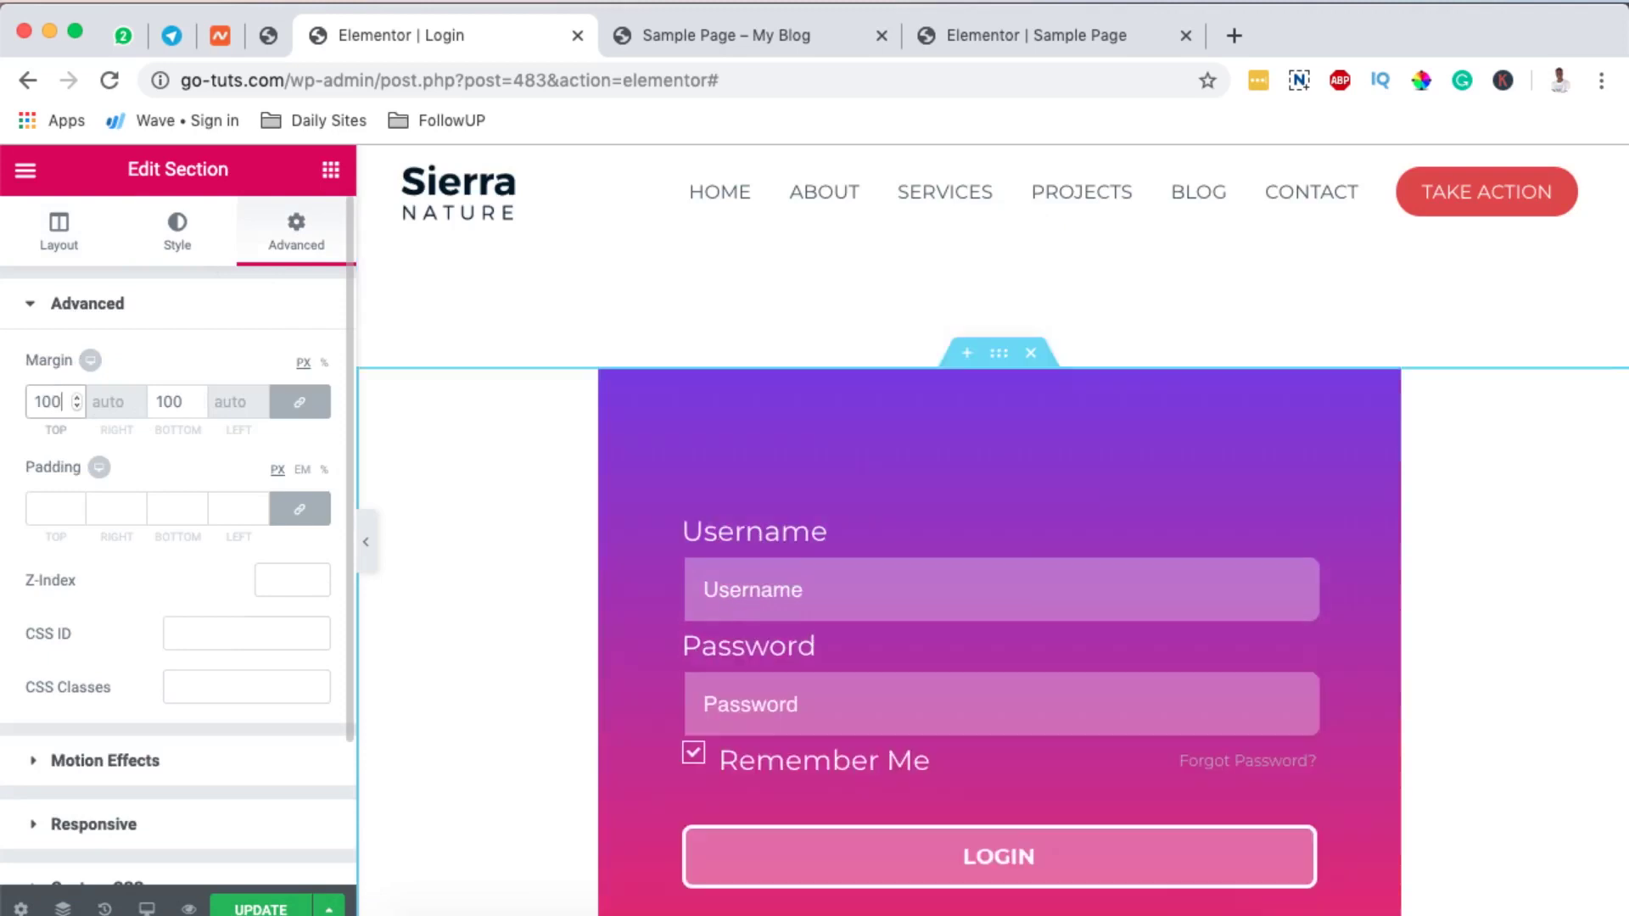
scroll(567, 608, down, 6)
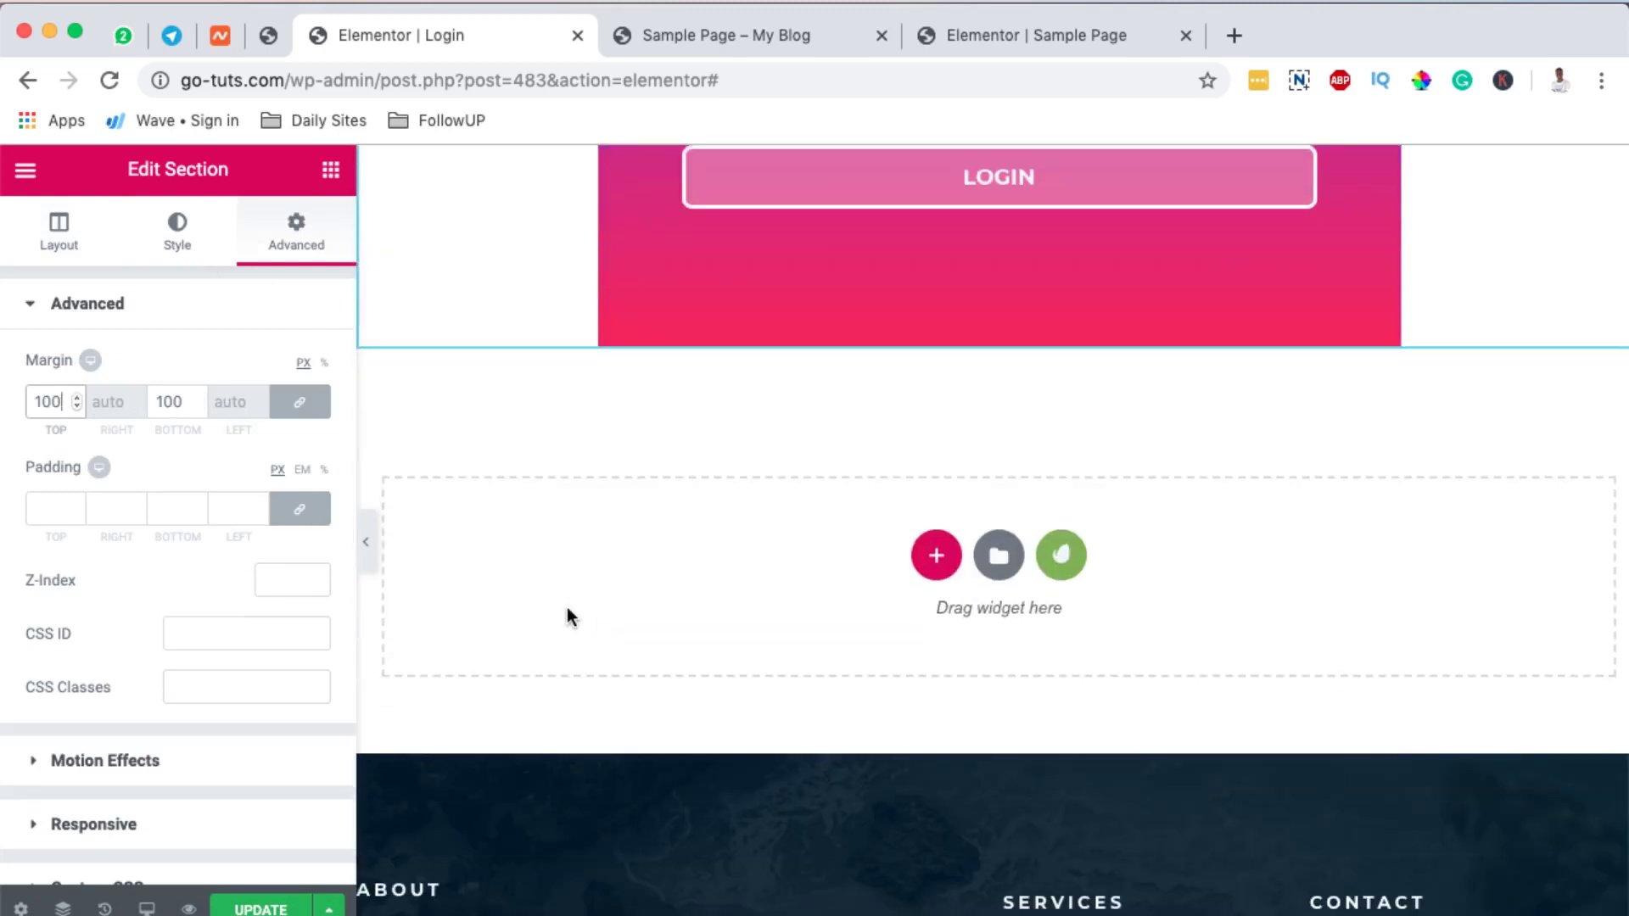
scroll(567, 608, up, 2)
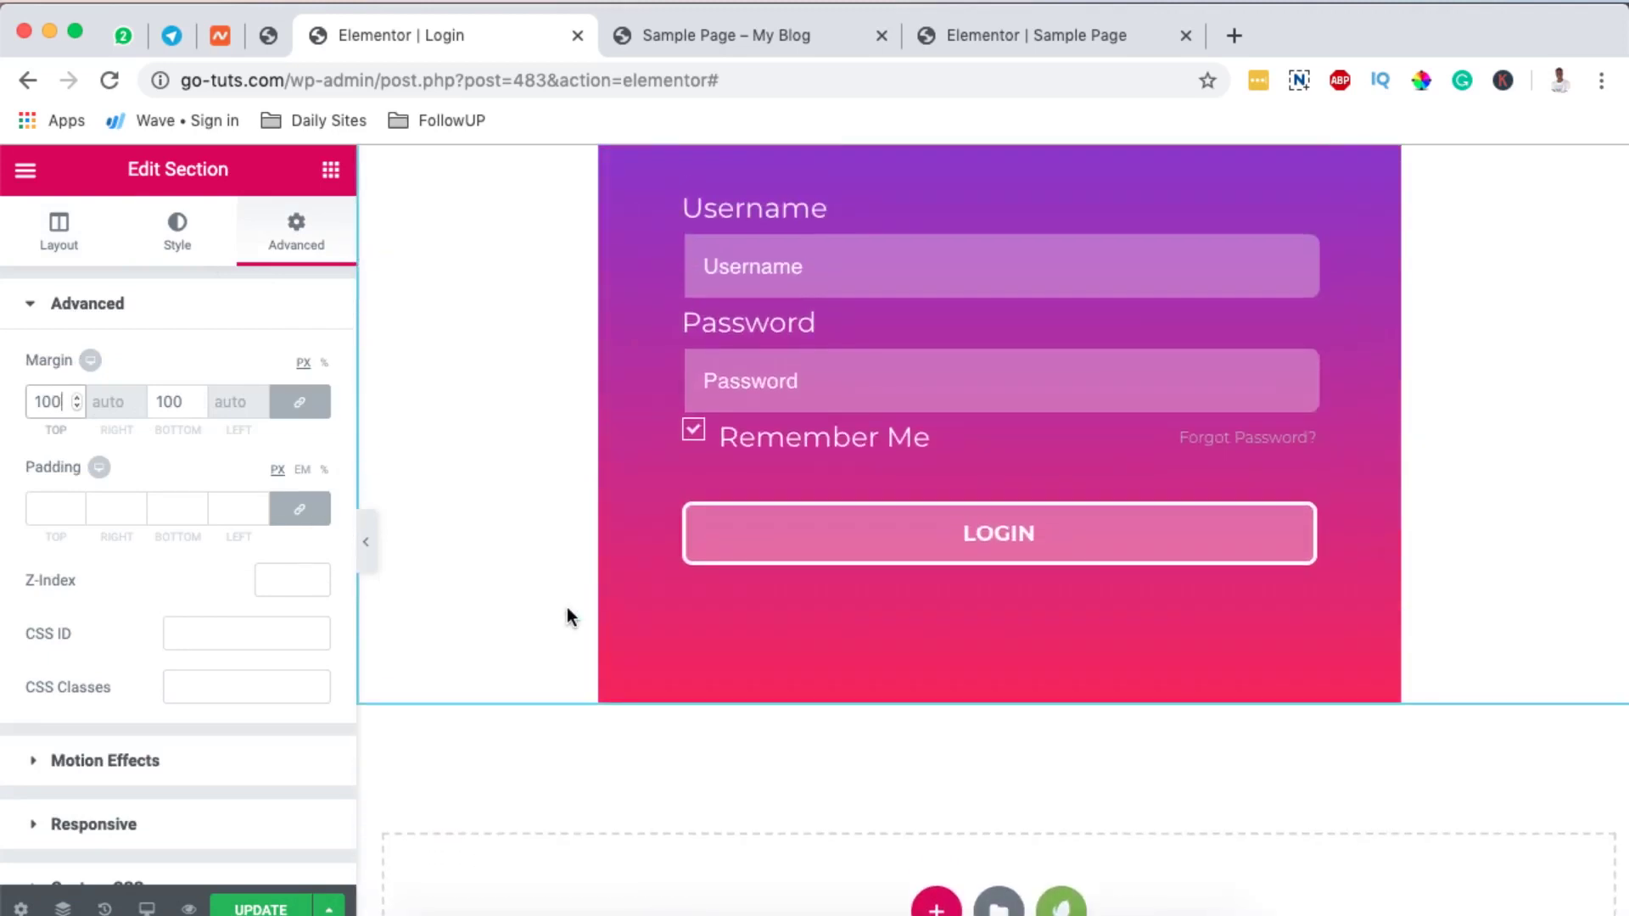
click(235, 908)
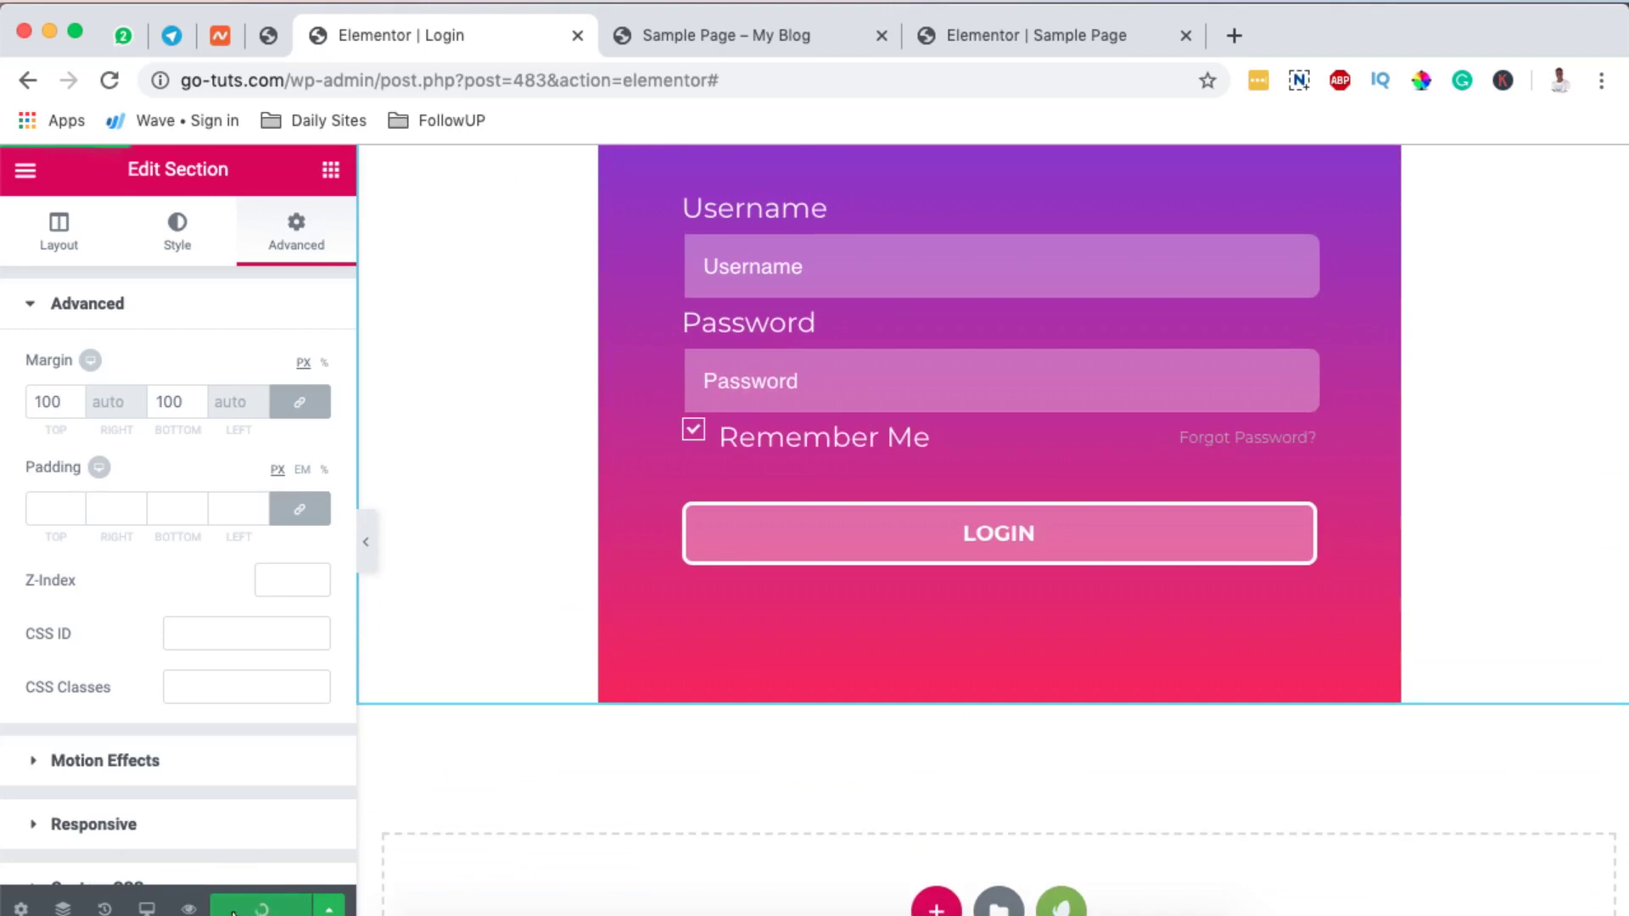
Go from the HTMega Addons settings to the All Pages list in WordPress admin
click(262, 51)
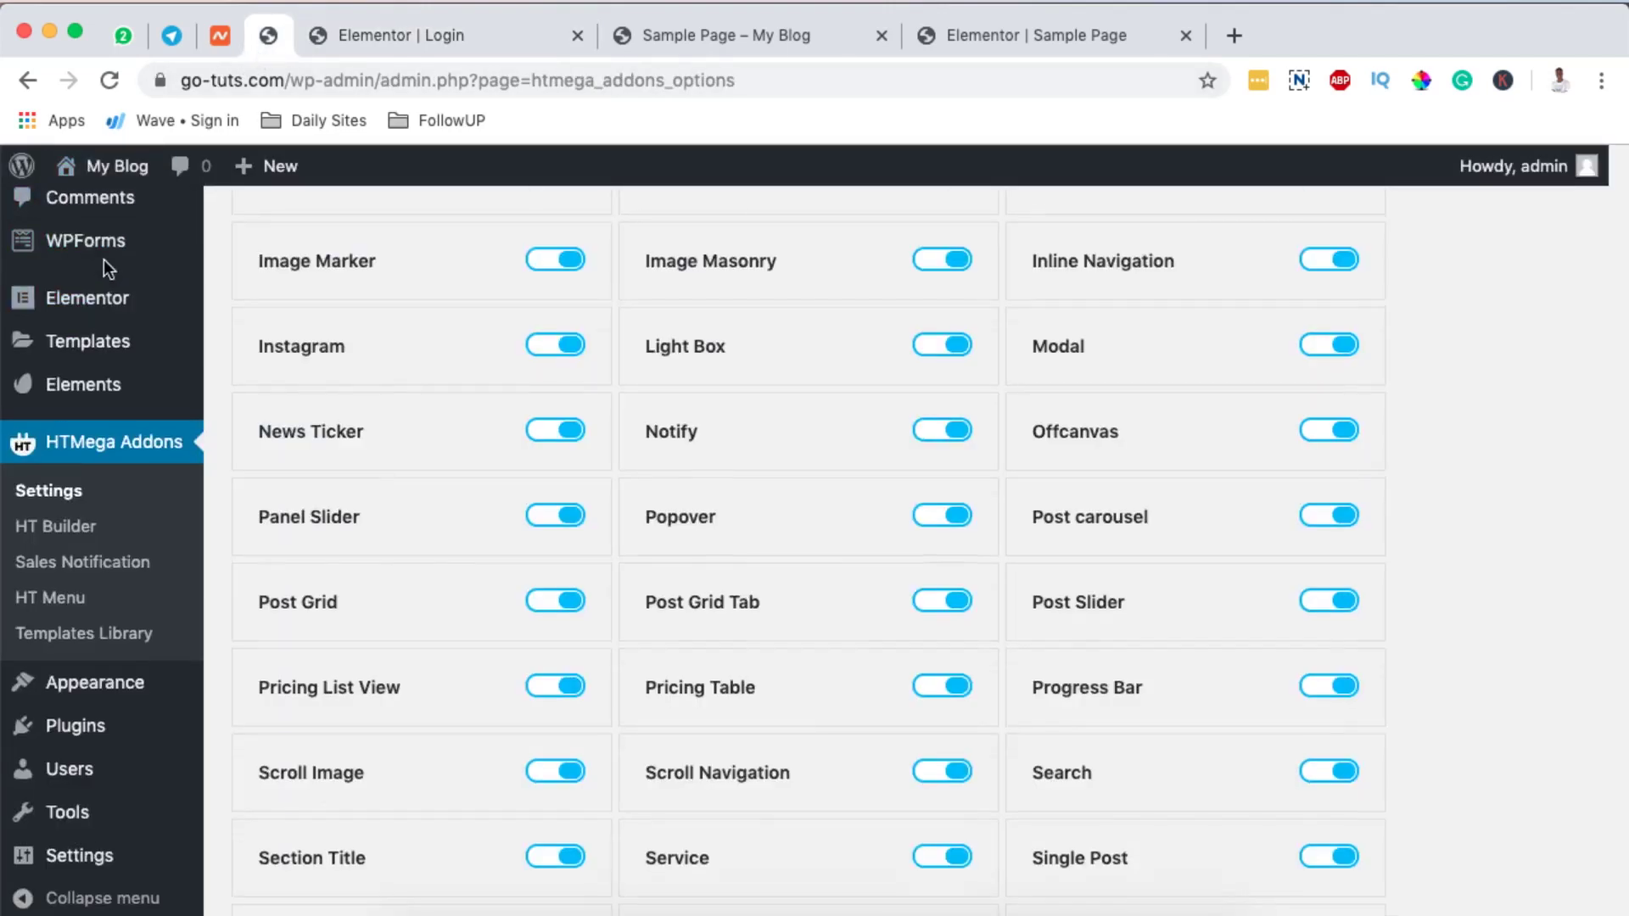
scroll(97, 280, up, 4)
mouse_move(89, 301)
mouse_move(76, 368)
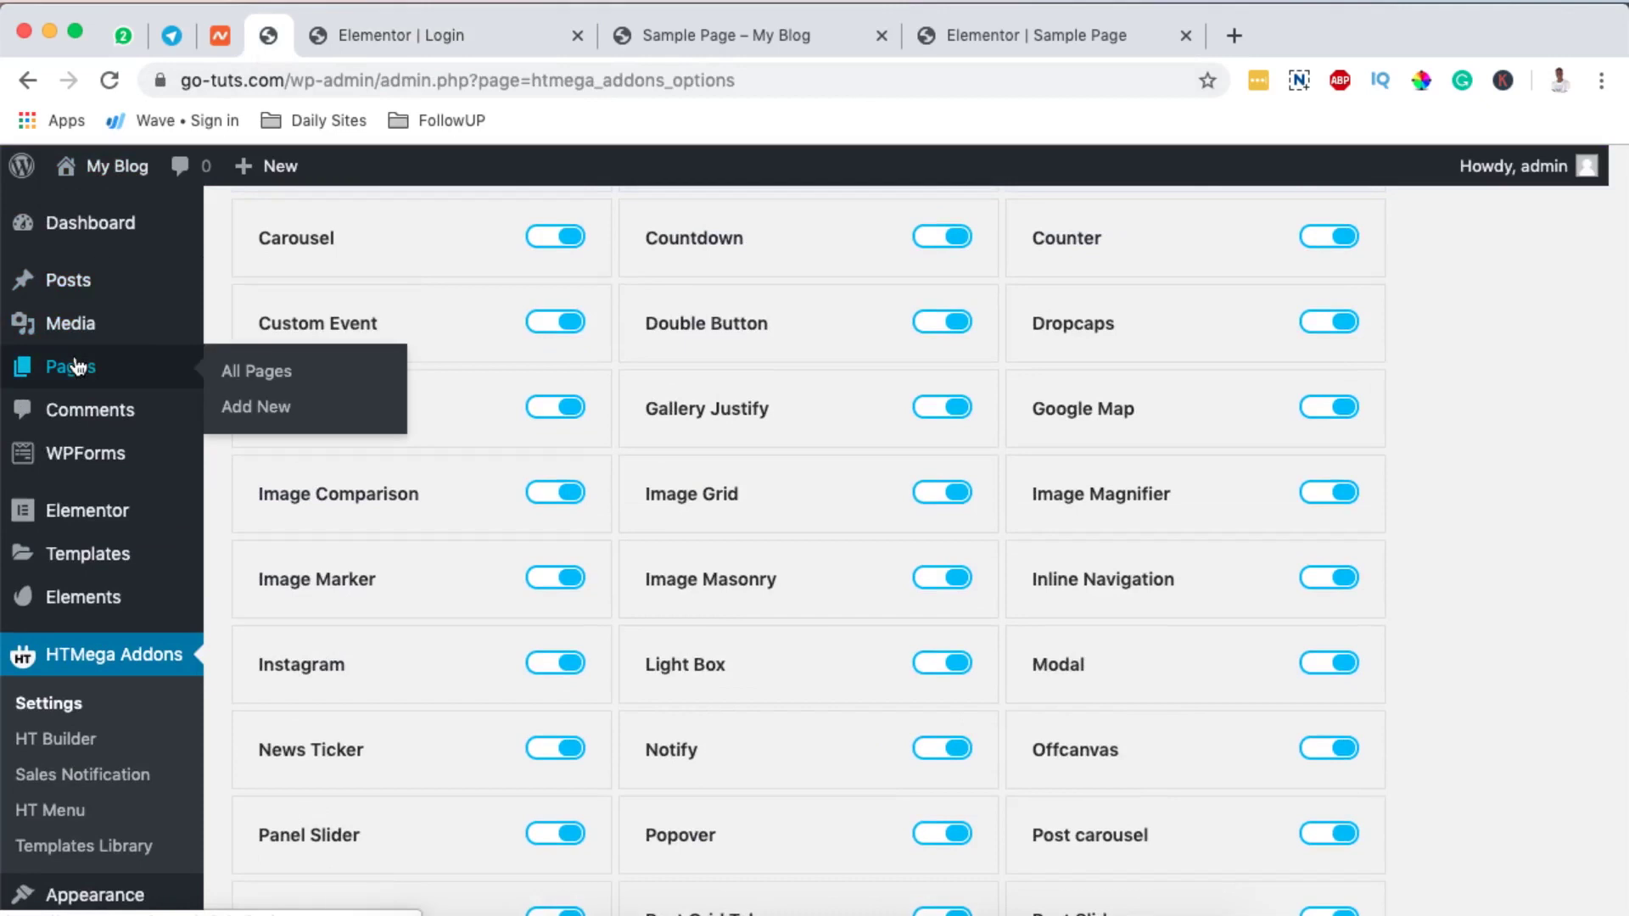
super+click(234, 371)
click(432, 18)
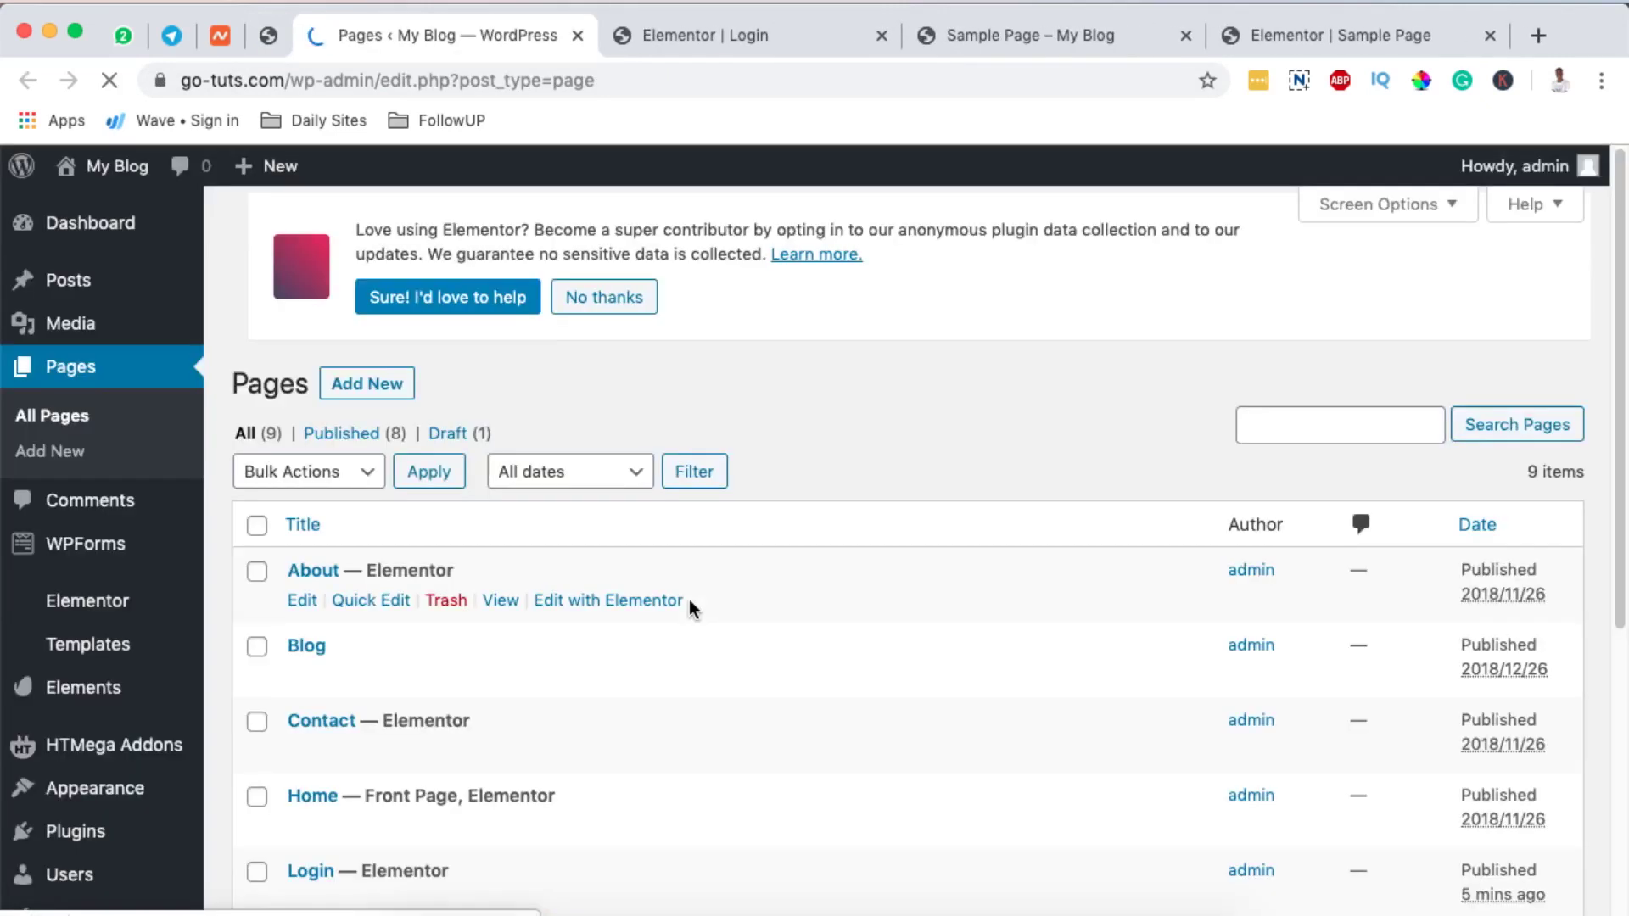
scroll(689, 599, down, 5)
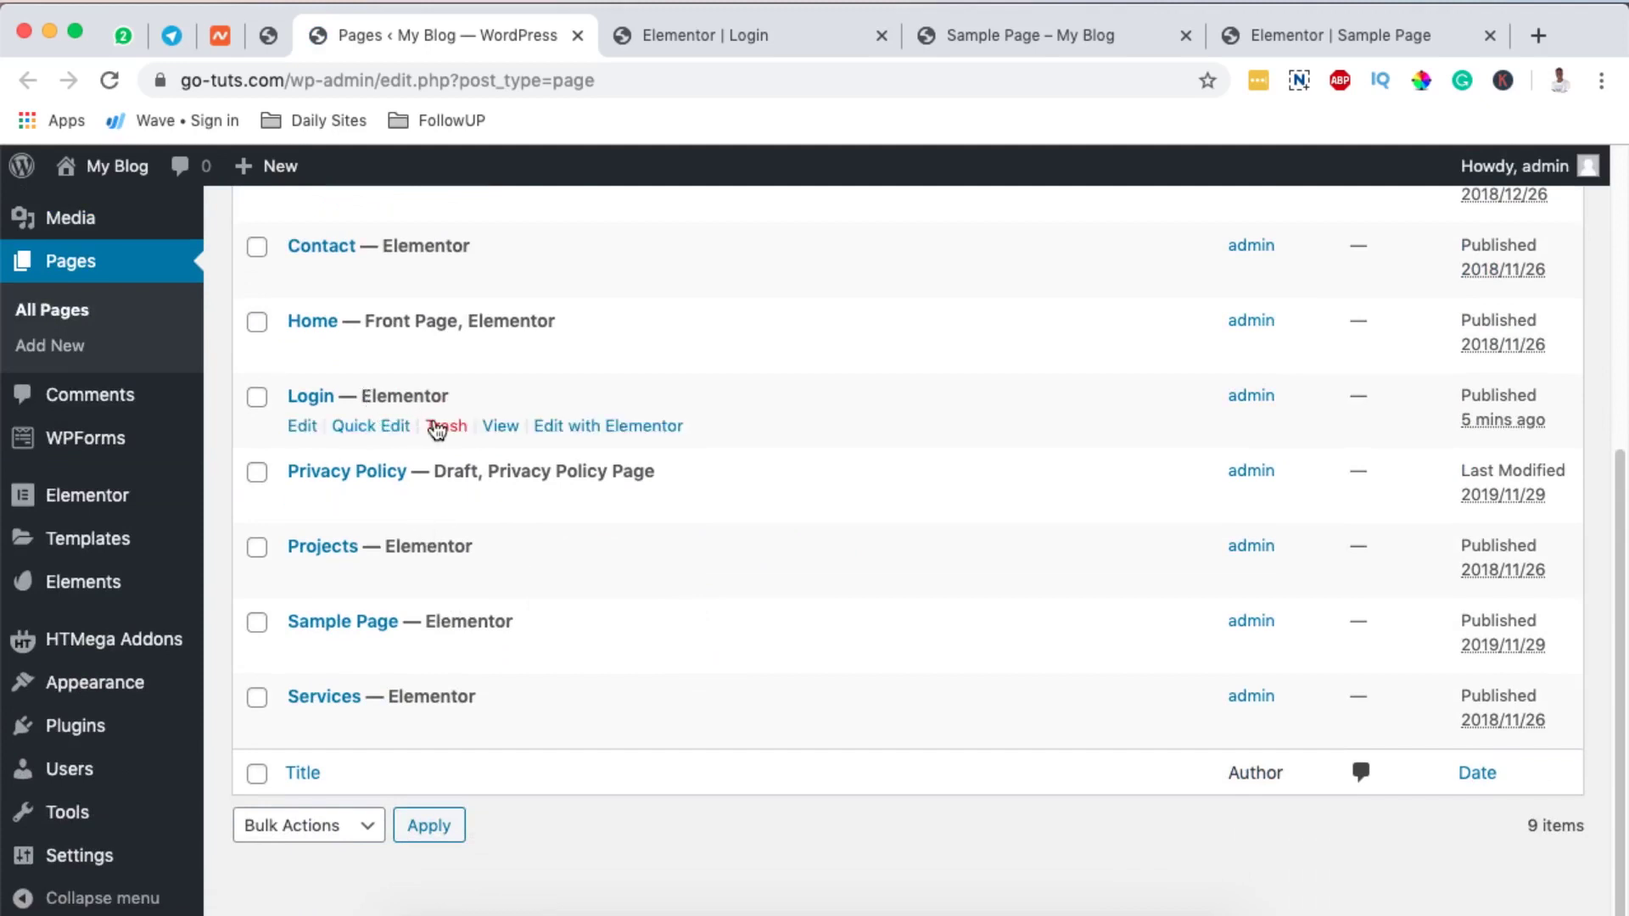
Open the live Login page in a new tab and select its web address
super+click(500, 426)
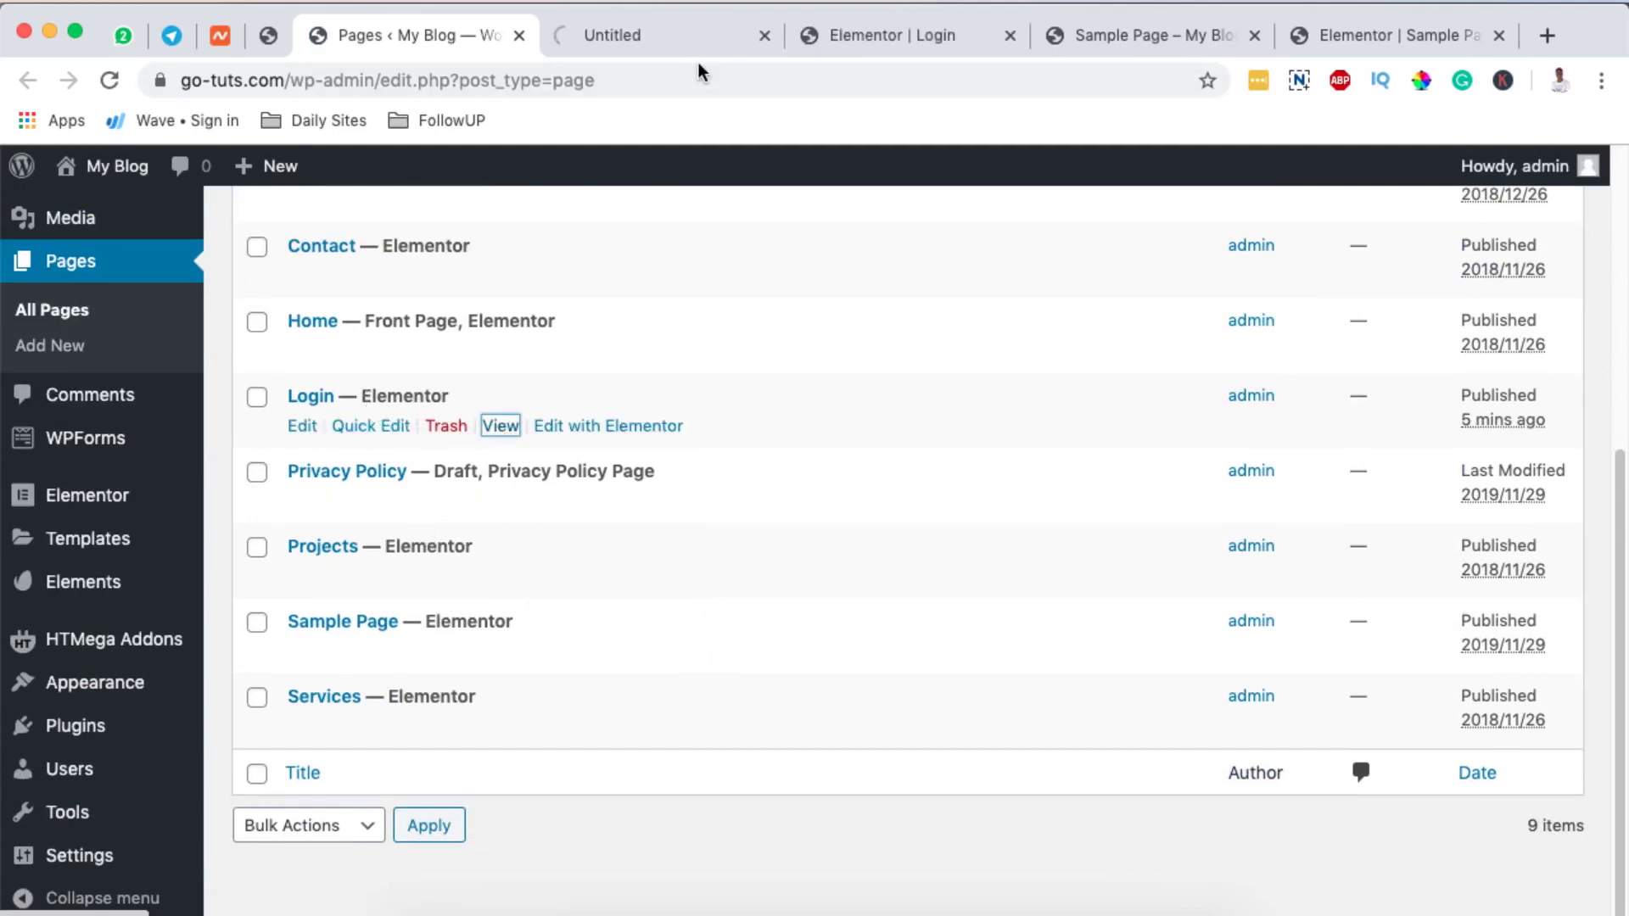
click(655, 40)
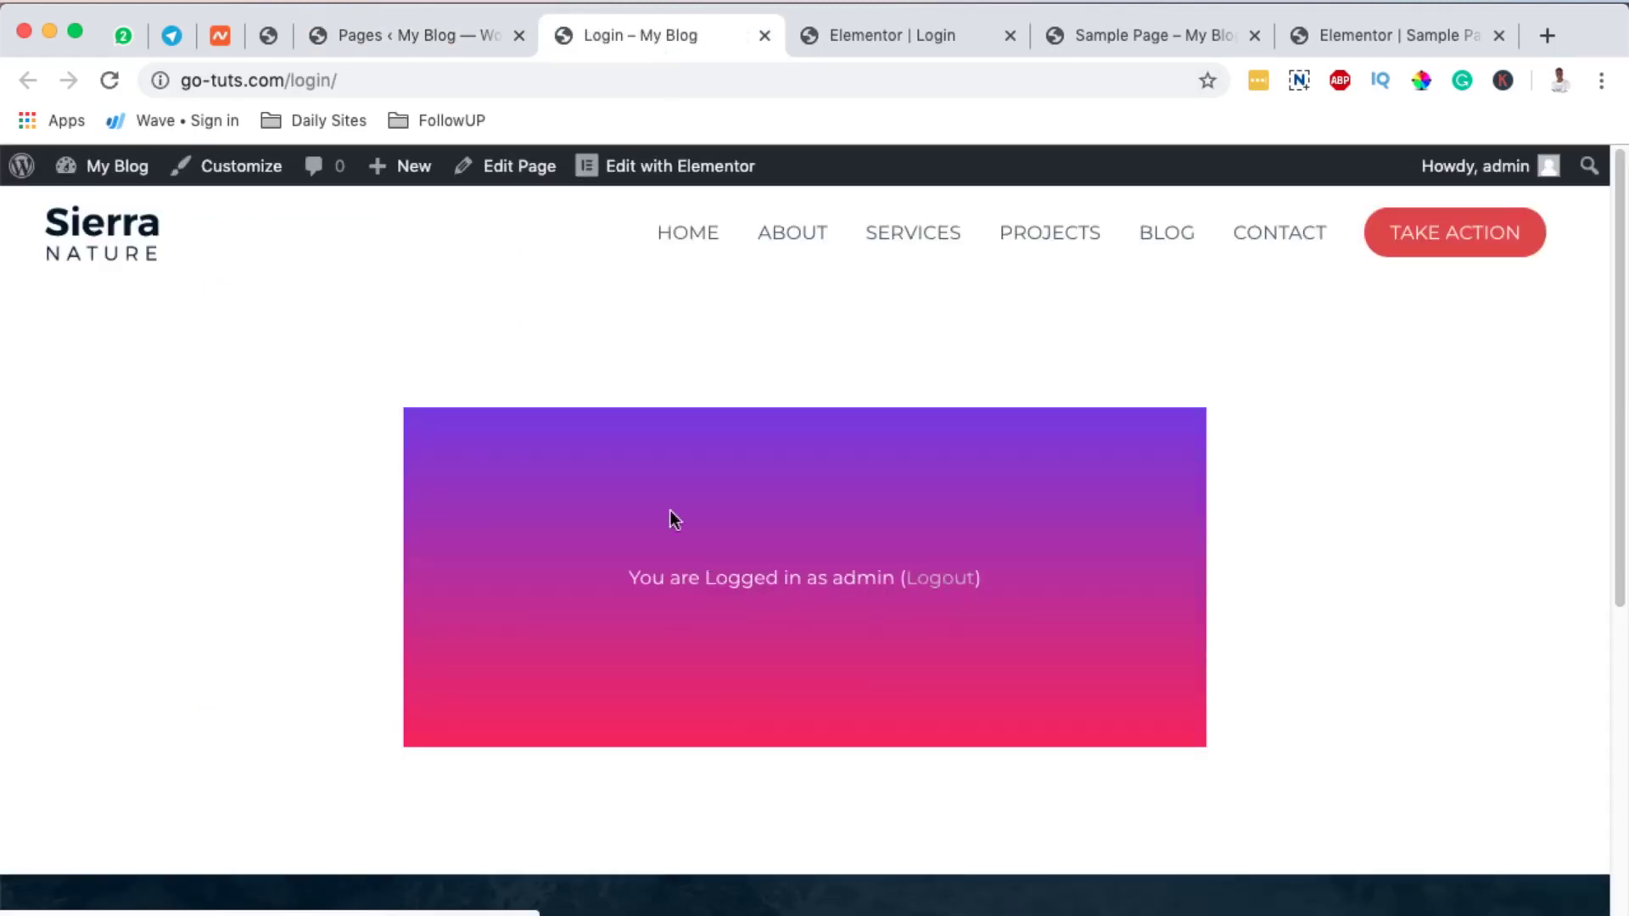
click(336, 85)
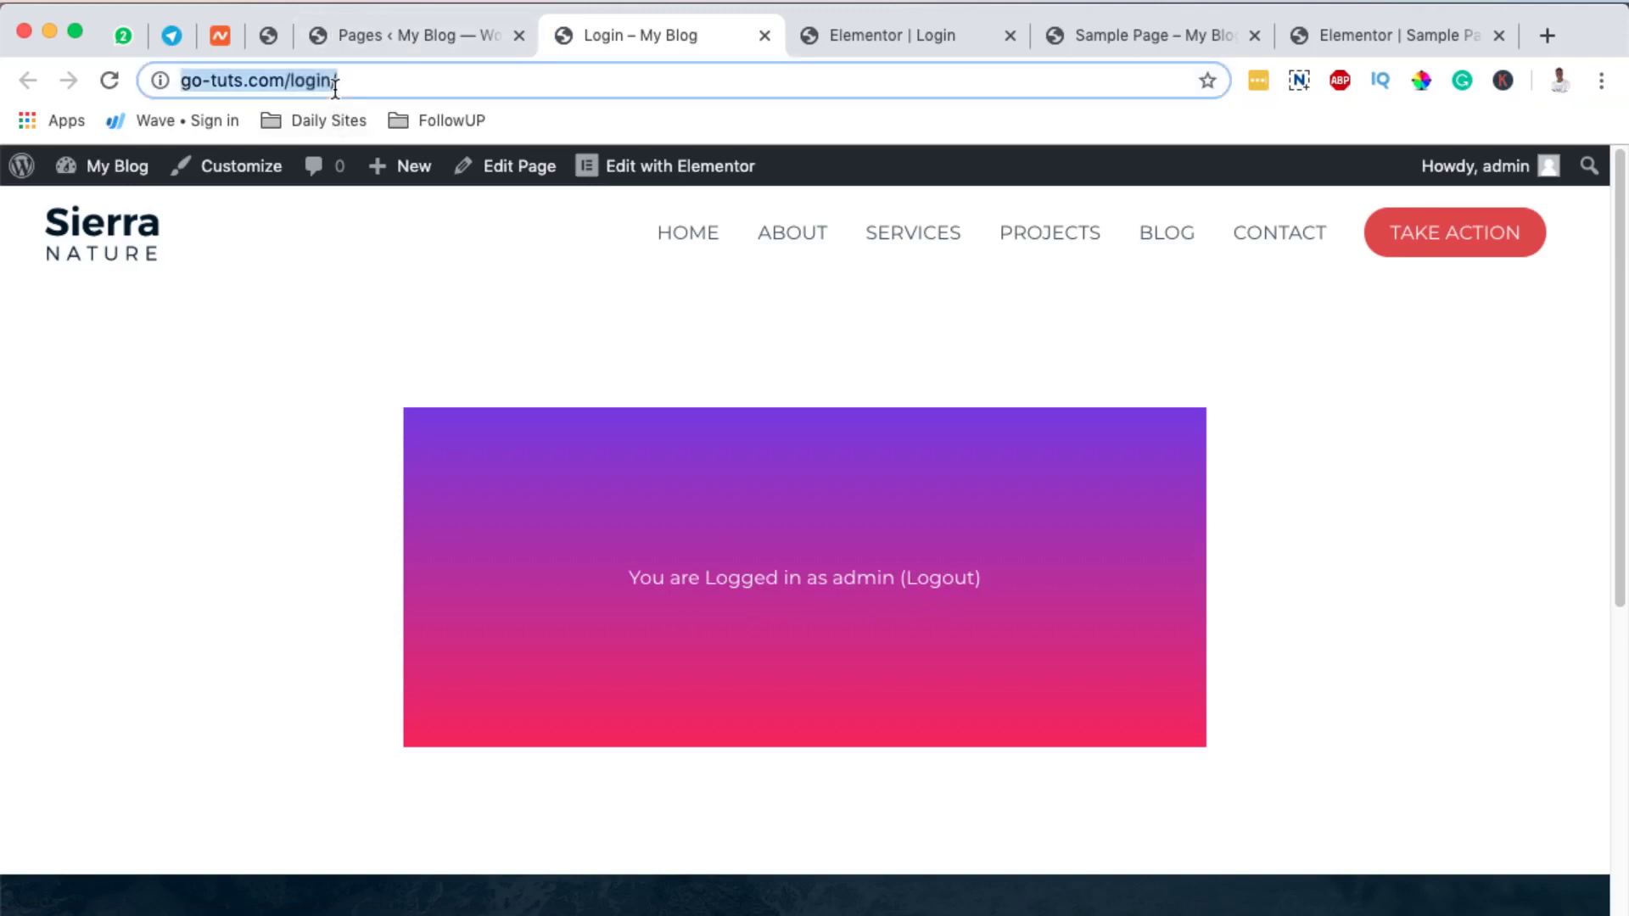
Load go-tuts.com/login/ in a new Firefox tab and focus the Username and Password fields
click(895, 905)
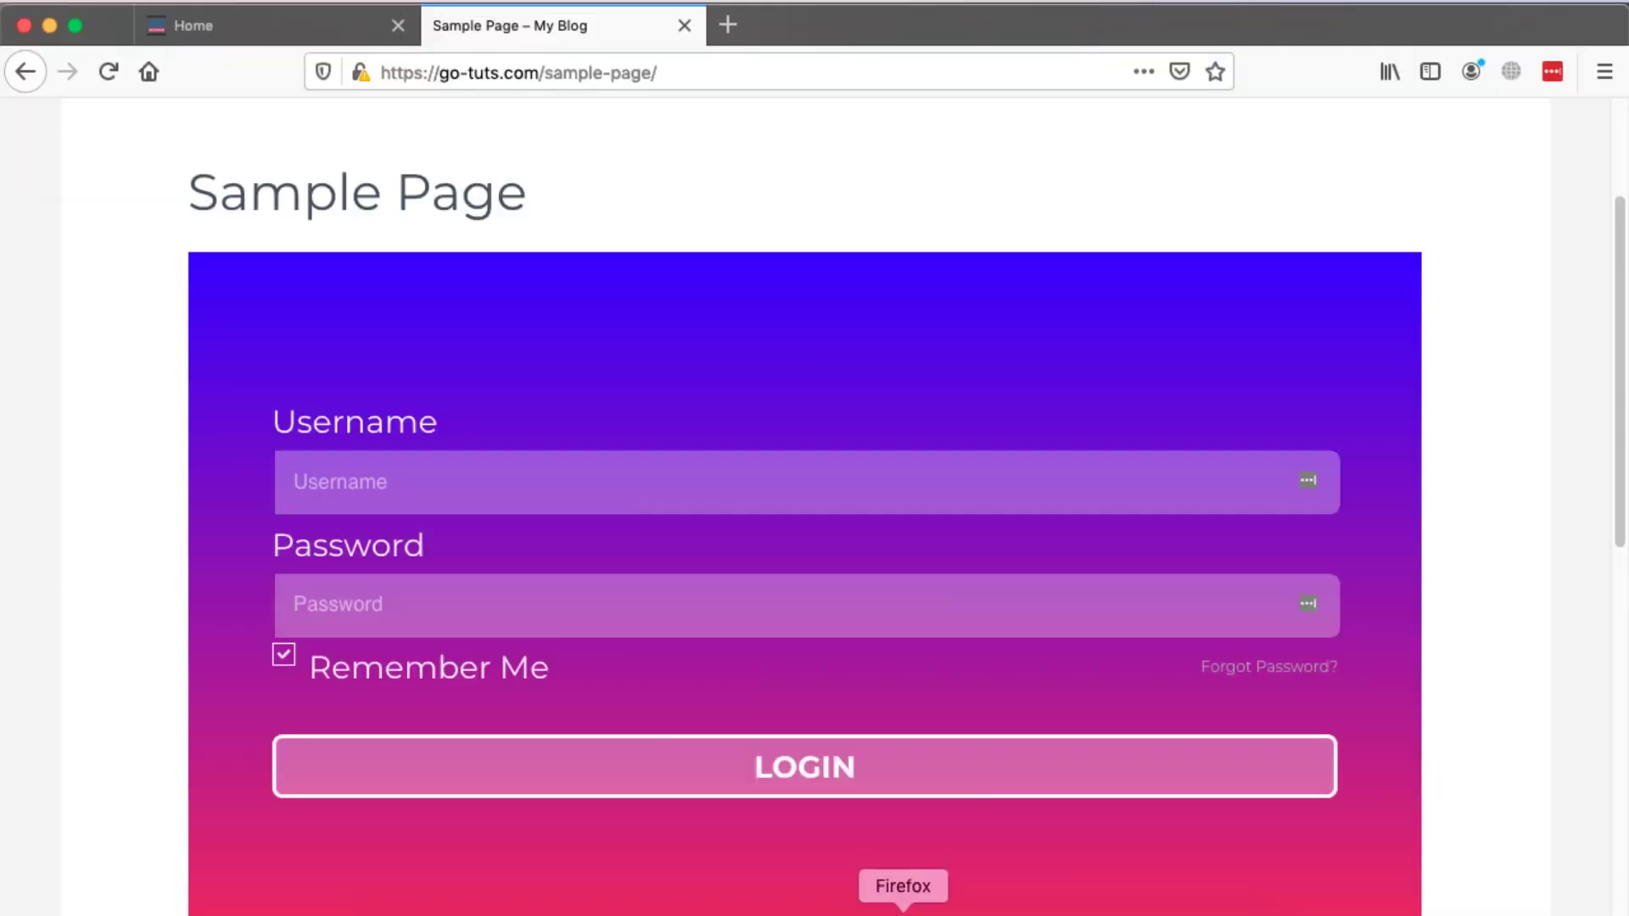
click(728, 24)
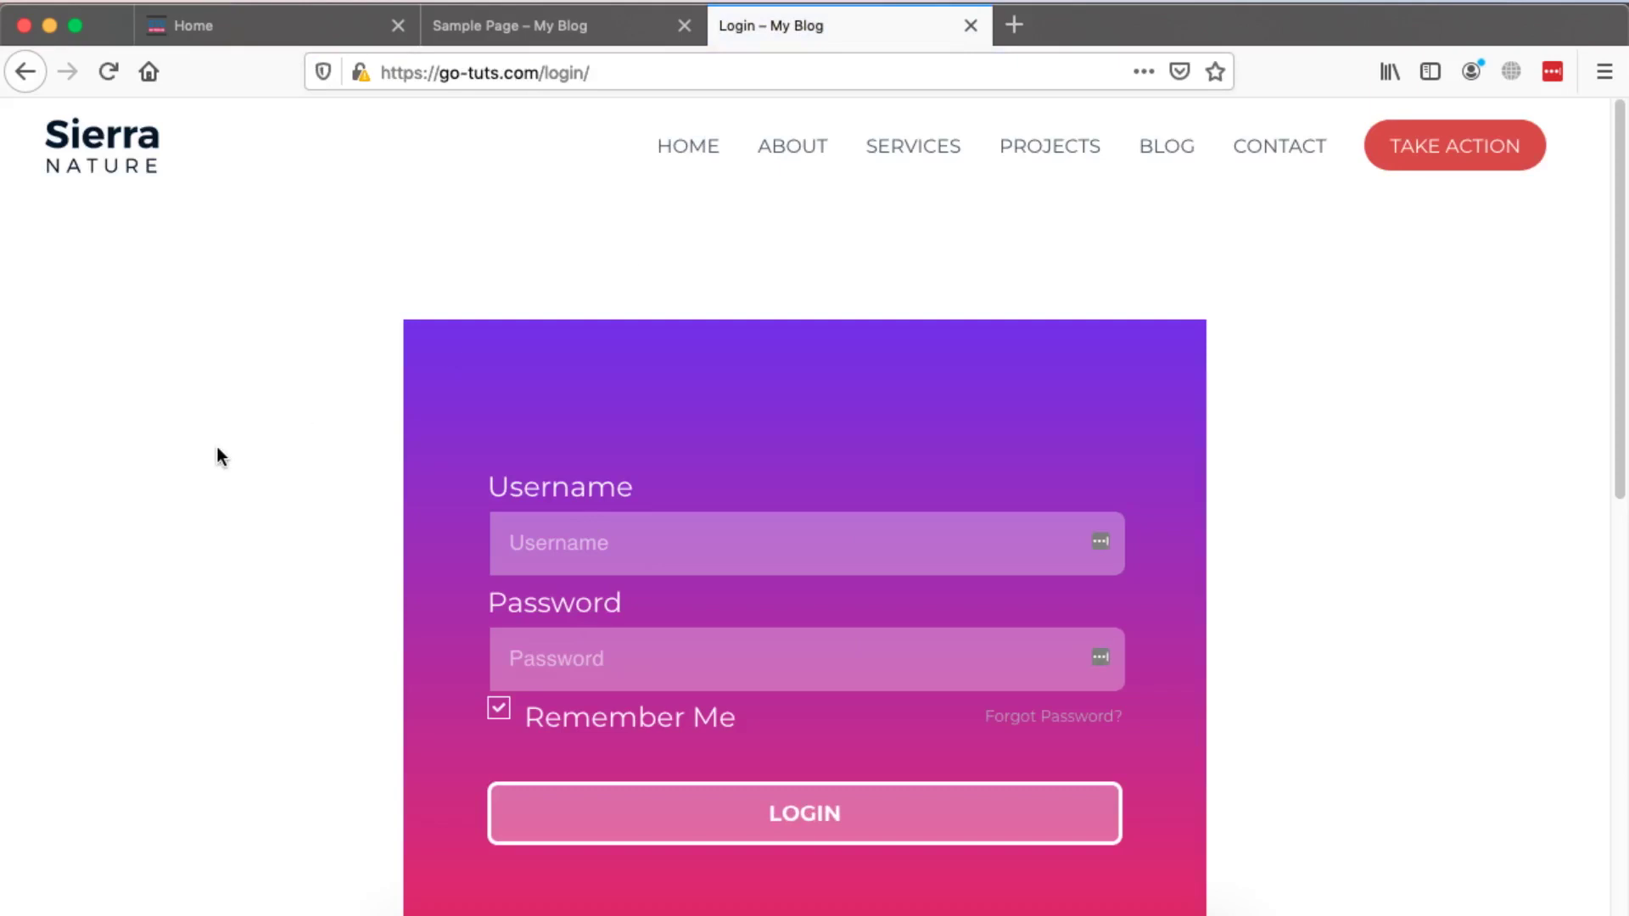
scroll(218, 450, down, 5)
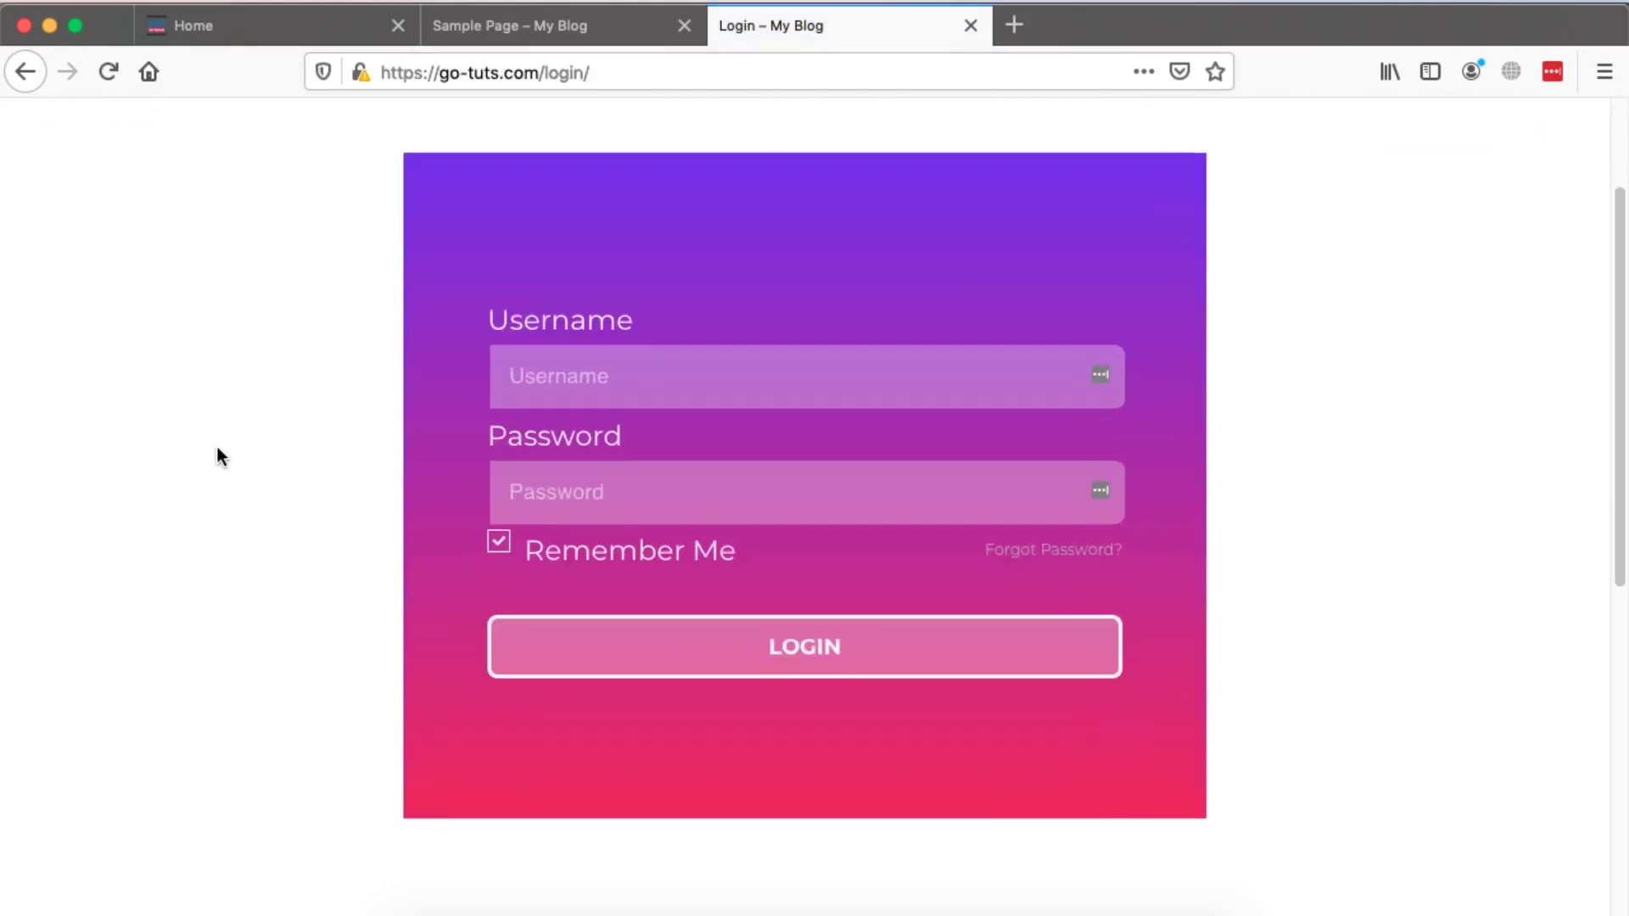
scroll(218, 450, up, 5)
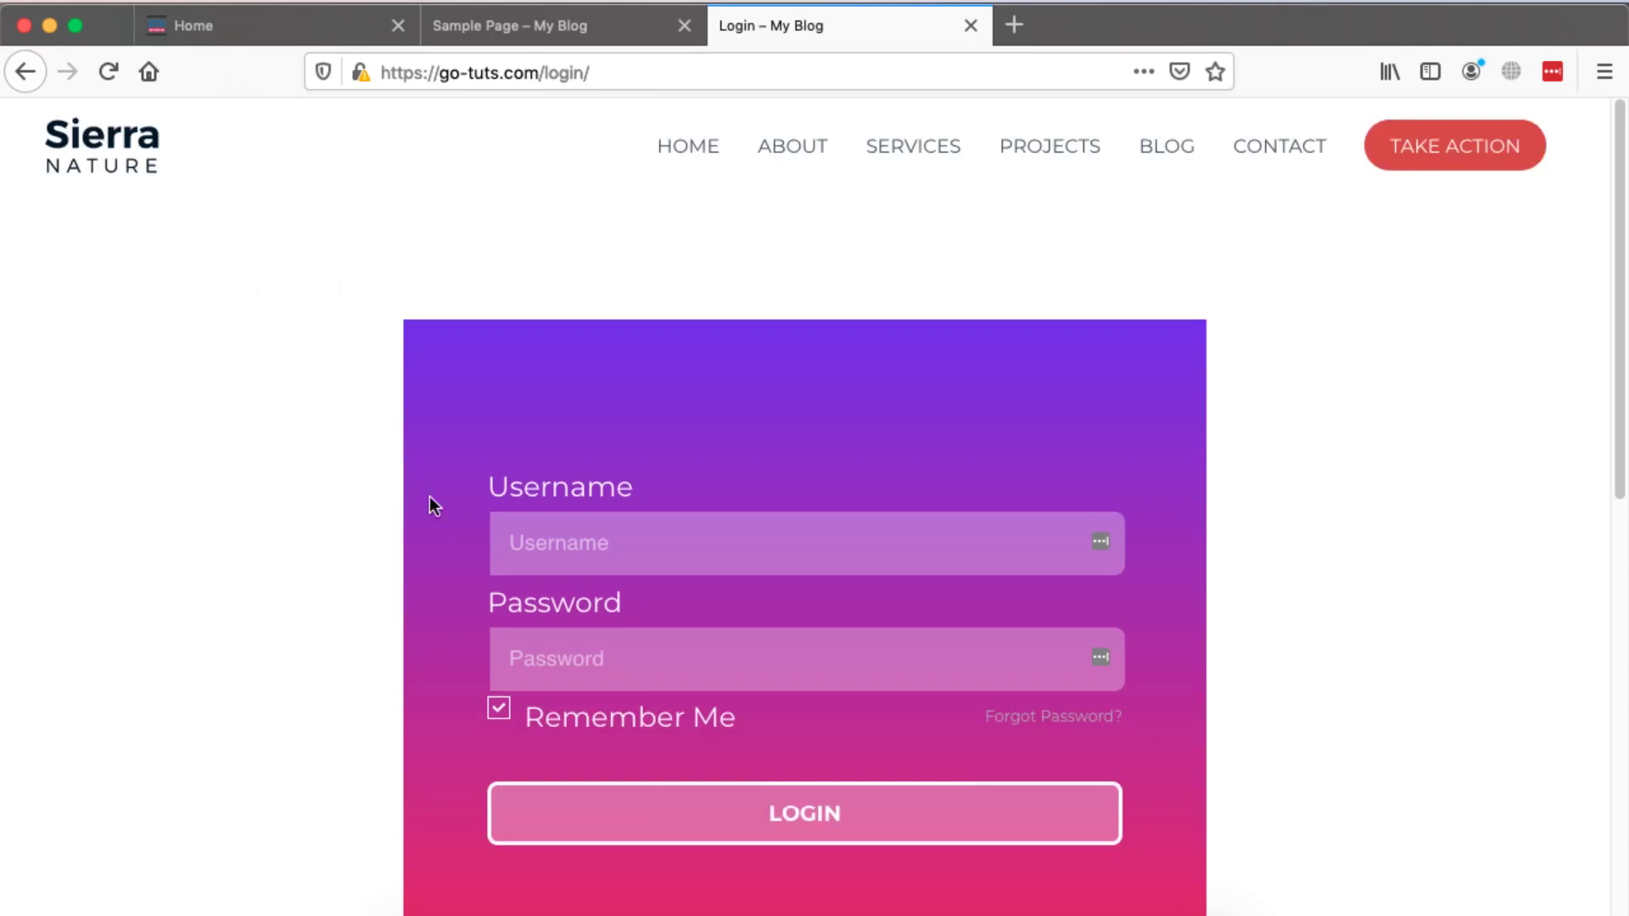
scroll(475, 619, down, 4)
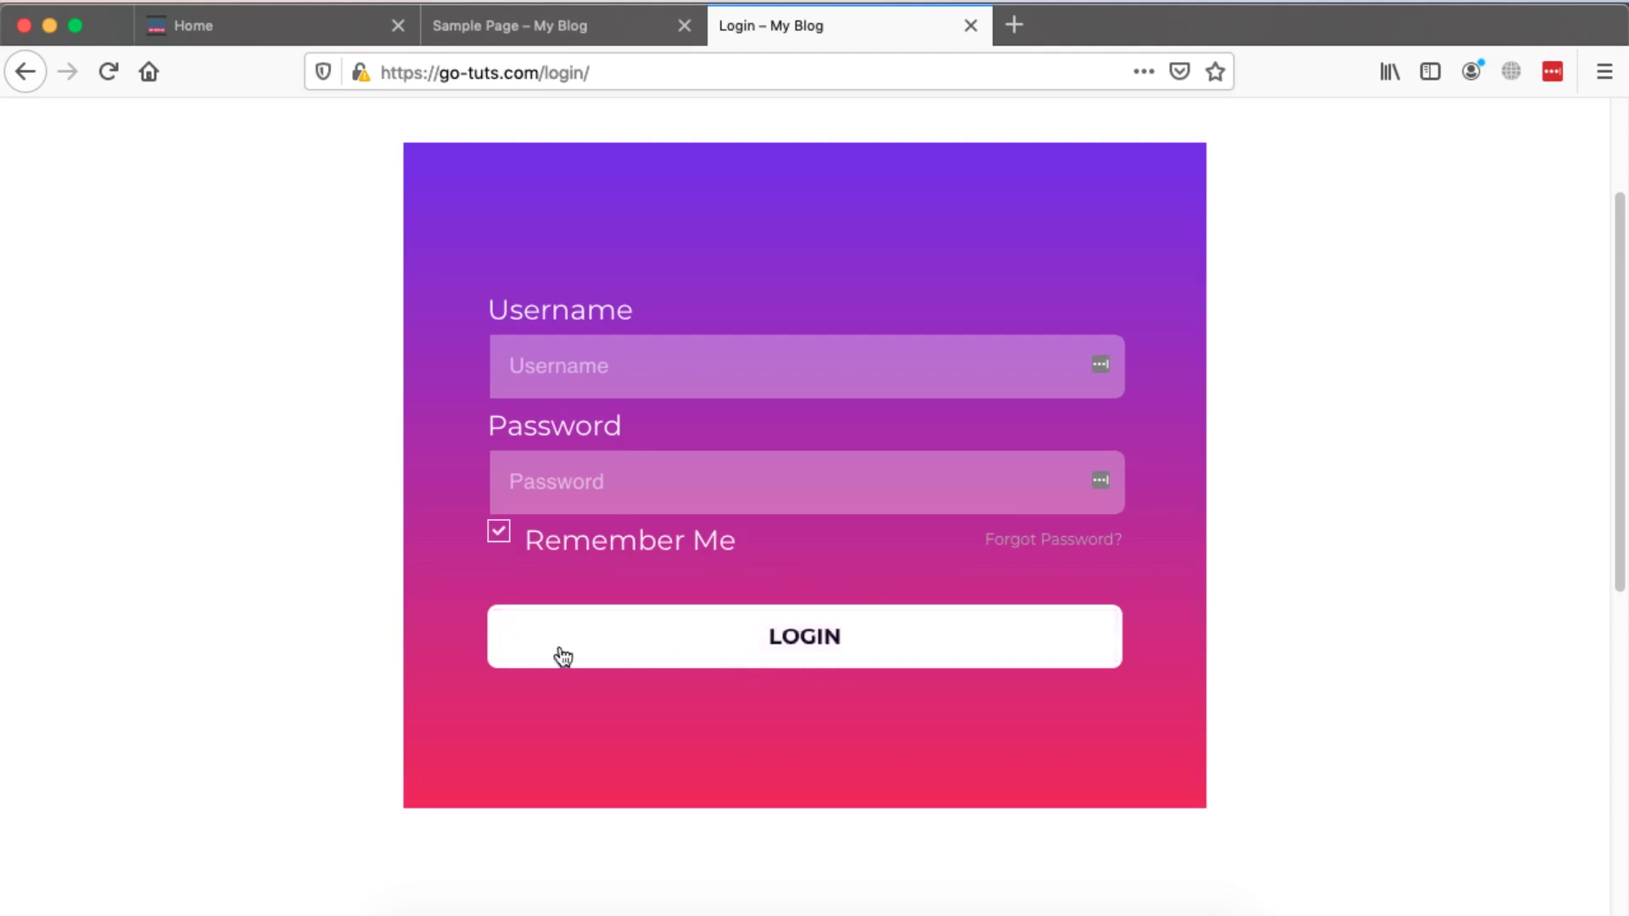
click(633, 350)
click(641, 468)
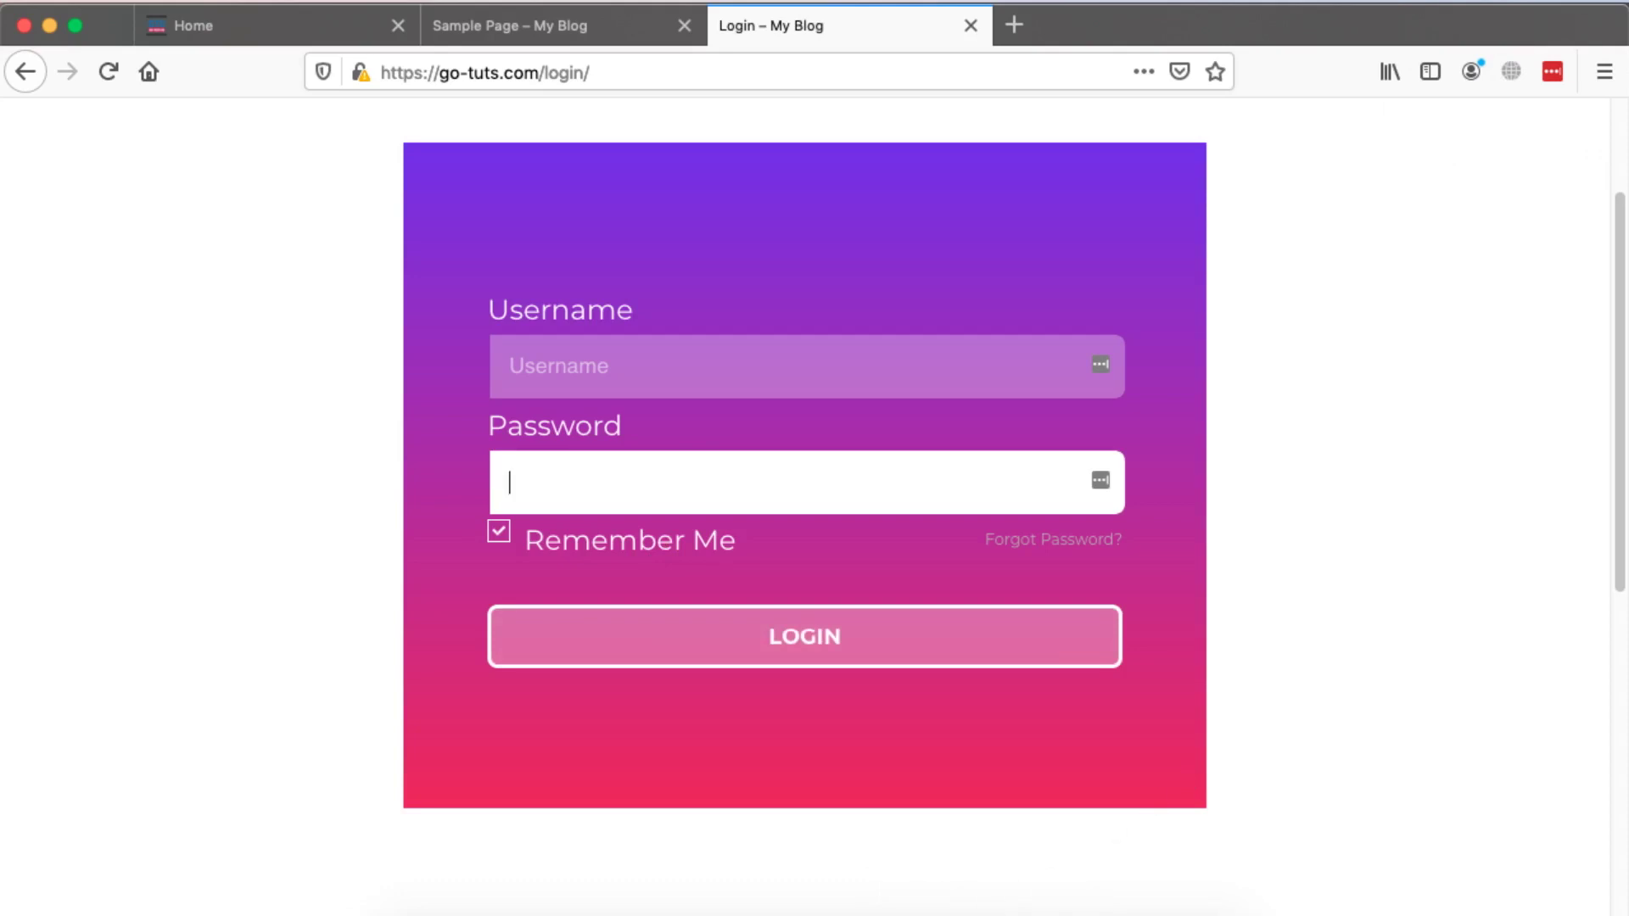
Sign in with the admin username and pasted password, then submit with LOGIN
scroll(913, 736, up, 3)
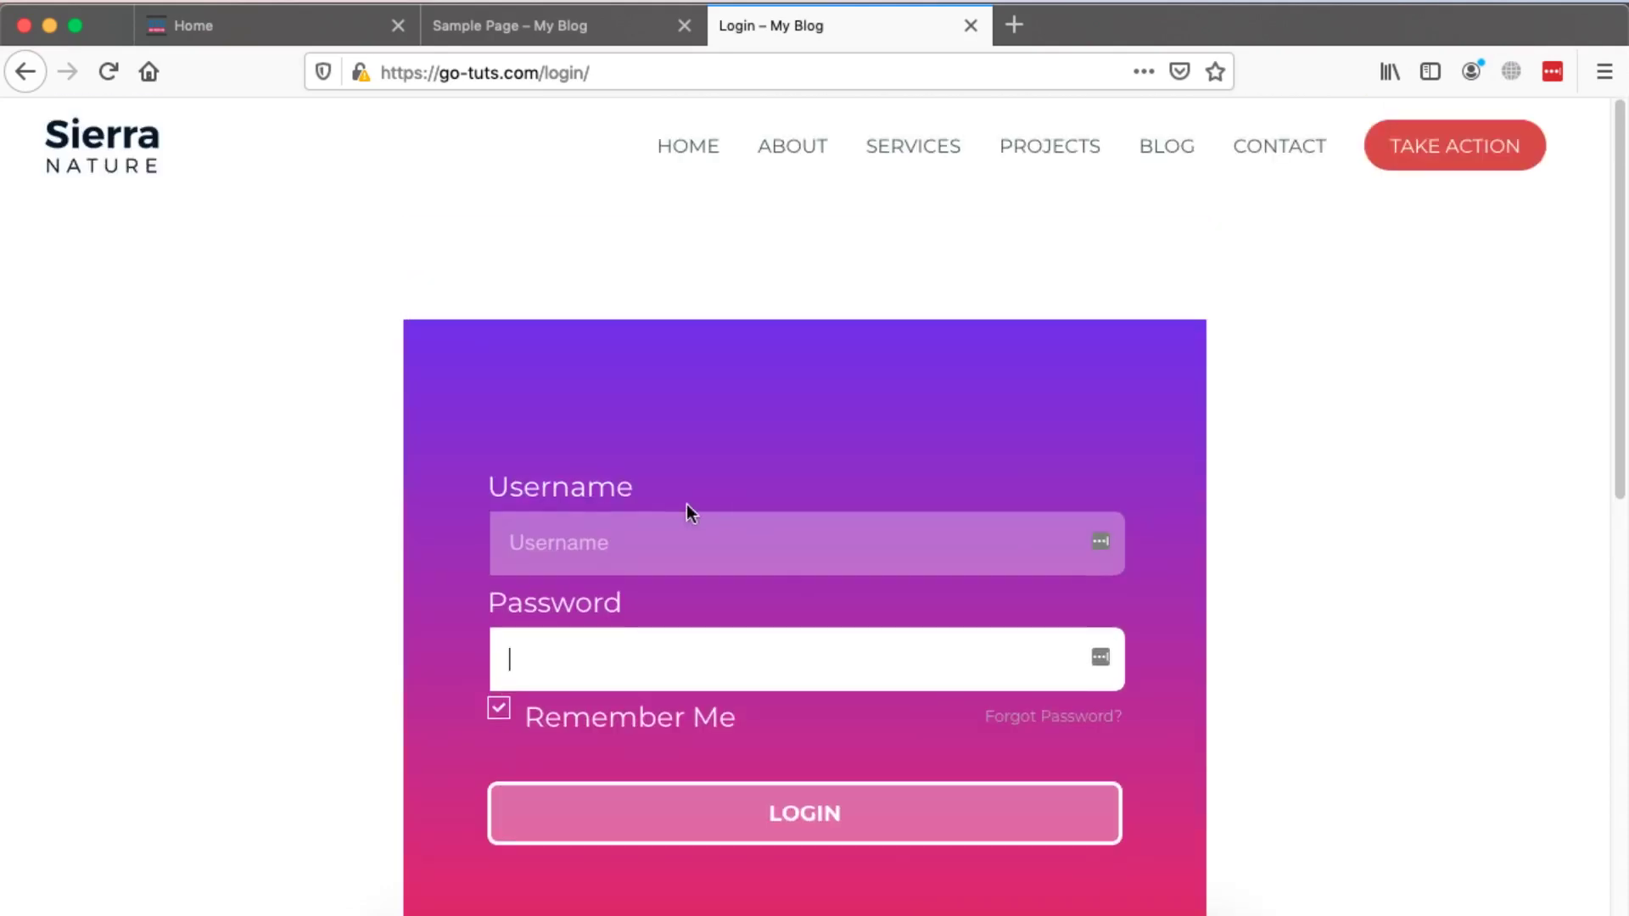
click(684, 531)
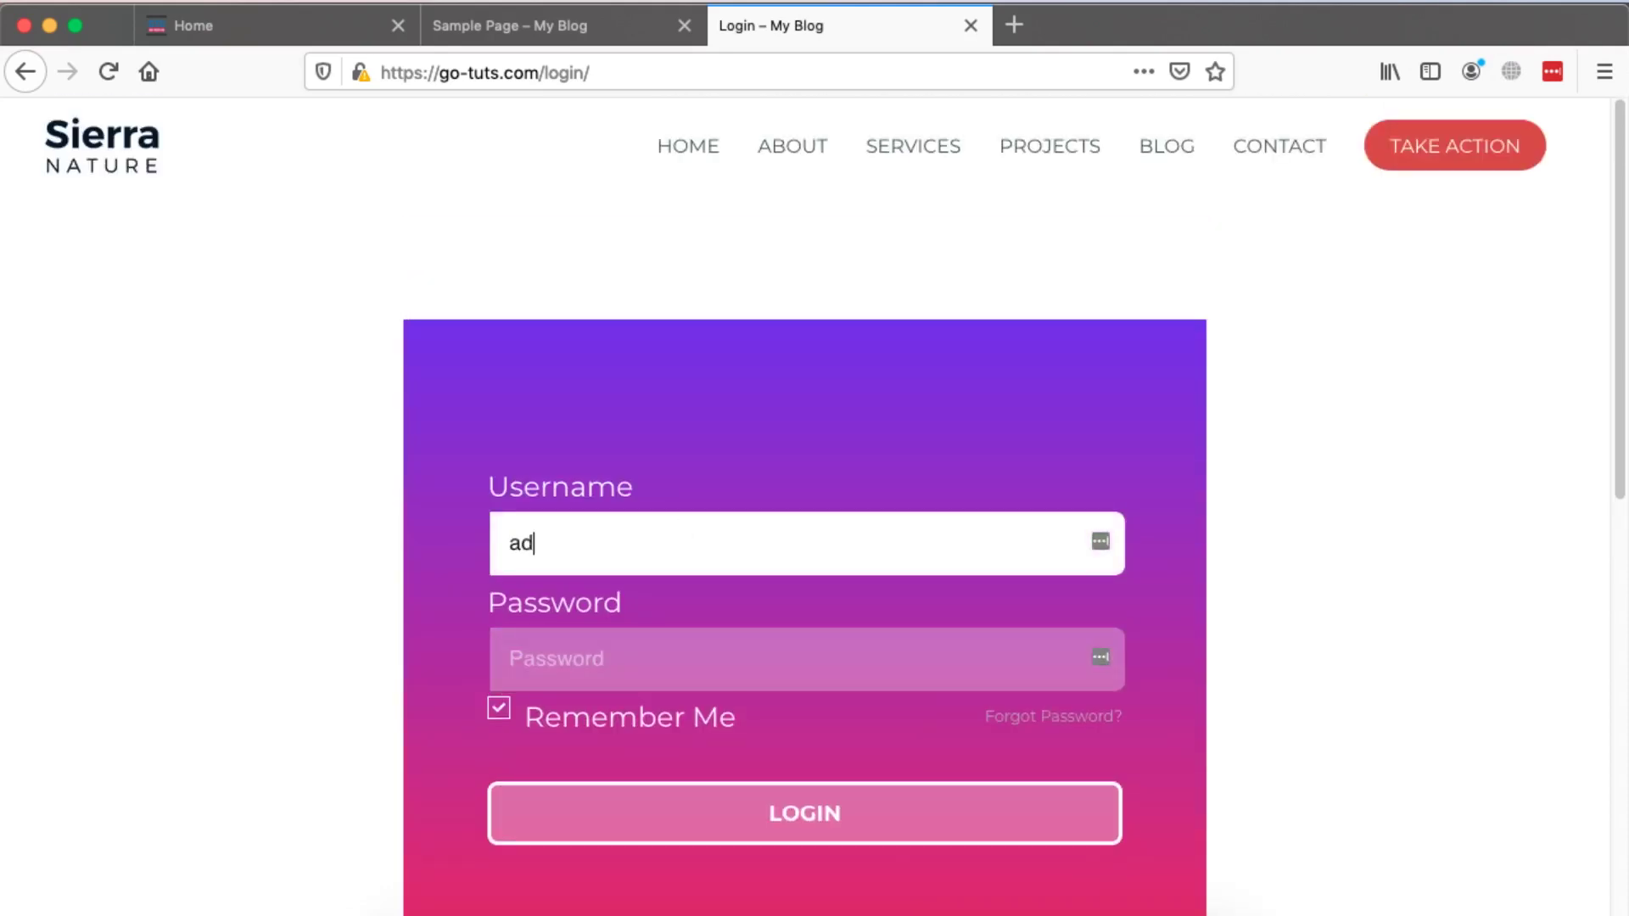
click(640, 658)
key(super+v)
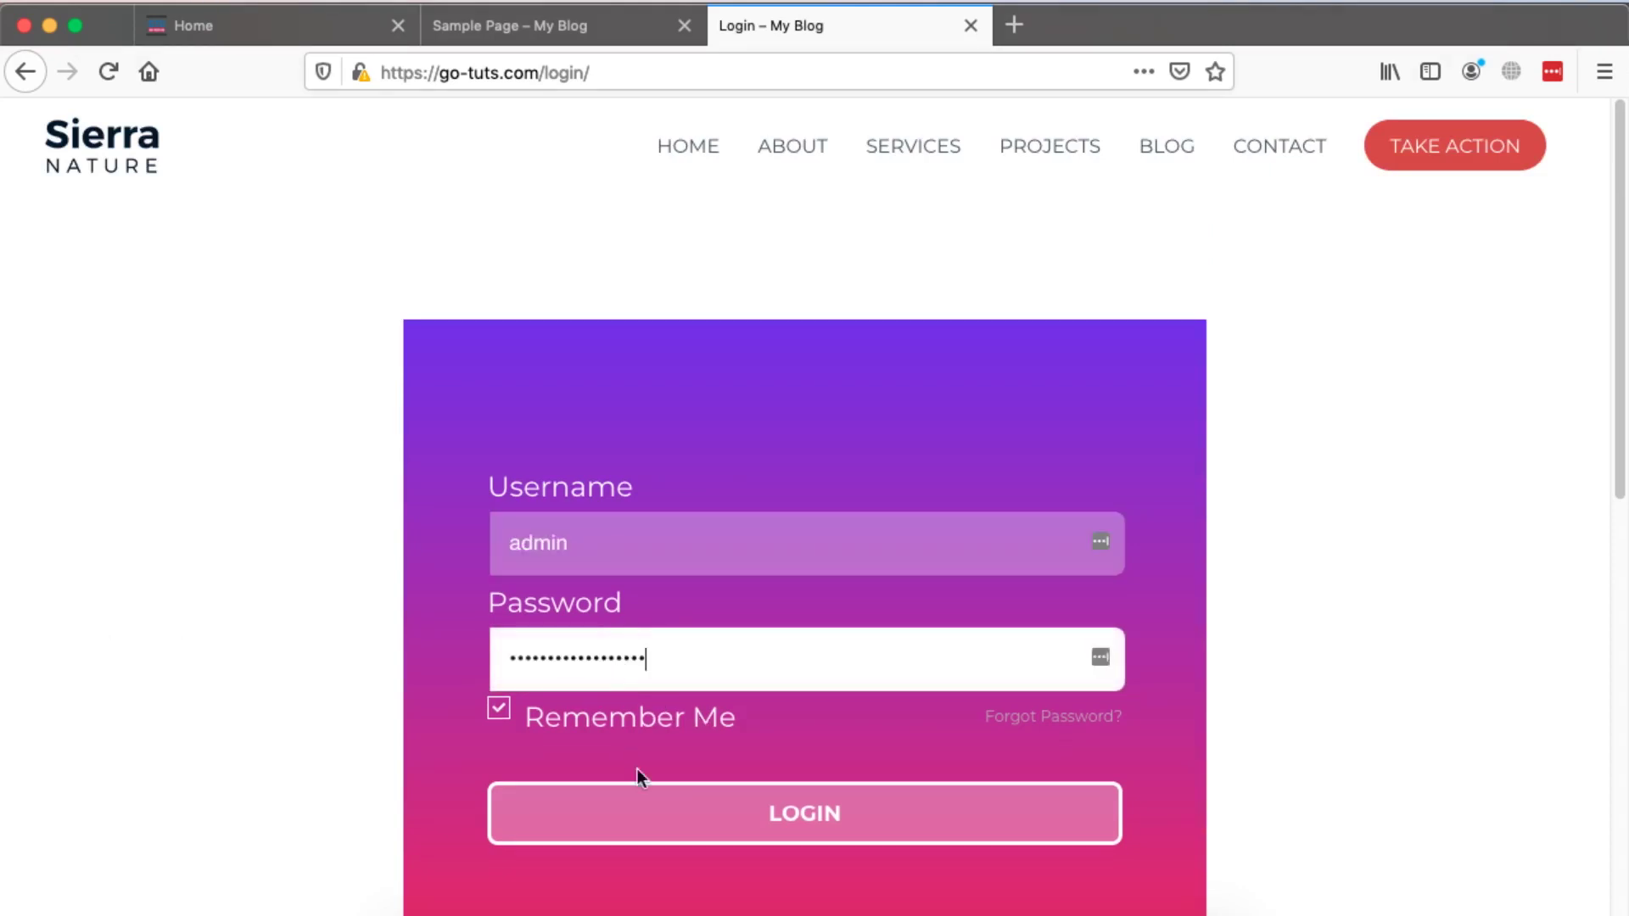
click(780, 825)
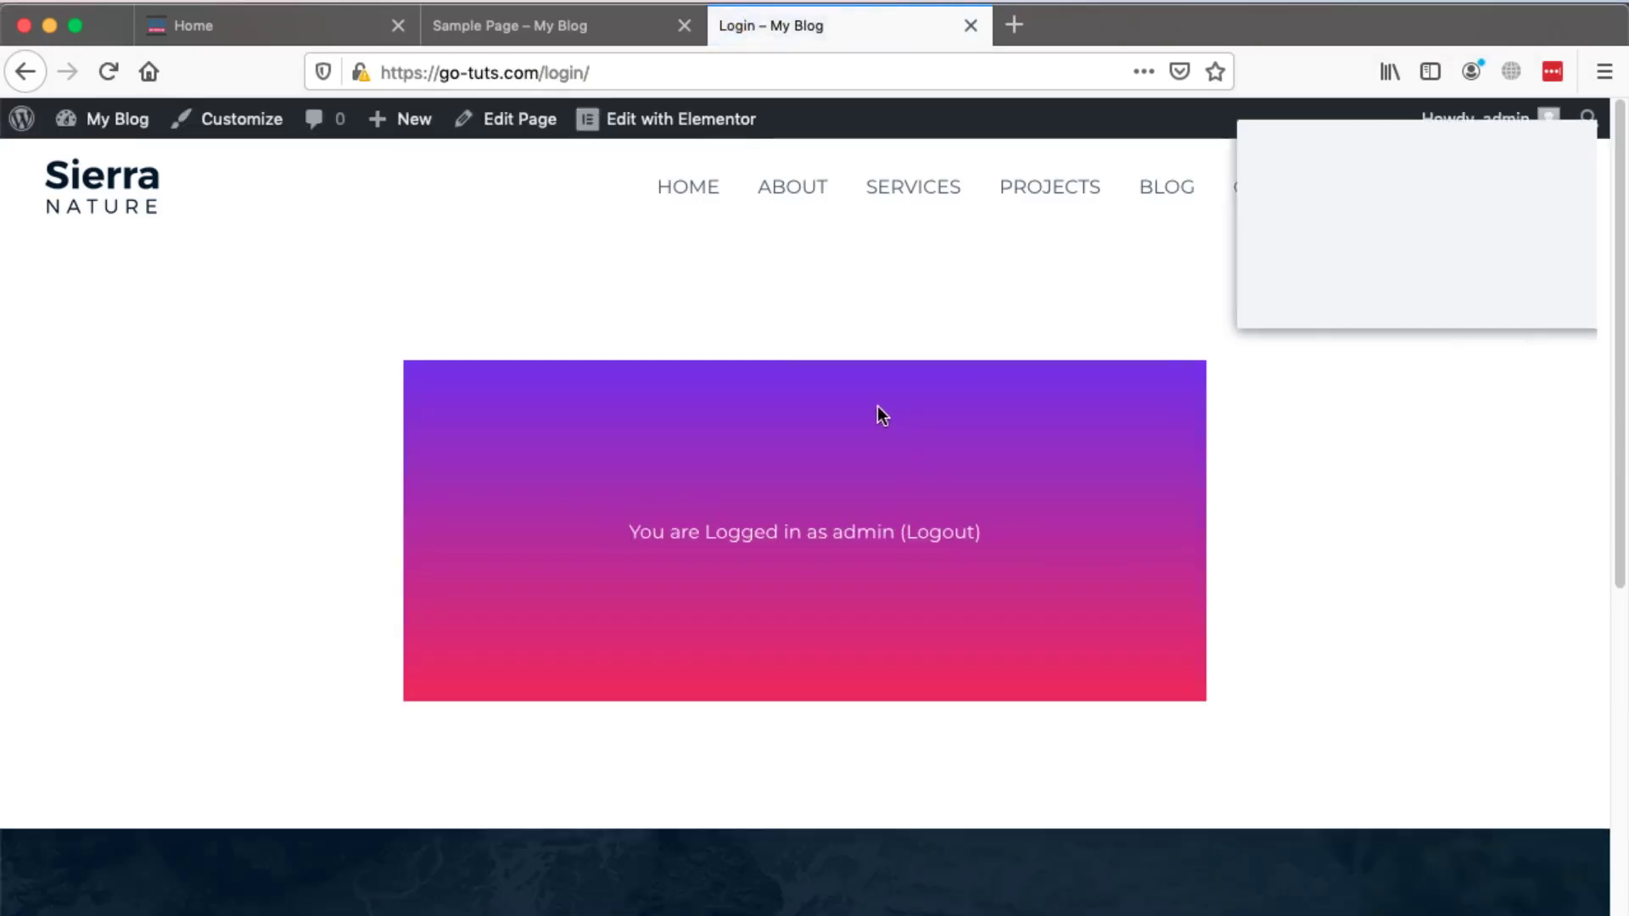
Dismiss the LastPass save-login prompt and review the logged-in message on the page
click(1393, 297)
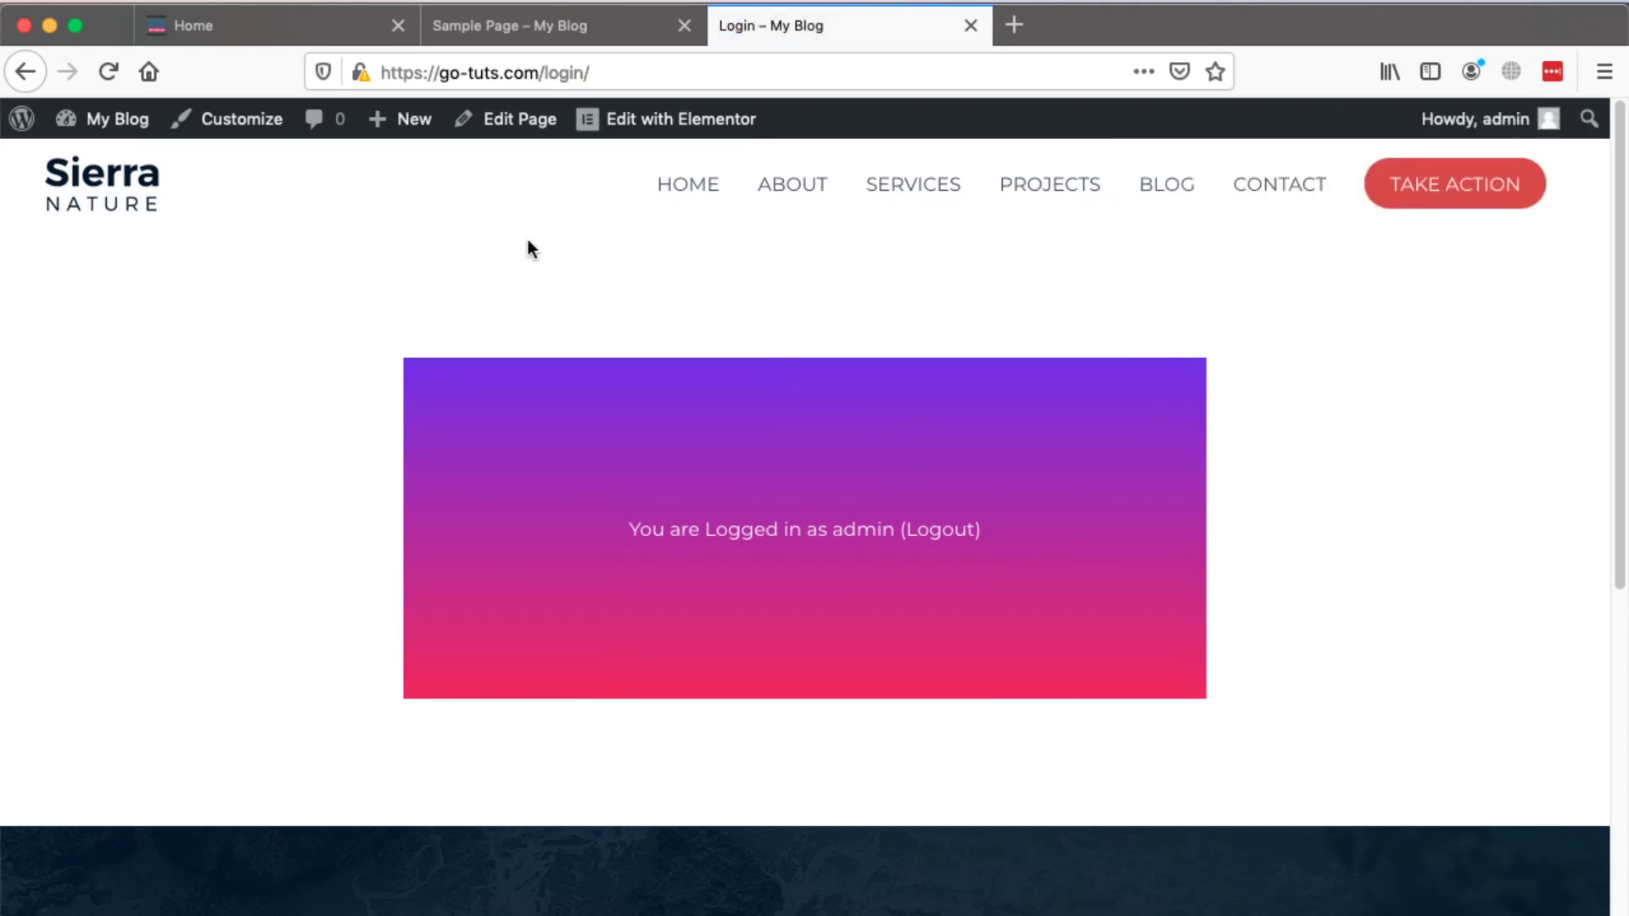
scroll(456, 530, down, 4)
scroll(457, 529, up, 4)
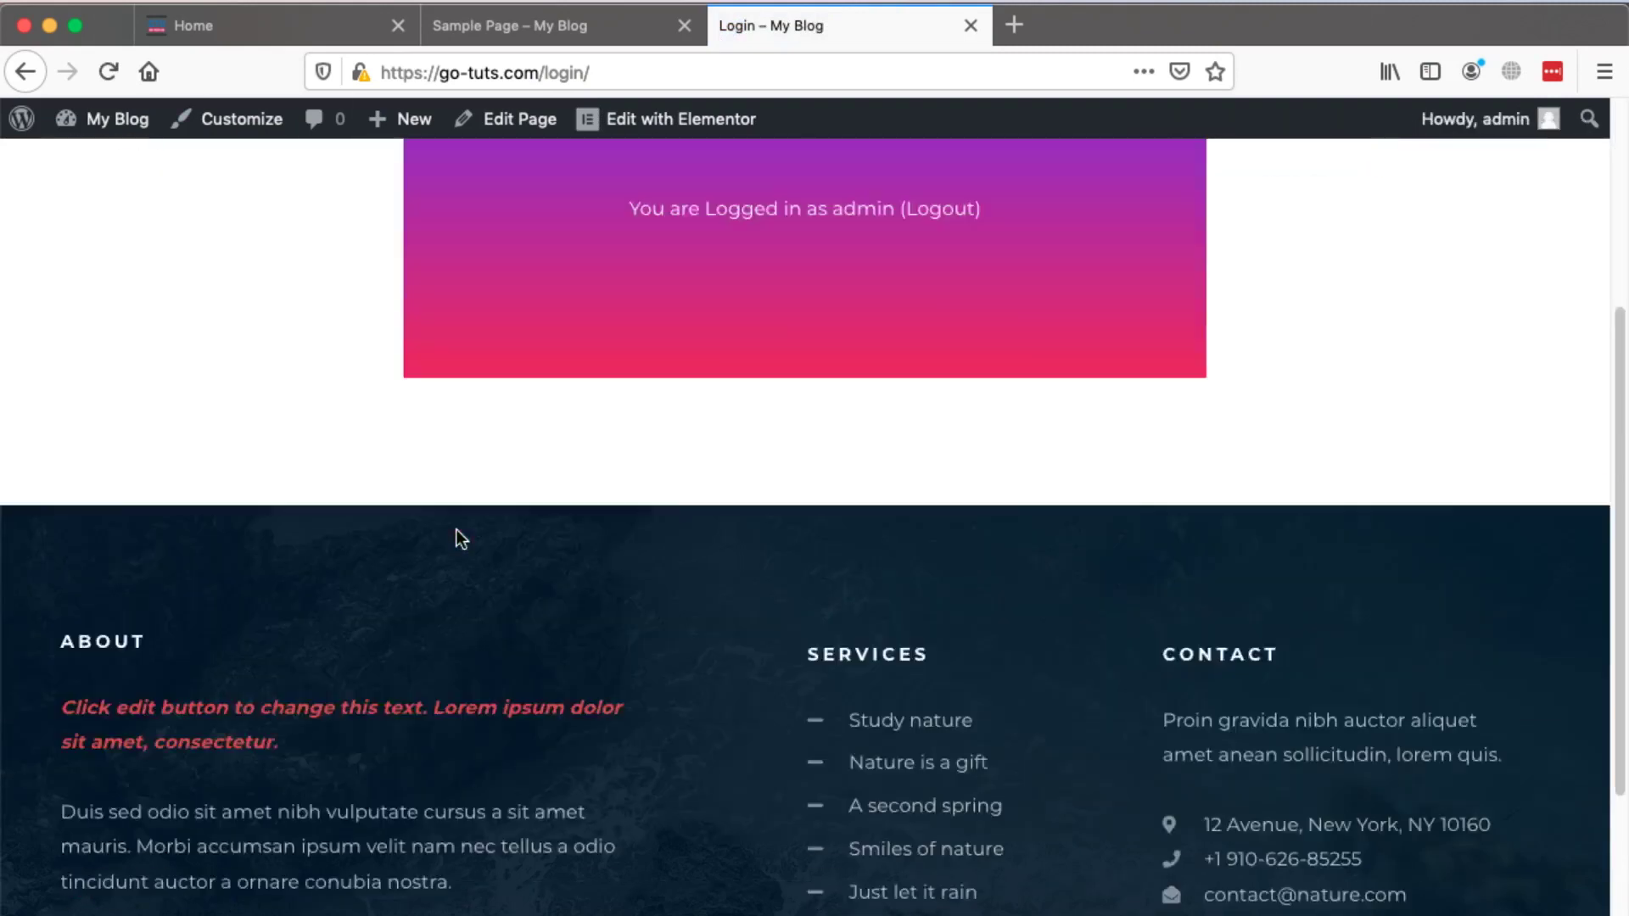
scroll(457, 530, up, 1)
mouse_move(119, 134)
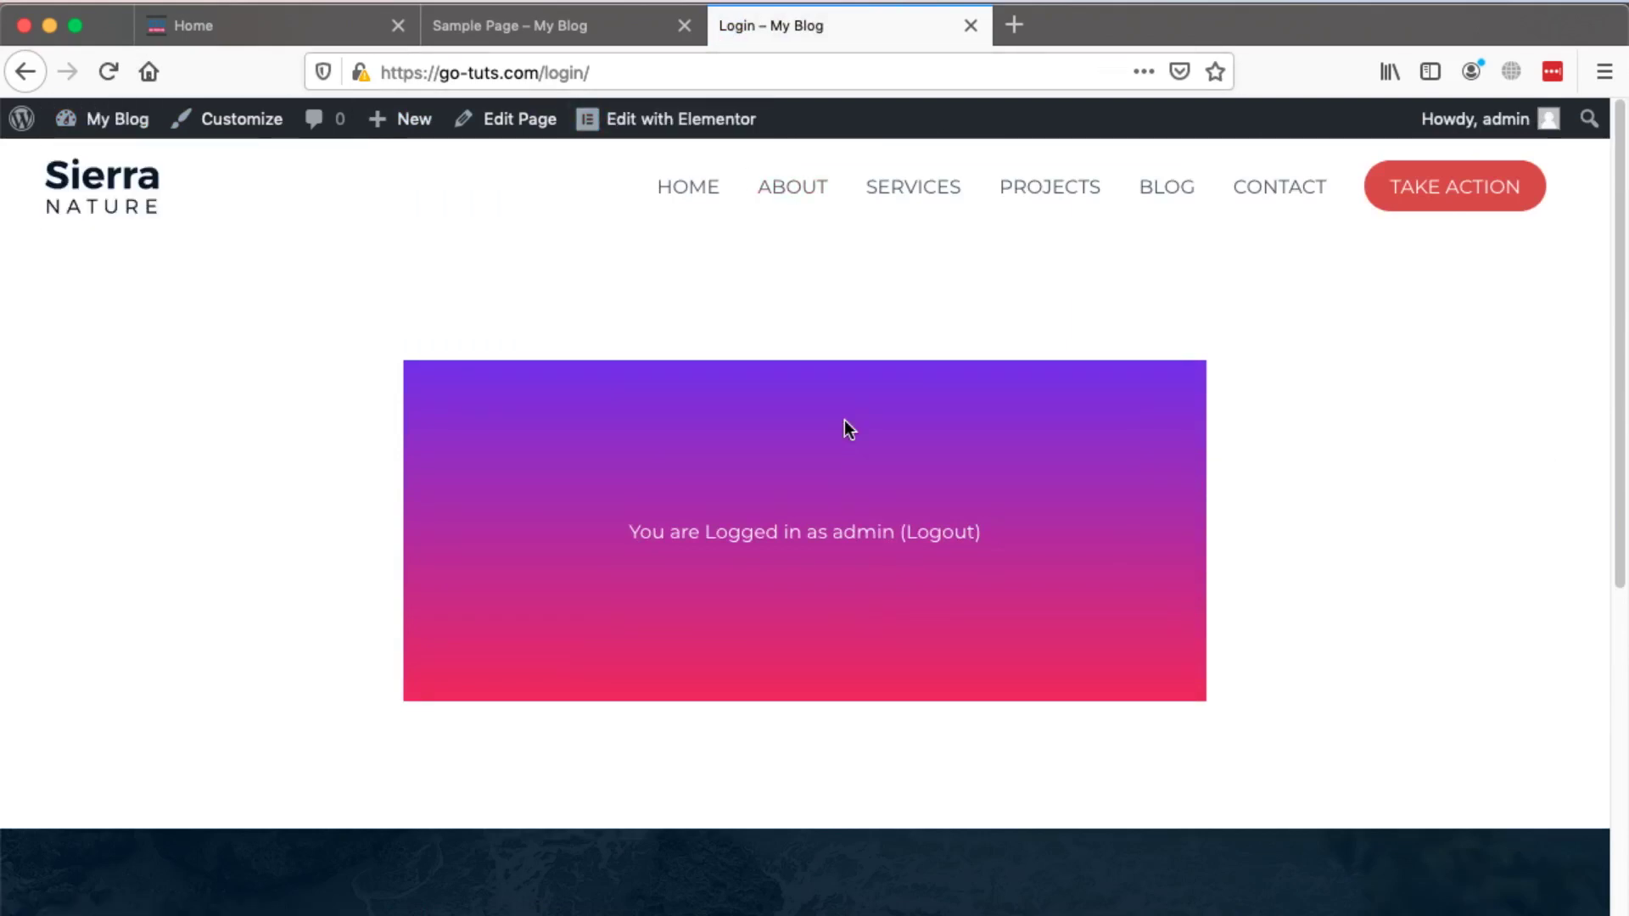
In Chrome's Elementor editor, set the User Login Form's Redirect page after Login to YES
click(955, 908)
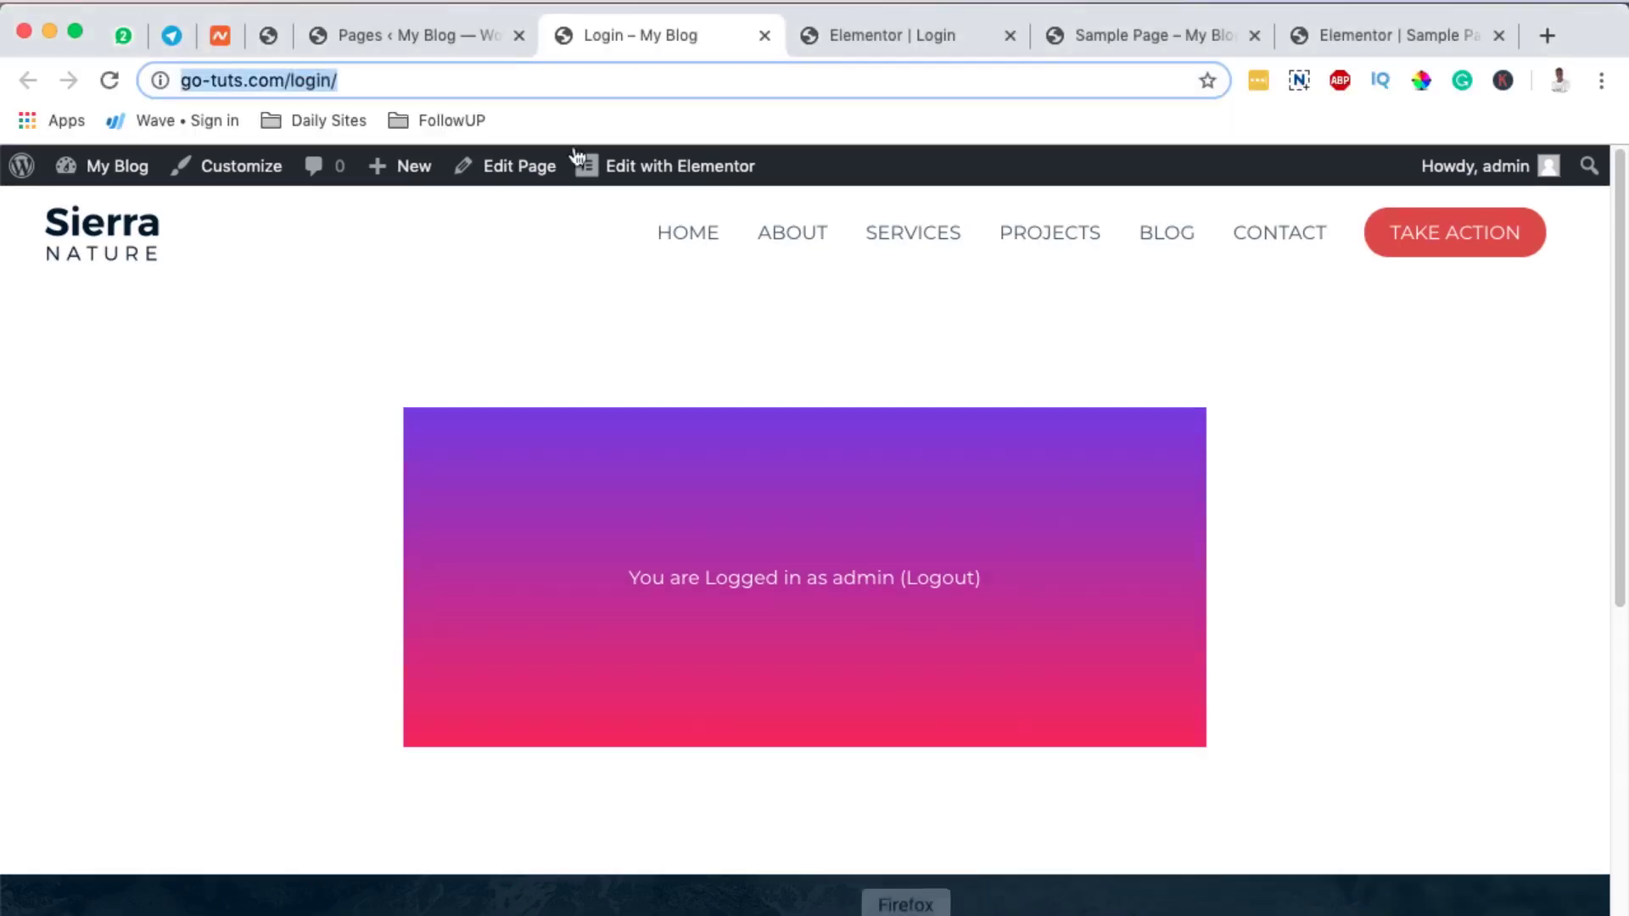
click(831, 43)
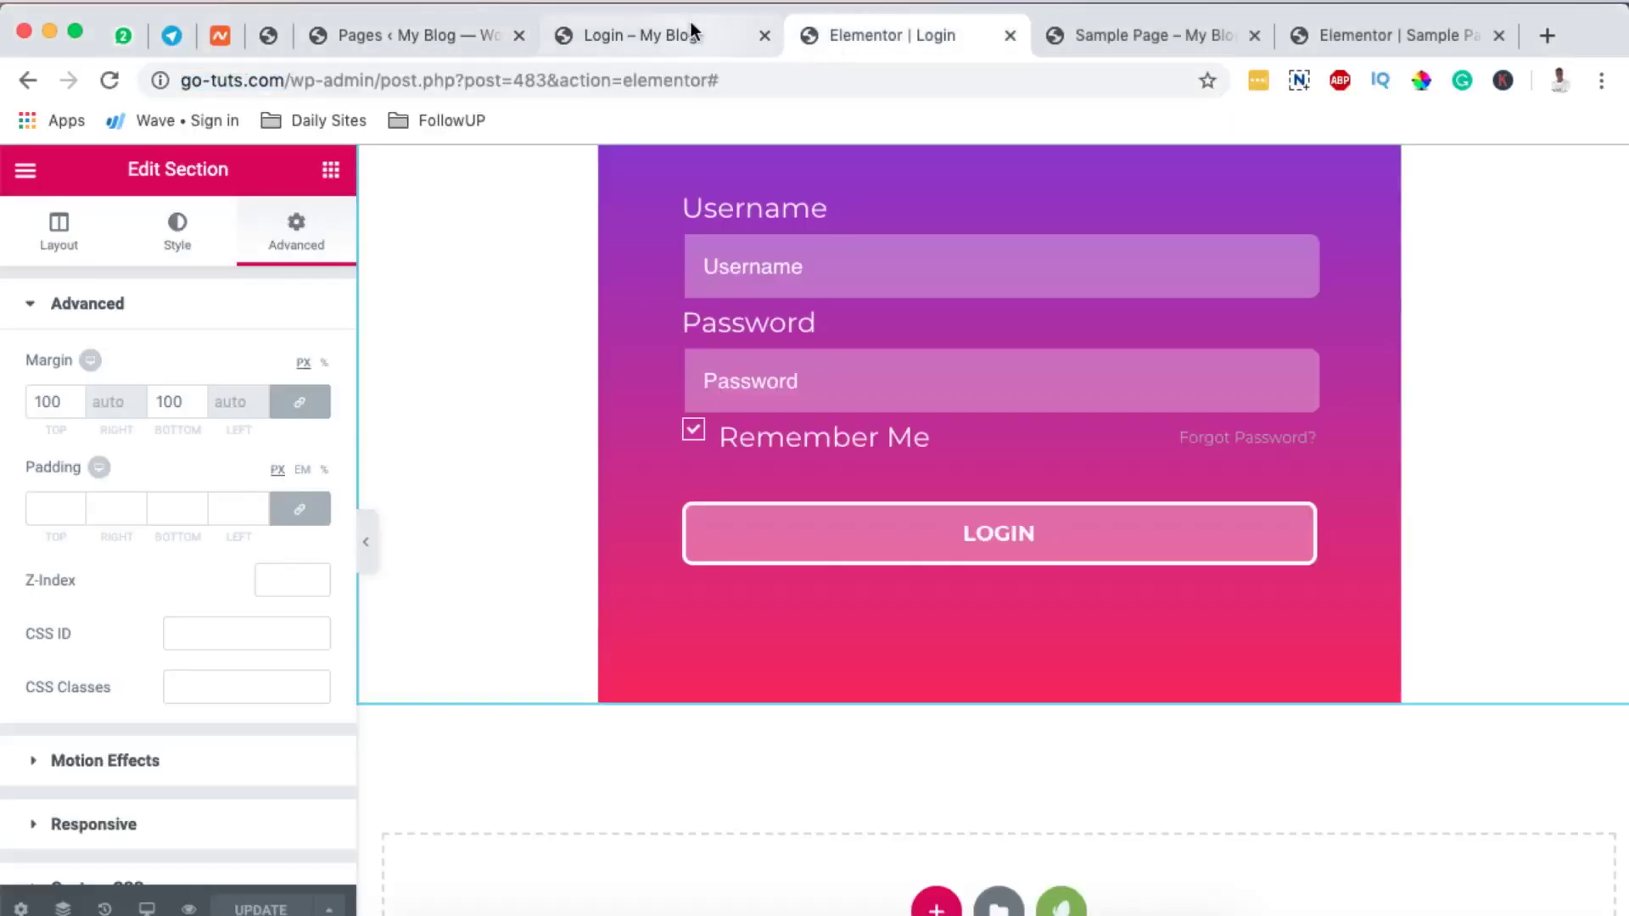
scroll(796, 438, up, 4)
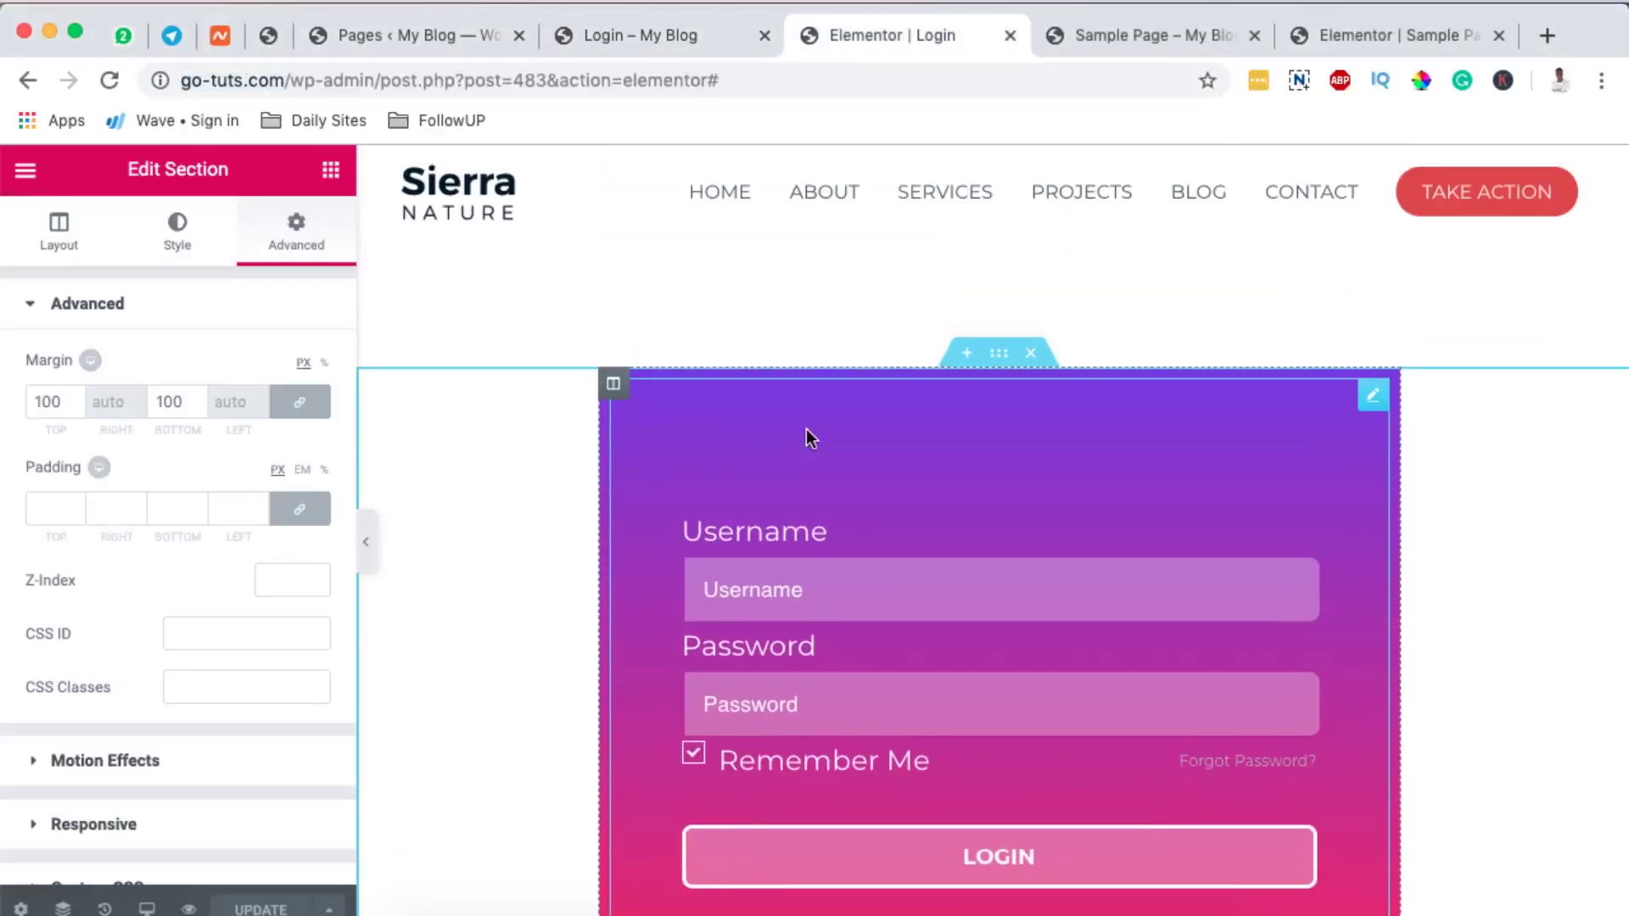
click(1361, 395)
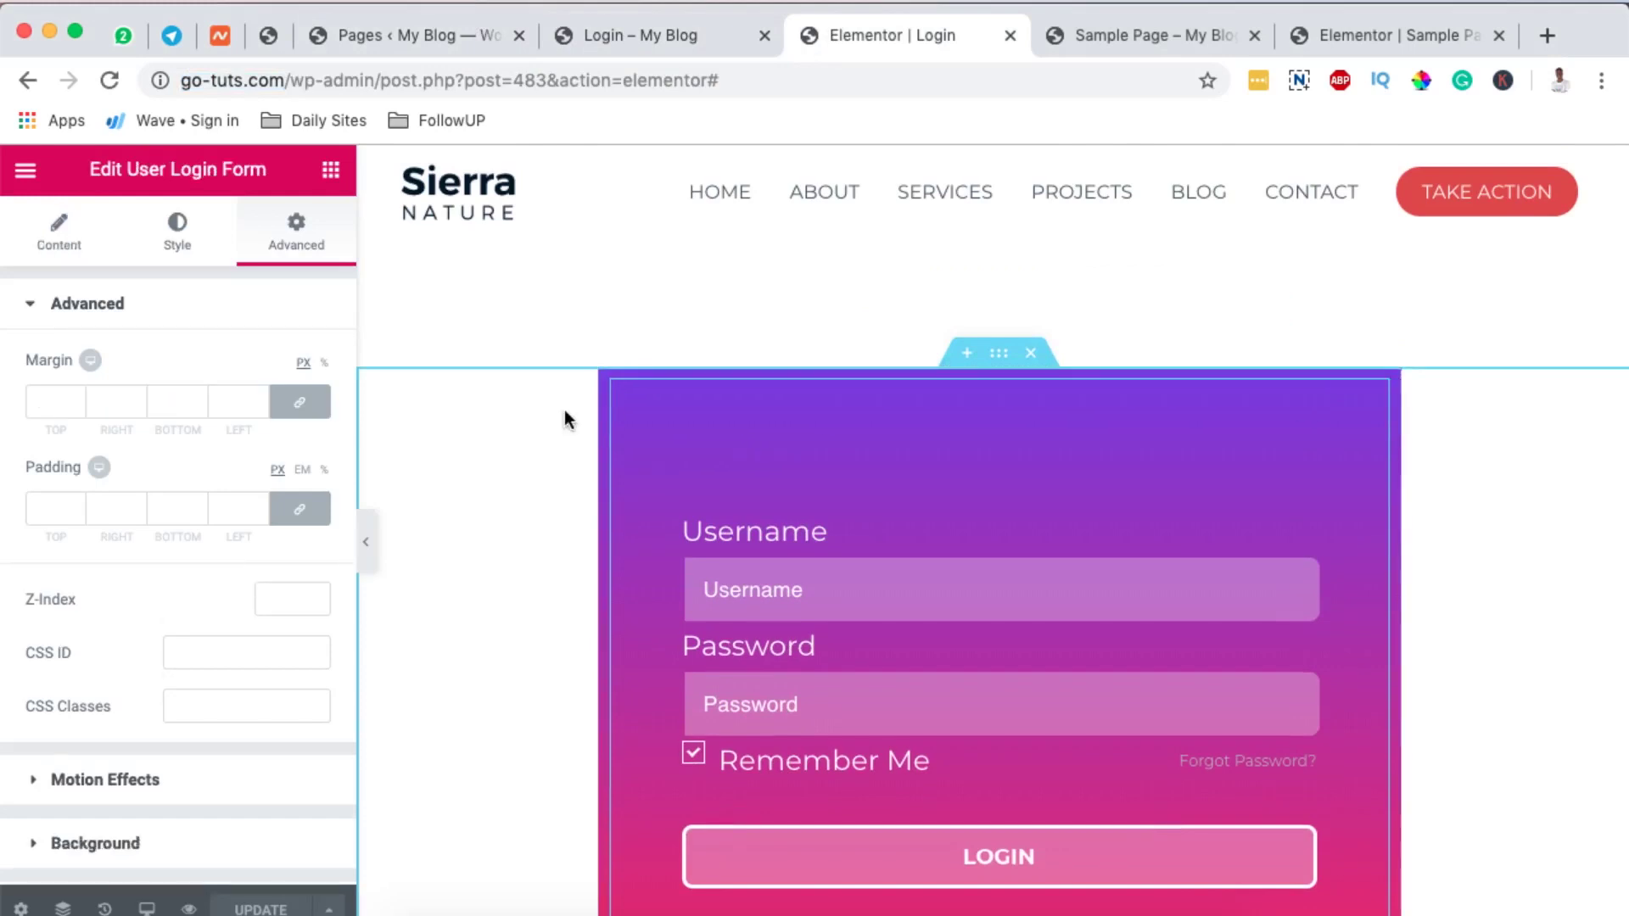
click(59, 254)
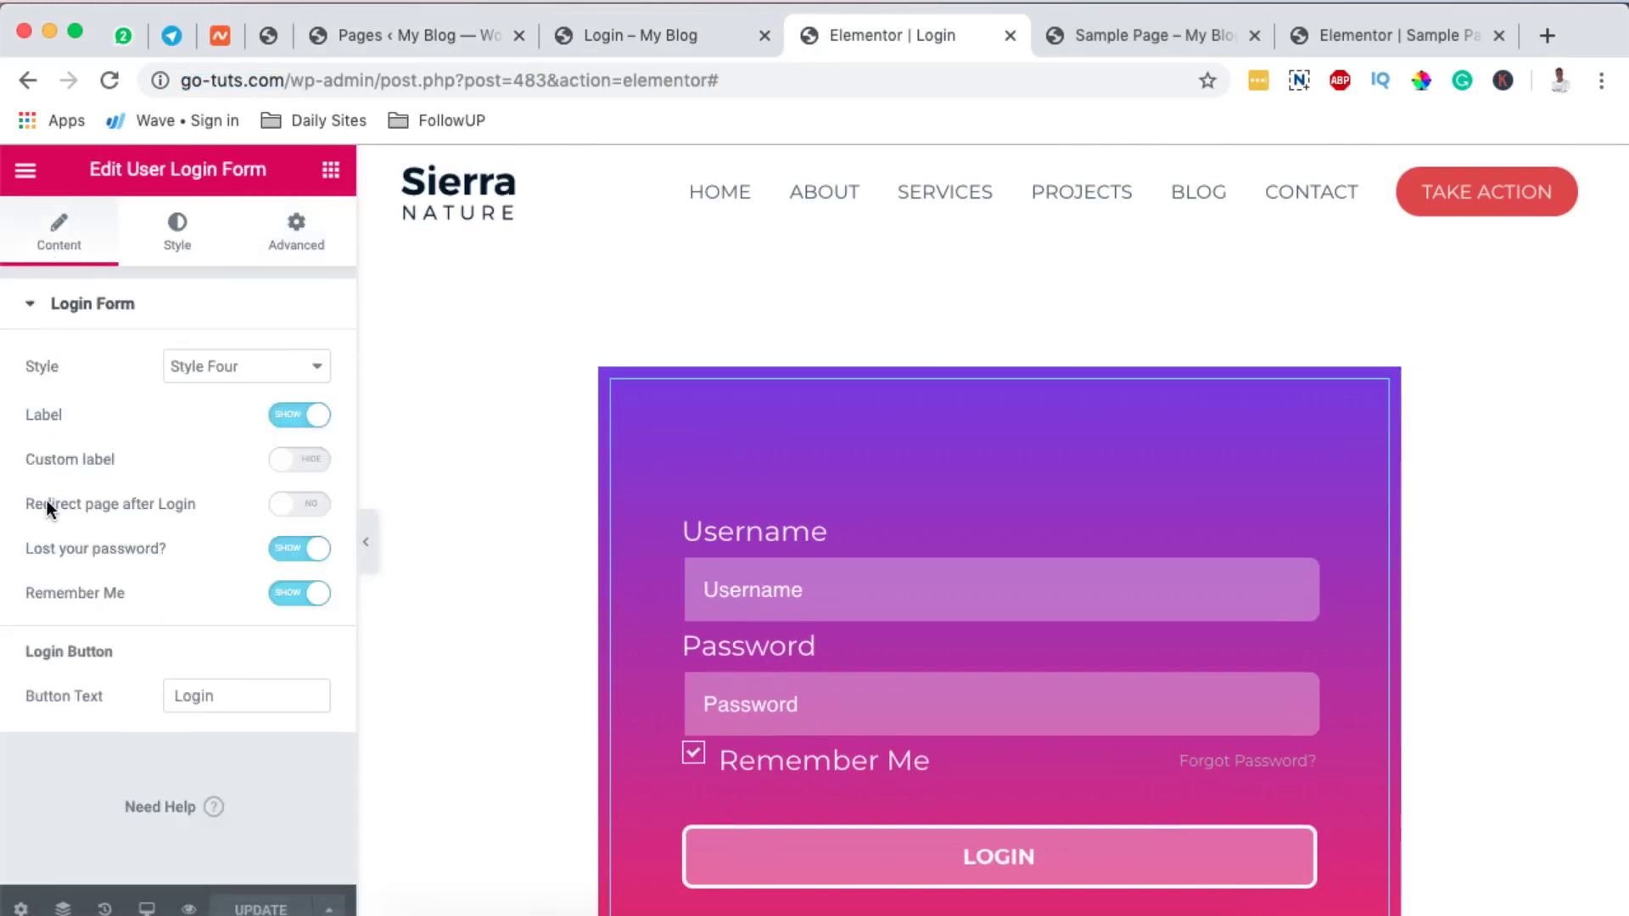
click(316, 506)
click(145, 554)
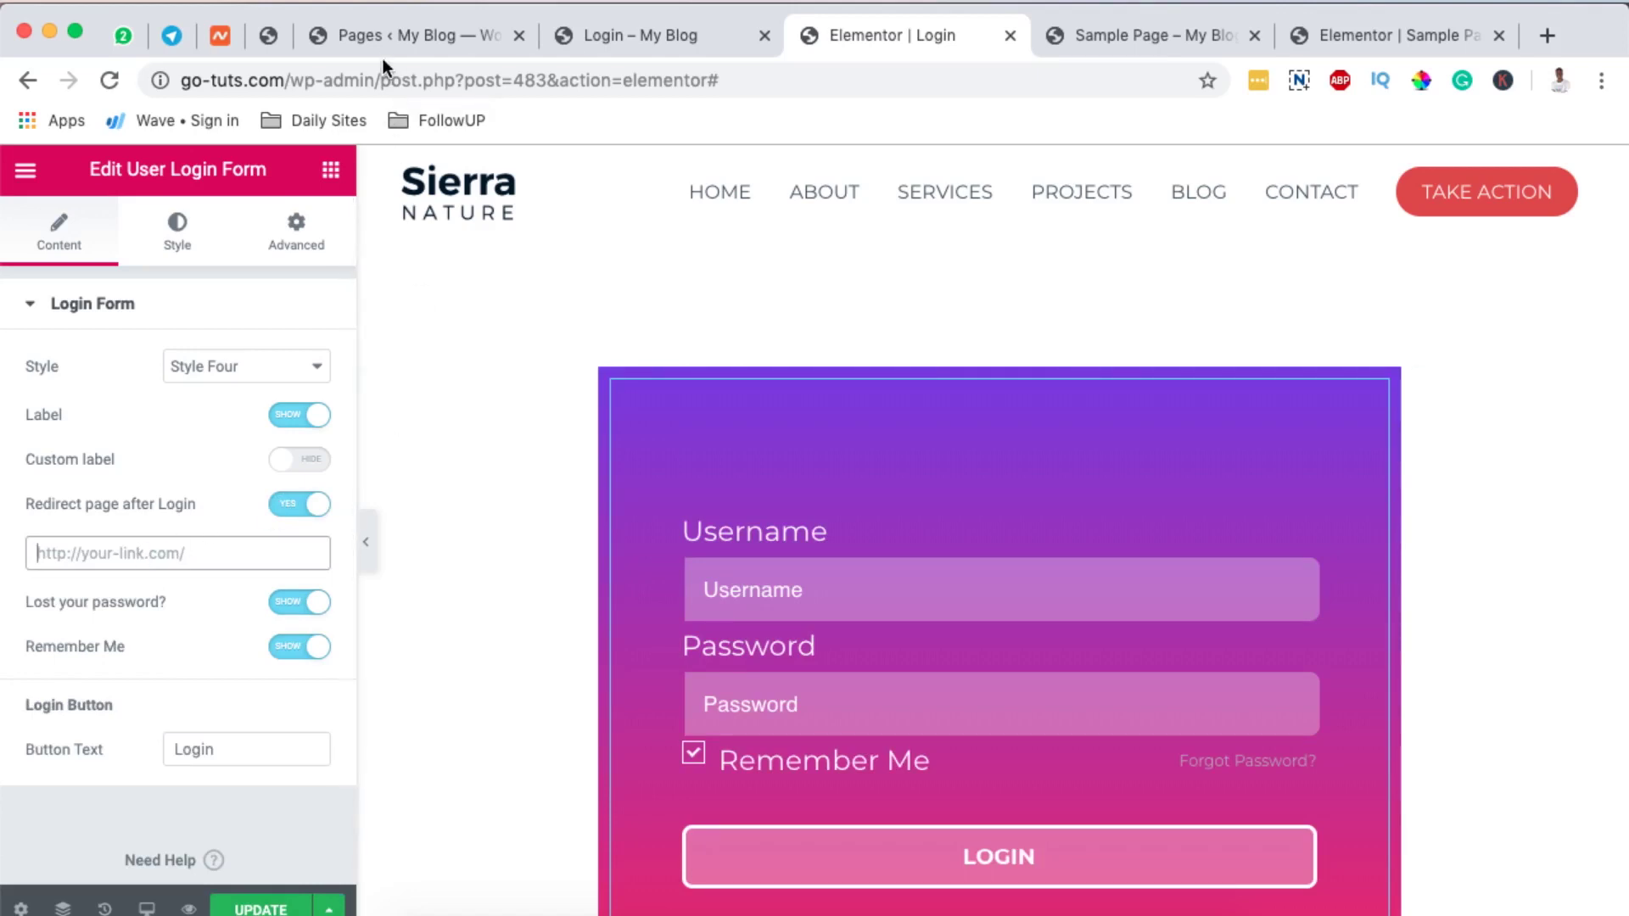
click(626, 47)
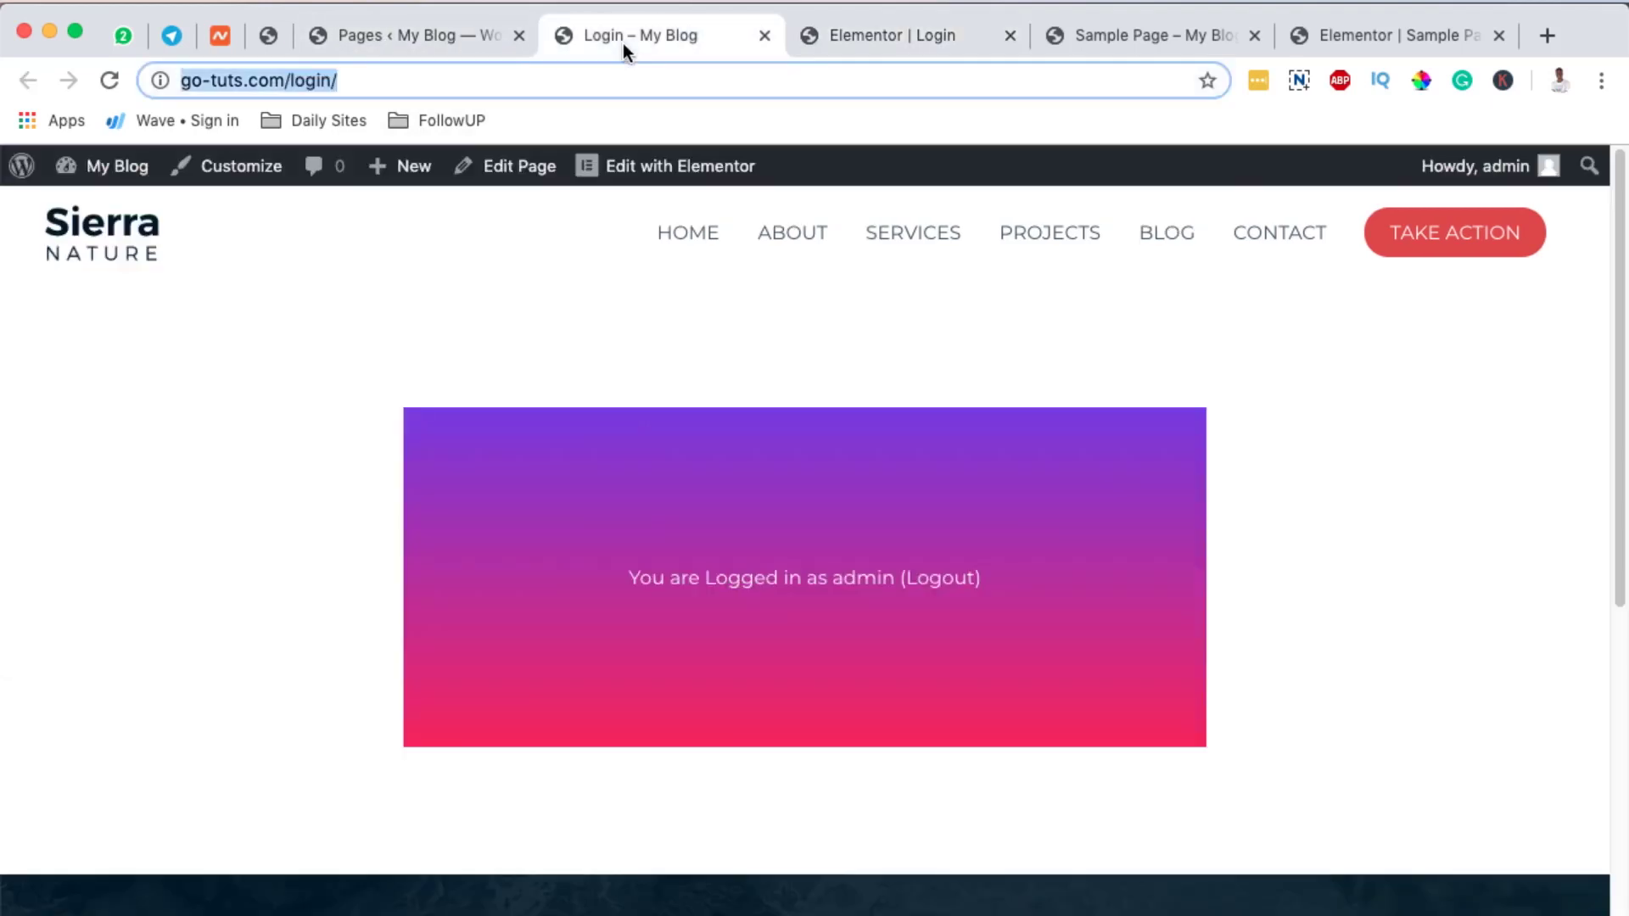
click(404, 38)
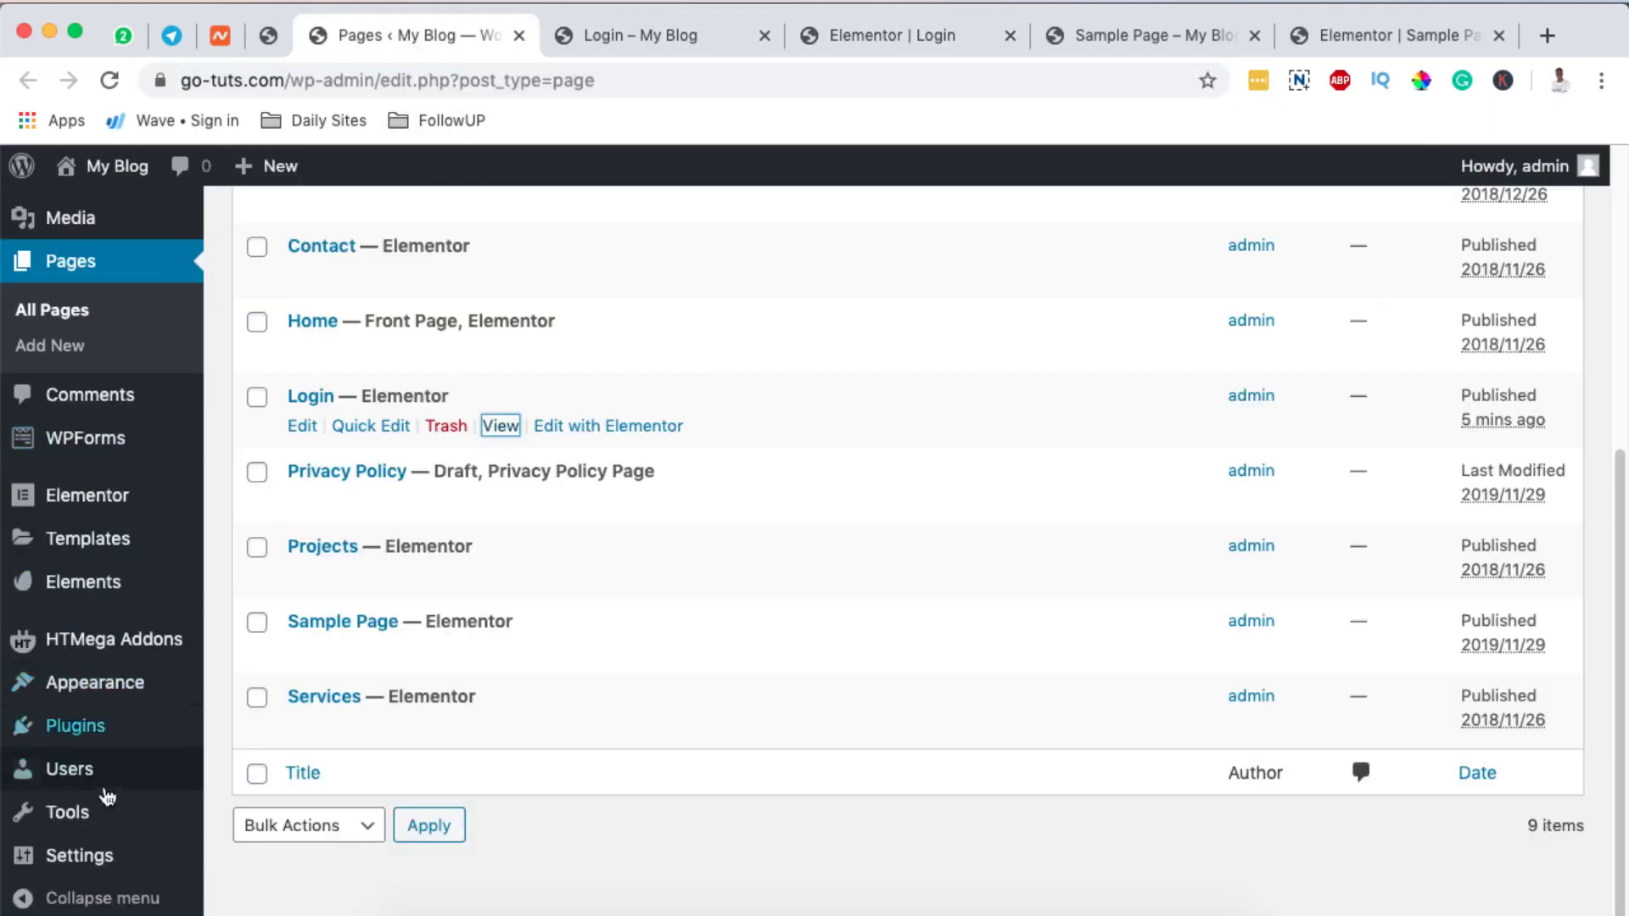
click(99, 786)
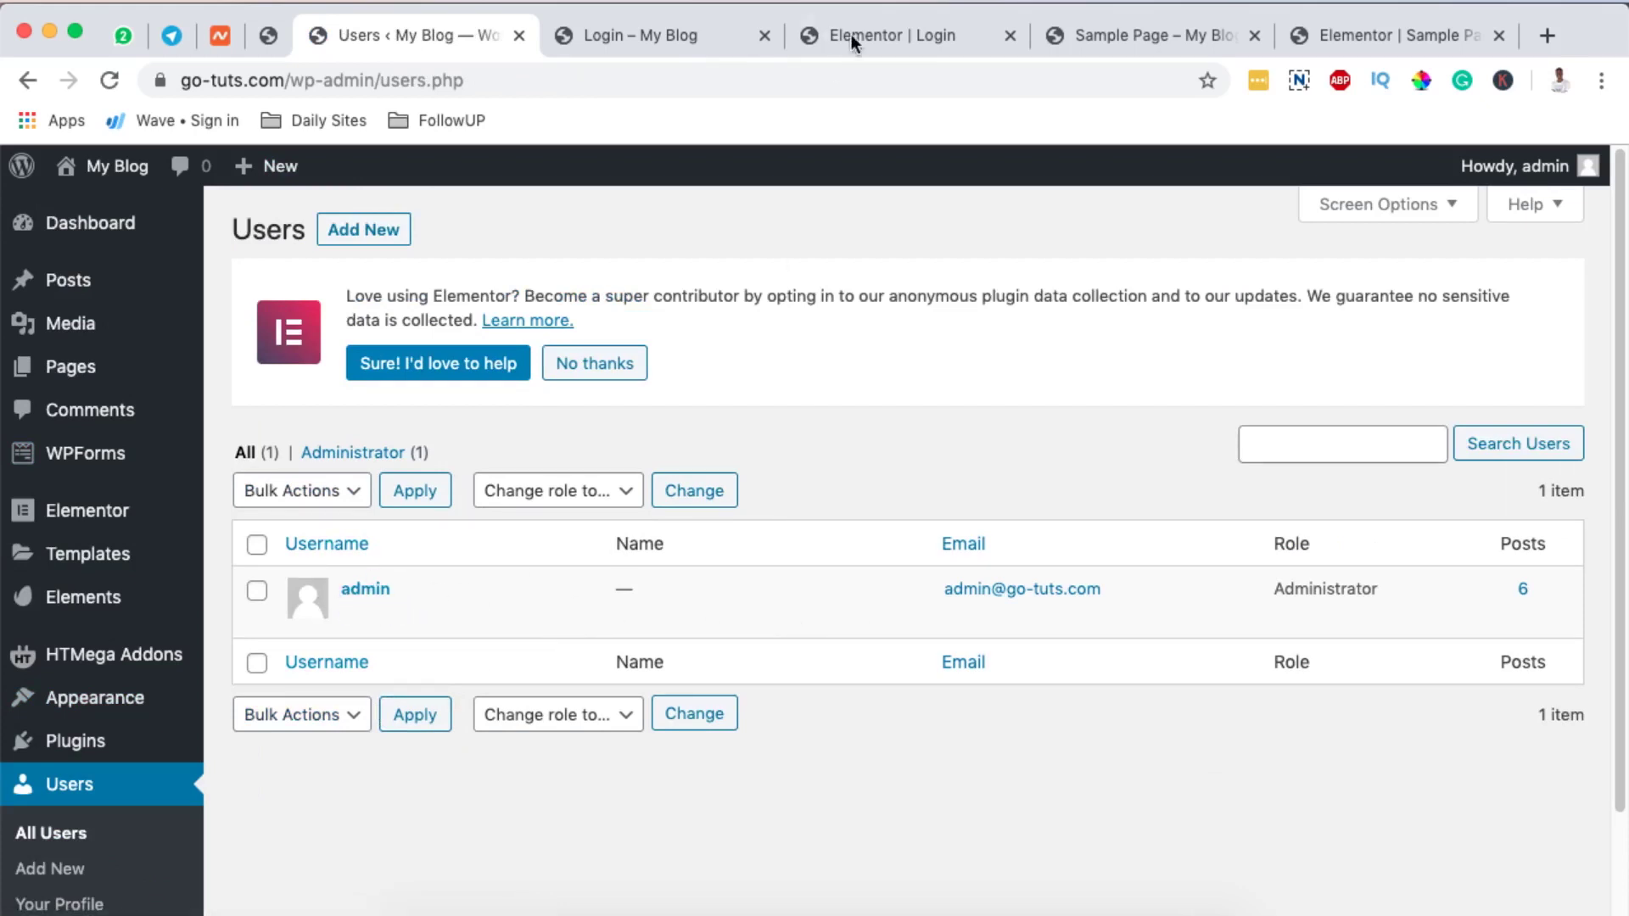
click(878, 35)
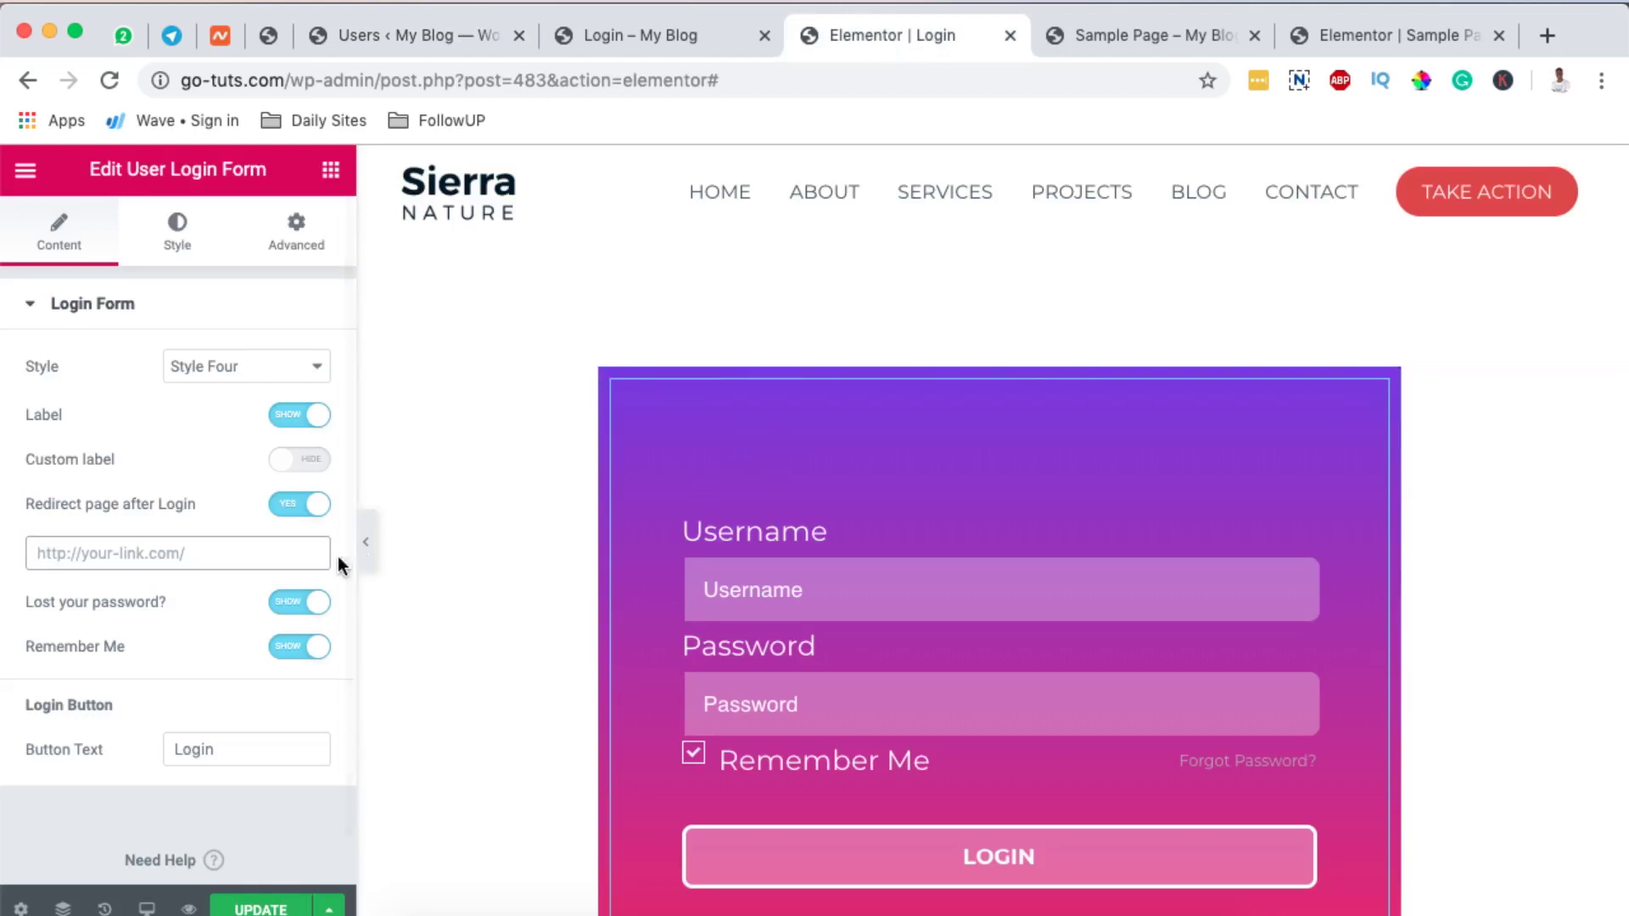
Set Redirect page after Login back to NO and return to the editor browser
click(289, 506)
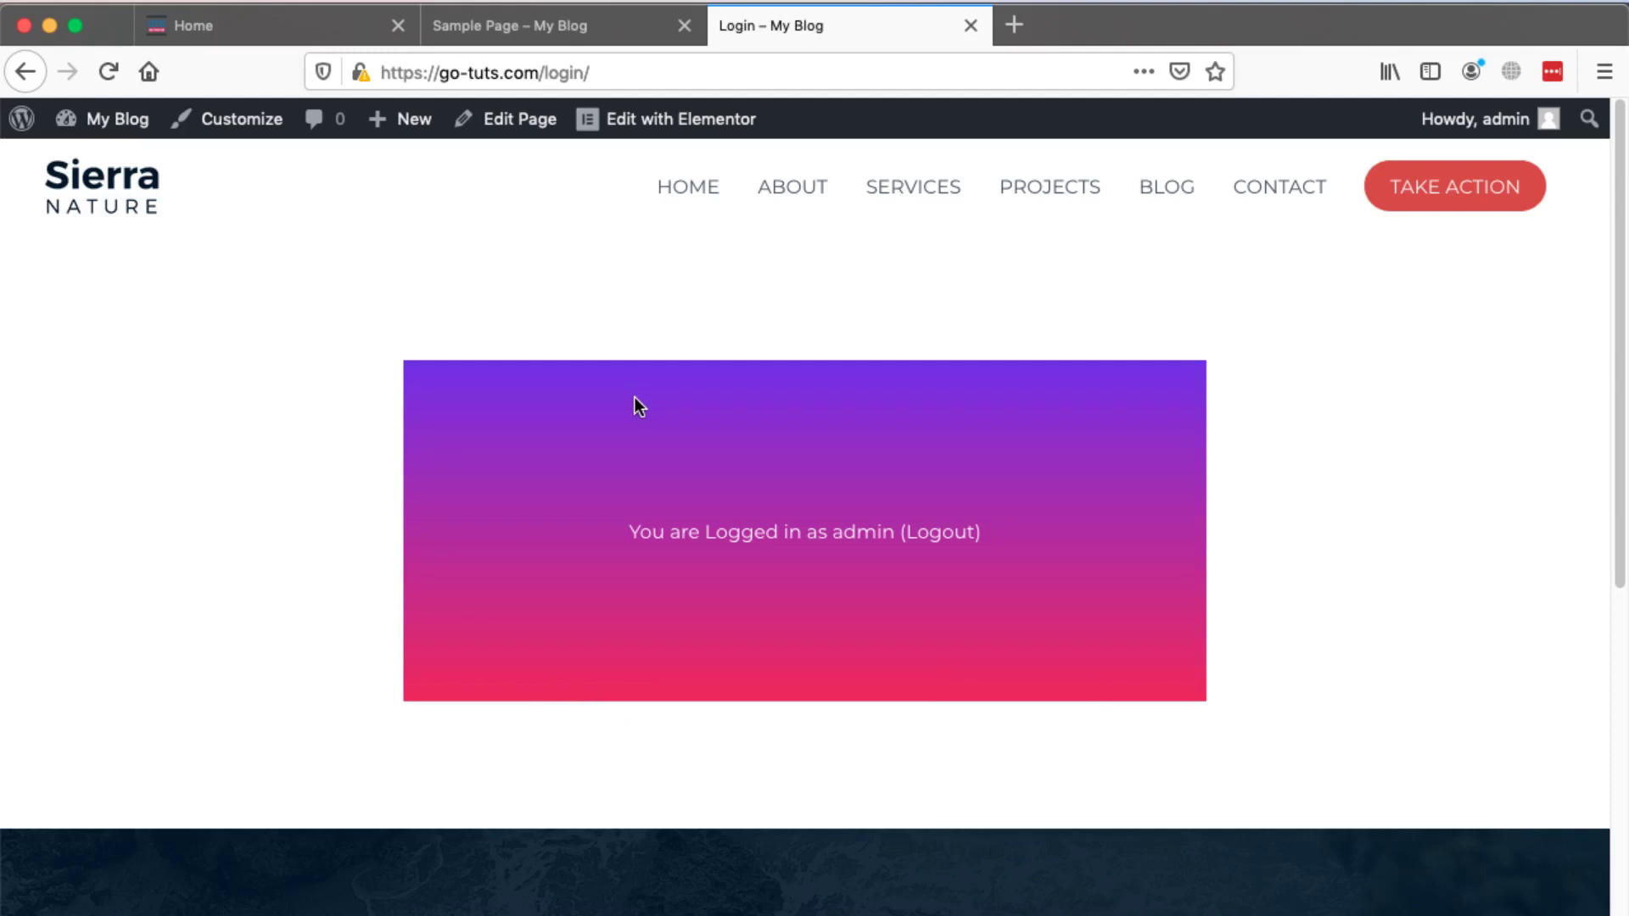
click(956, 915)
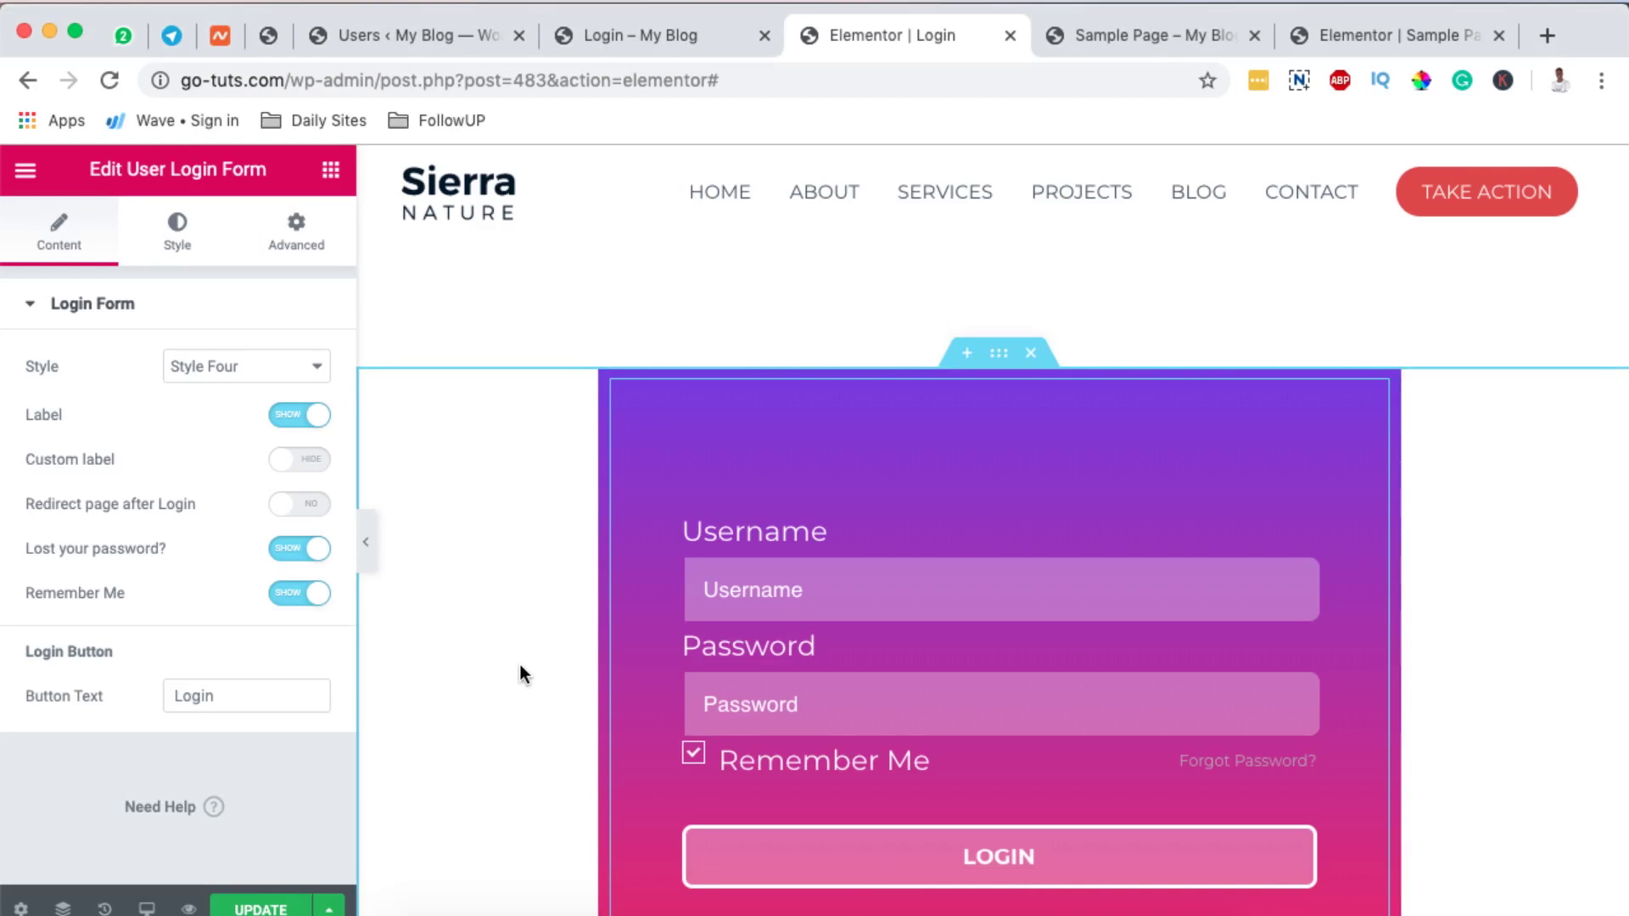
scroll(521, 665, down, 3)
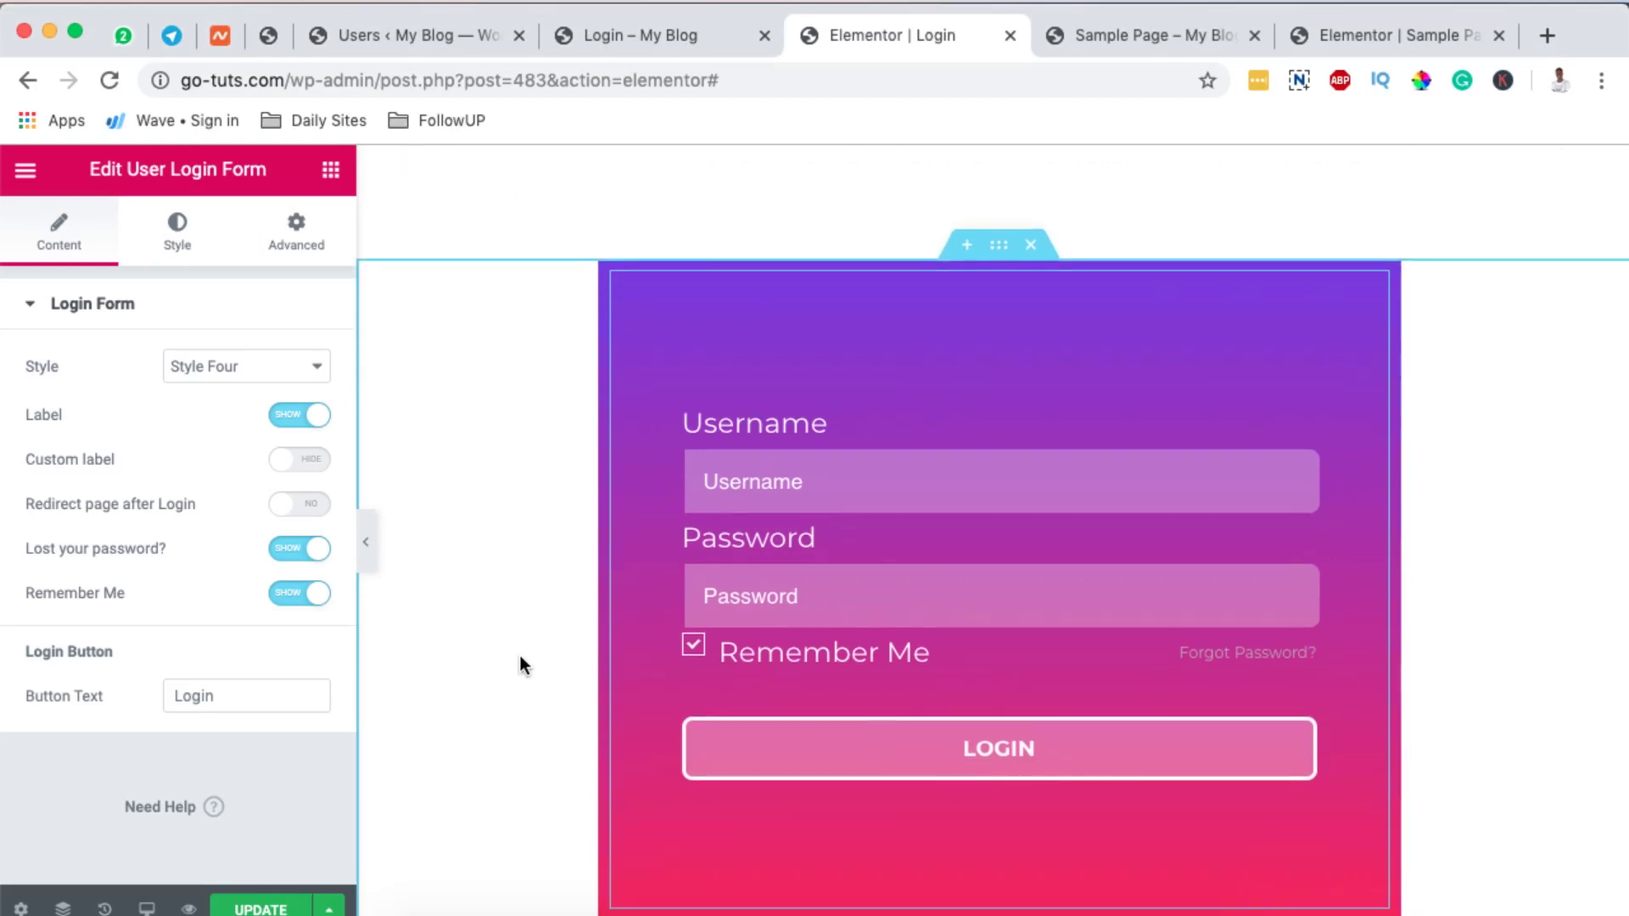